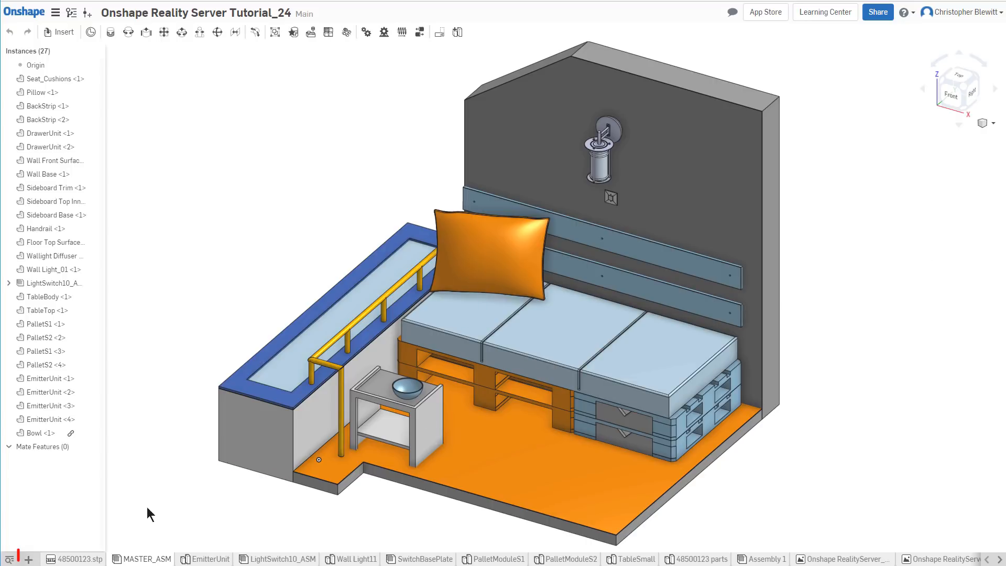
Find RealityServer among the Rendering apps in the Onshape App Store and open its listing
{"action": "left_click", "coordinate": [29, 560]}
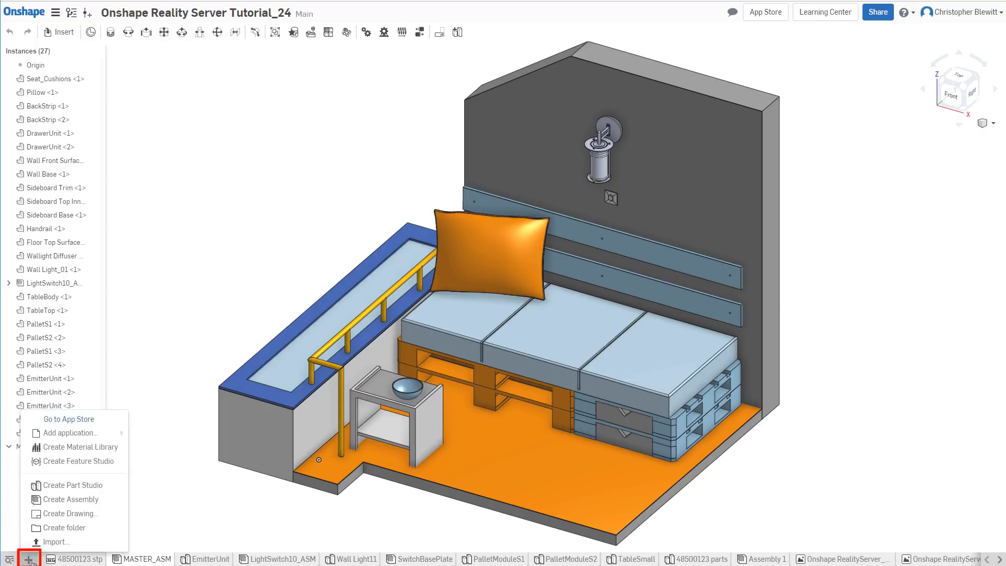
{"action": "mouse_move", "coordinate": [99, 437]}
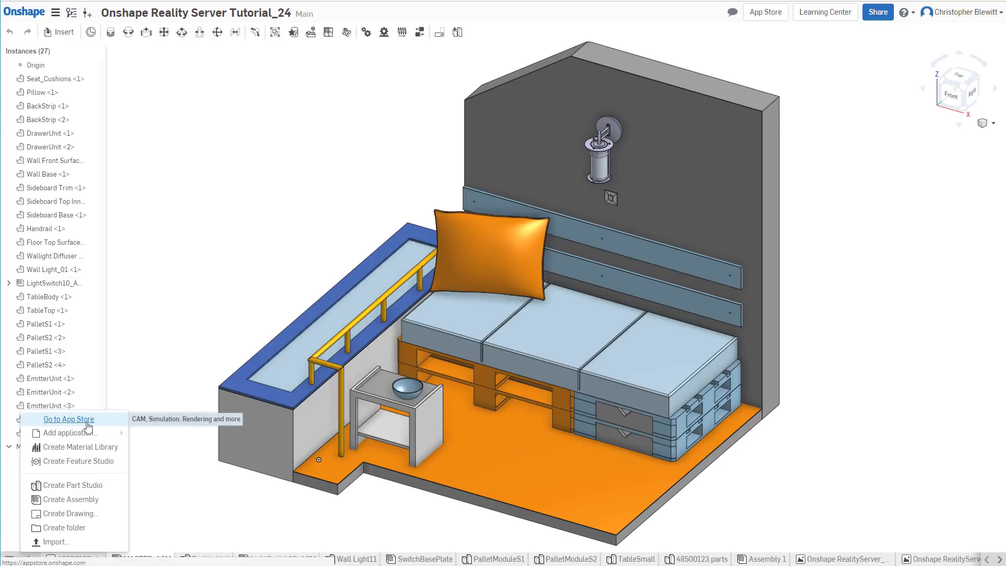
{"action": "left_click", "coordinate": [86, 423]}
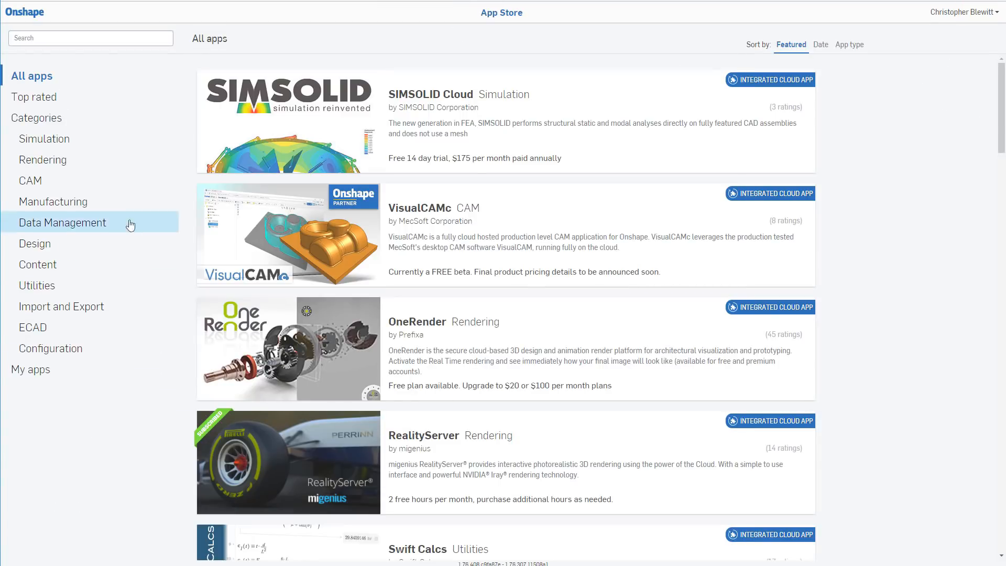
{"action": "left_click", "coordinate": [53, 165]}
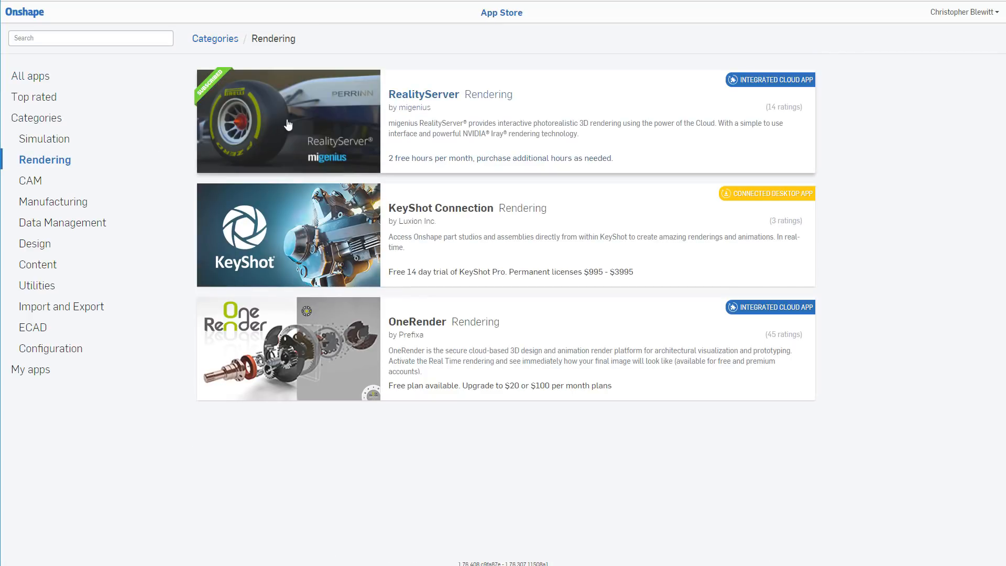
{"action": "left_click", "coordinate": [287, 124]}
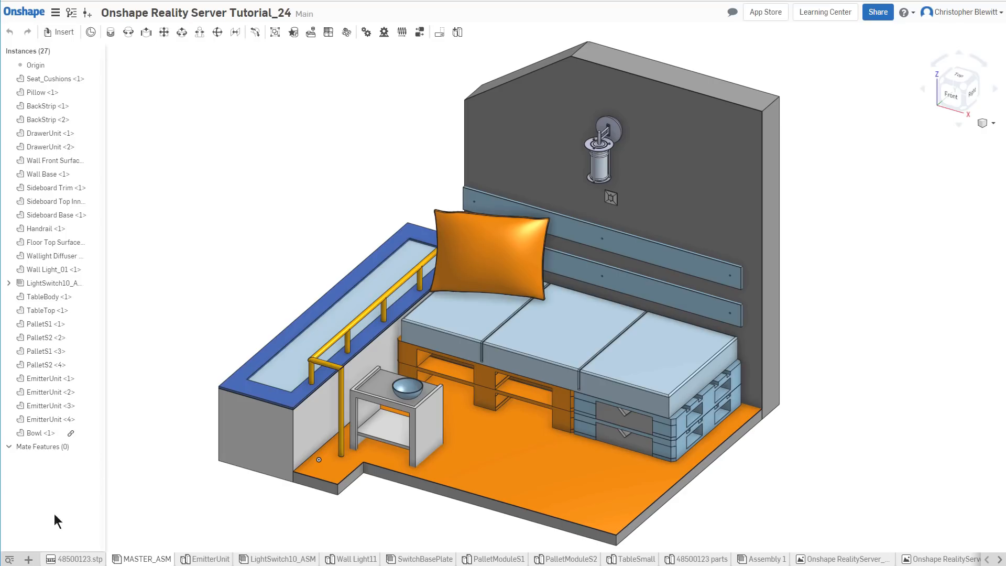
Add the RealityServer application to the document
{"action": "left_click", "coordinate": [29, 559]}
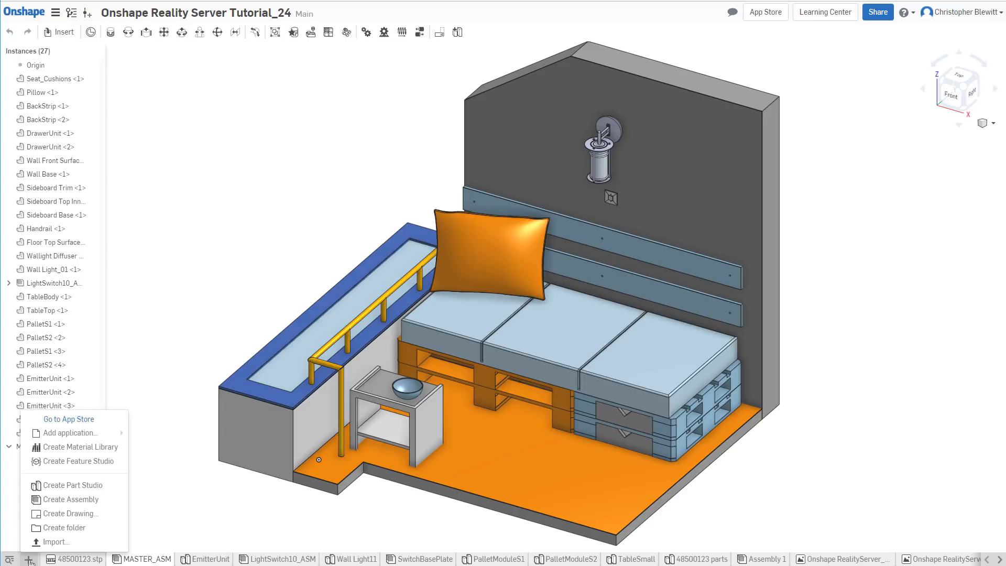
{"action": "mouse_move", "coordinate": [105, 434]}
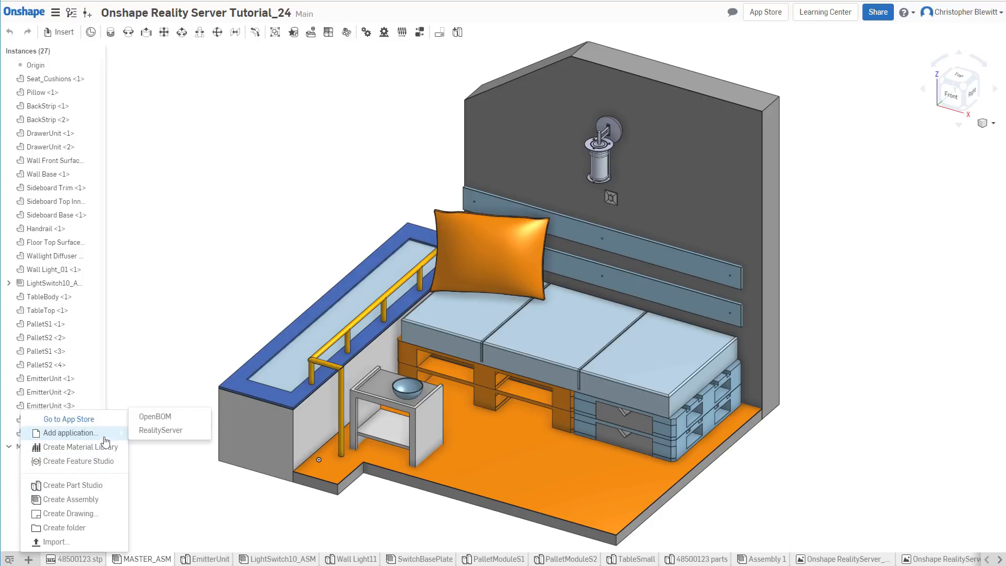
{"action": "left_click", "coordinate": [139, 431]}
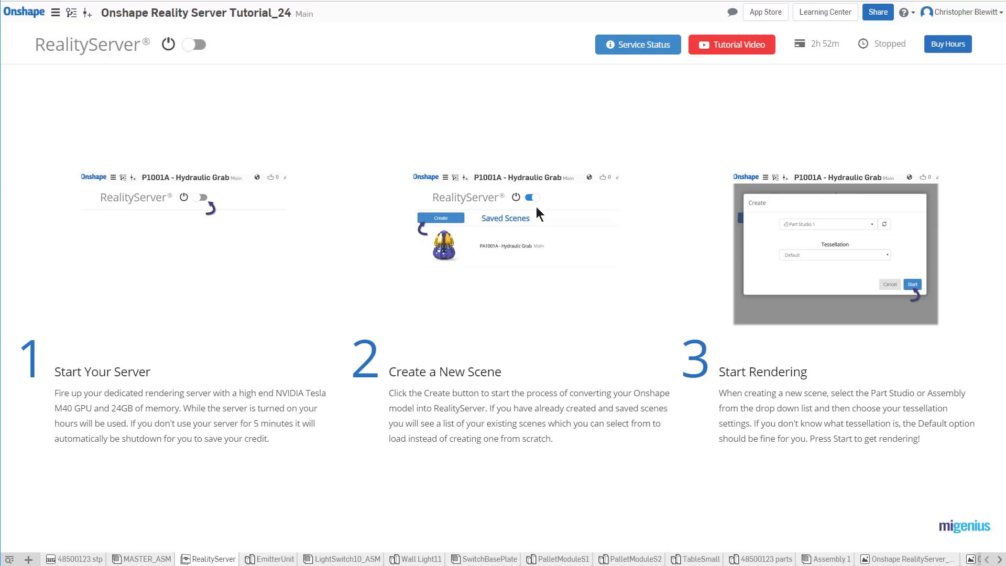
Check the availability of the RealityServer server types and switch the rendering server on
{"action": "left_click", "coordinate": [642, 46]}
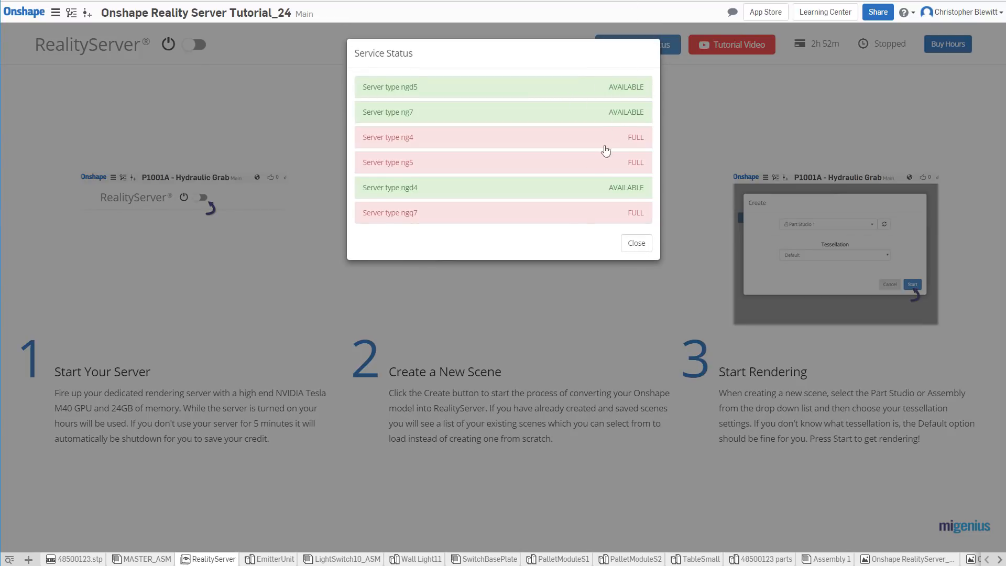
{"action": "left_click", "coordinate": [637, 244]}
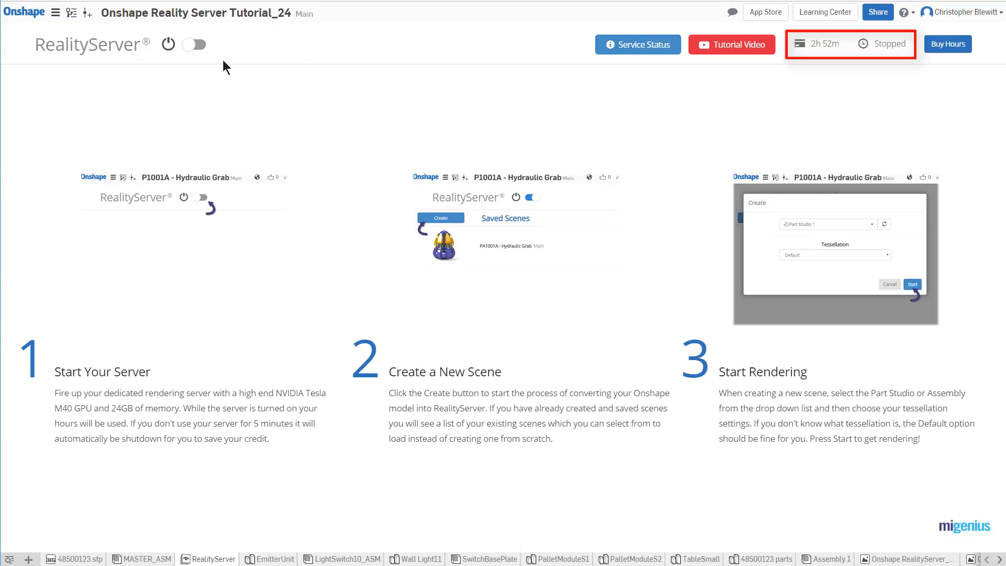
{"action": "left_click", "coordinate": [202, 46]}
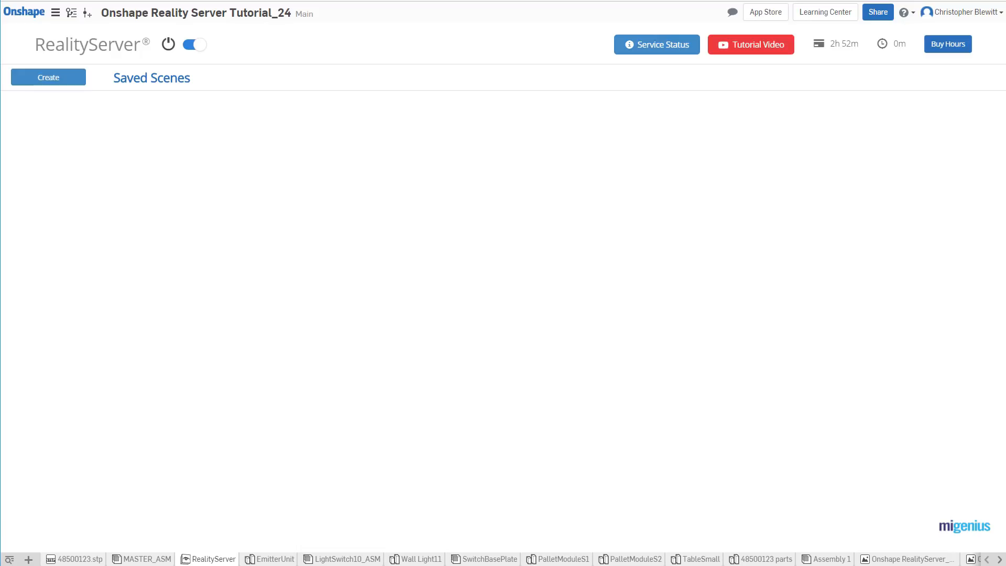
Create a new RealityServer scene from MASTER_ASM with Default tessellation and start rendering it
{"action": "left_click", "coordinate": [55, 86]}
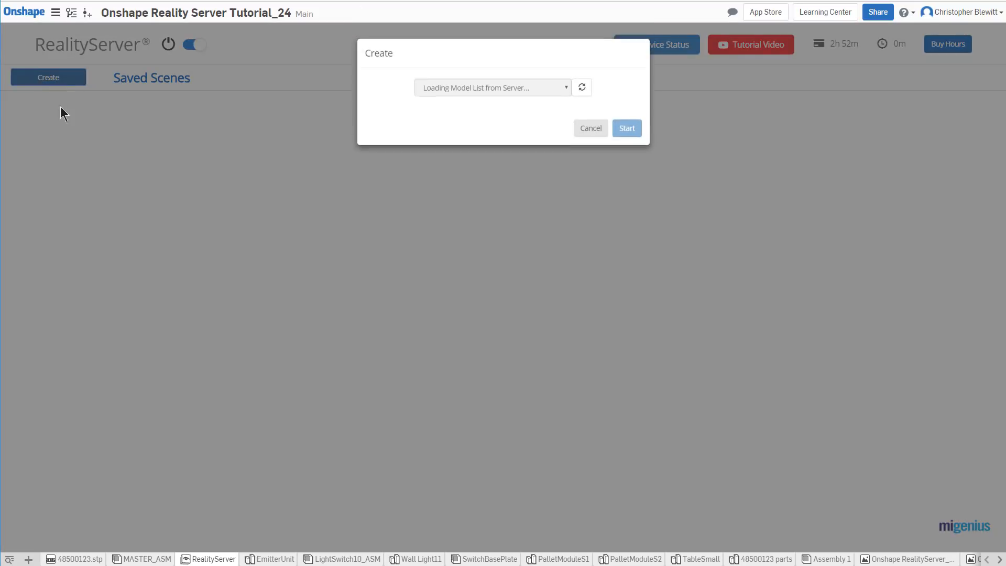
{"action": "left_click", "coordinate": [563, 89]}
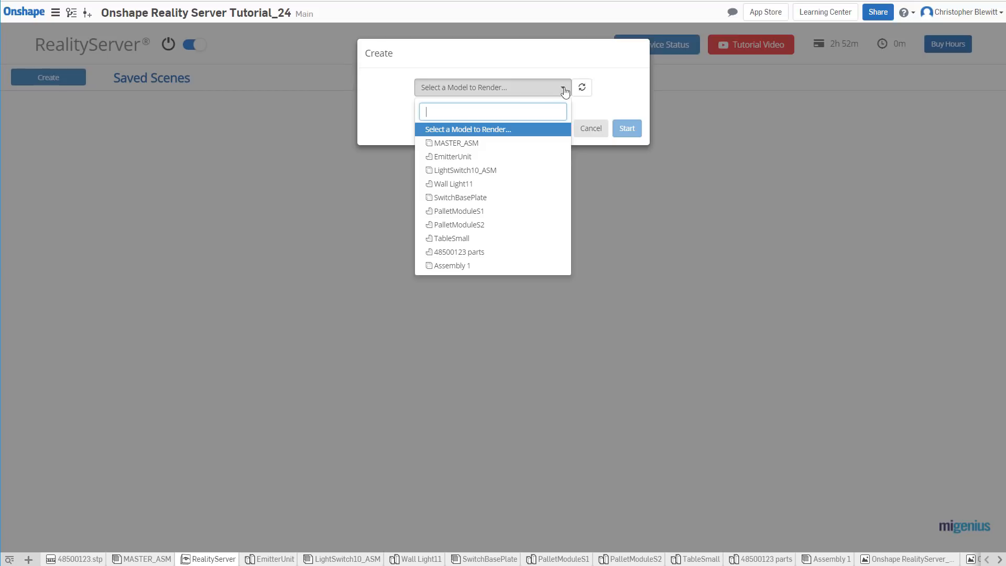
{"action": "left_click", "coordinate": [495, 142]}
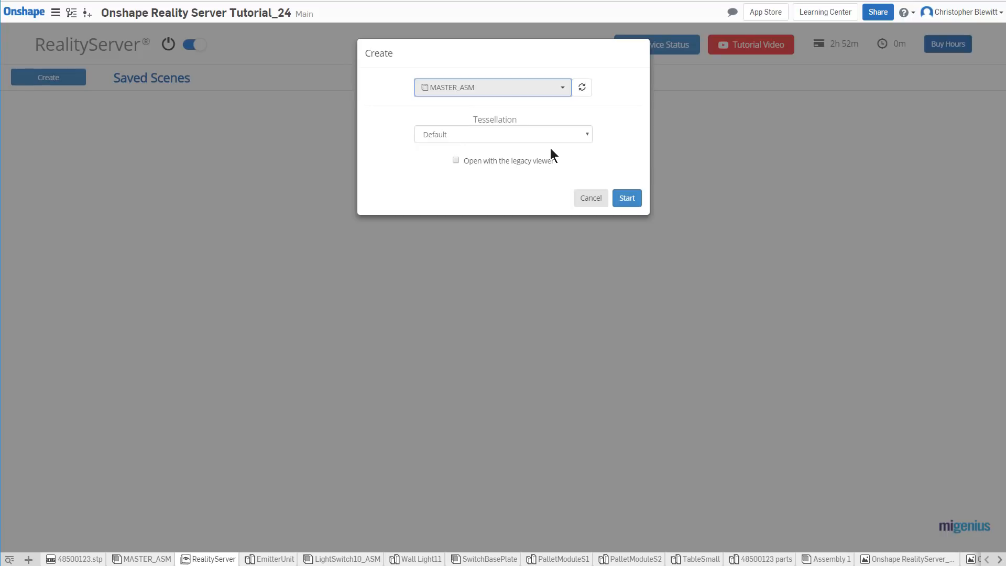
{"action": "left_click", "coordinate": [587, 134]}
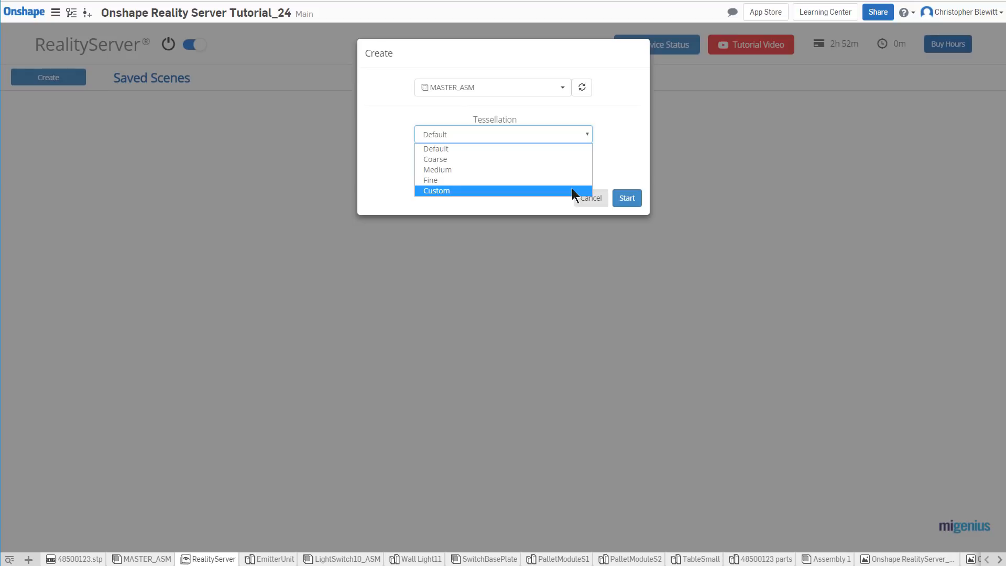
{"action": "left_click", "coordinate": [561, 150]}
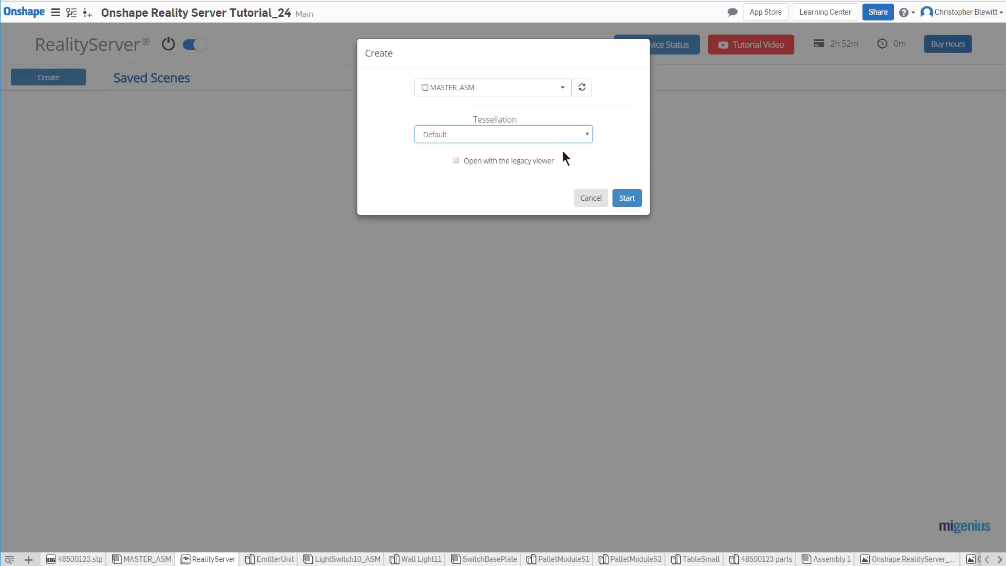
{"action": "left_click", "coordinate": [627, 198]}
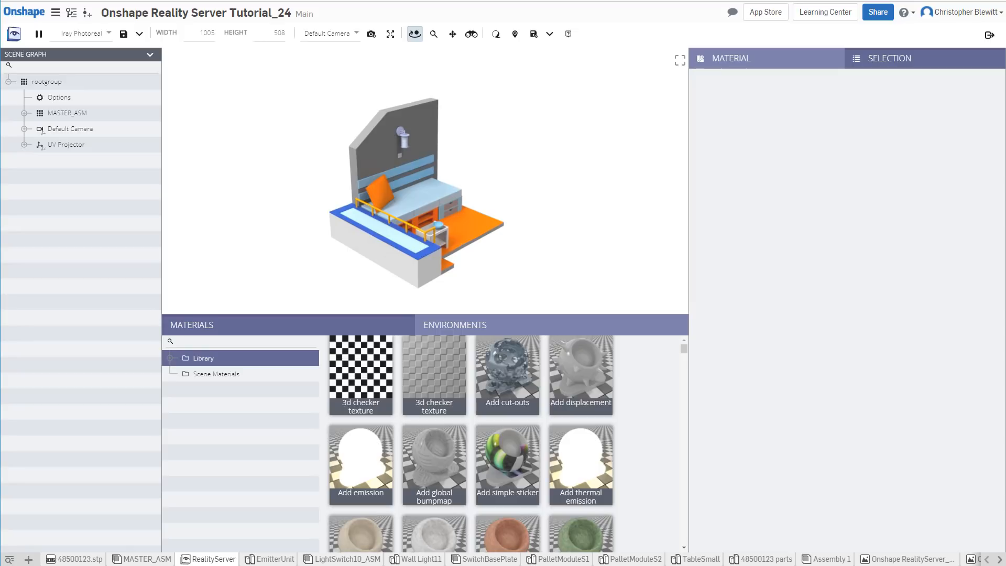
Set the render mode to Iray Photoreal and frame the seating area in a closer view from its open front side
{"action": "left_click", "coordinate": [109, 35]}
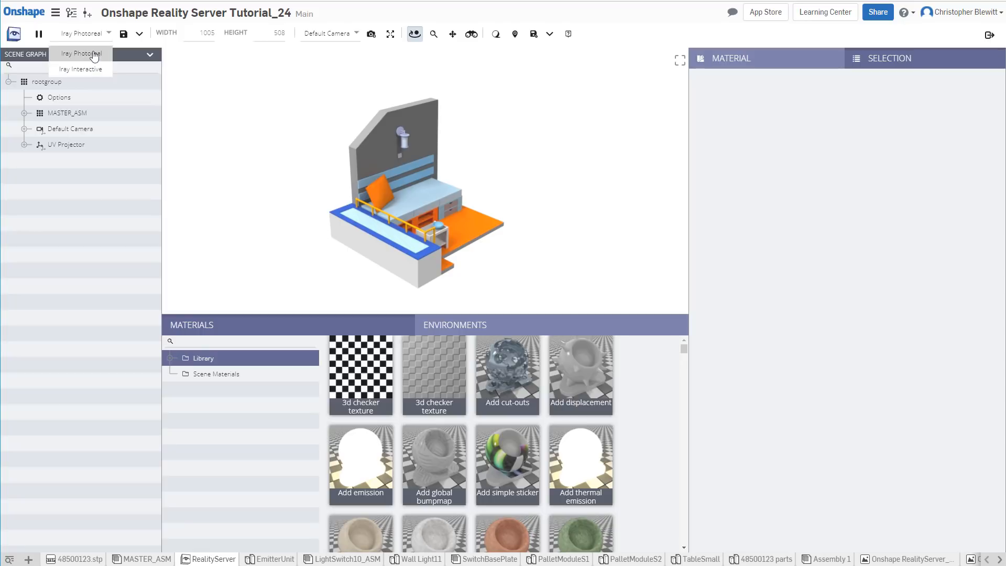
{"action": "left_click", "coordinate": [93, 53]}
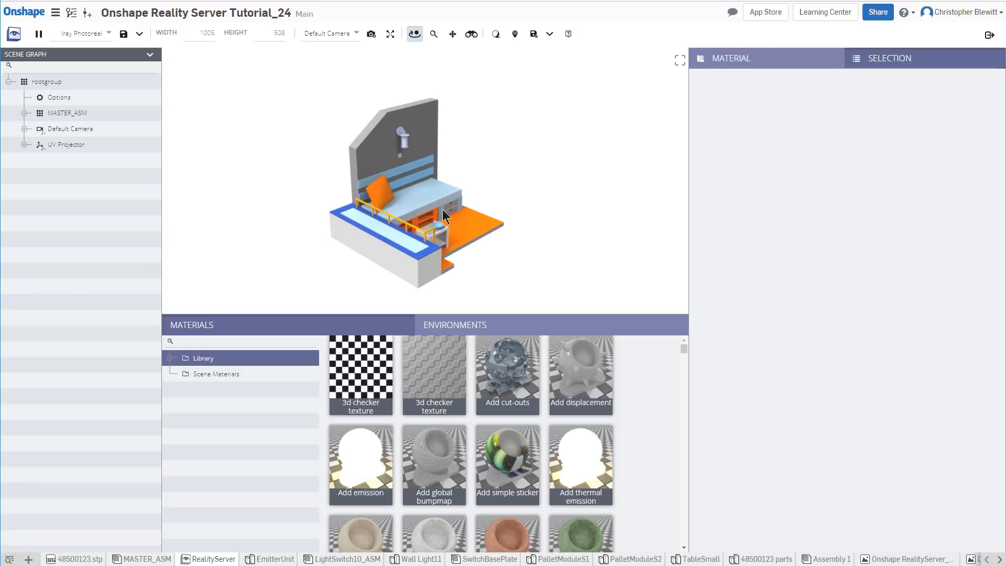
{"action": "left_click_drag", "start_coordinate": [445, 218], "coordinate": [416, 217]}
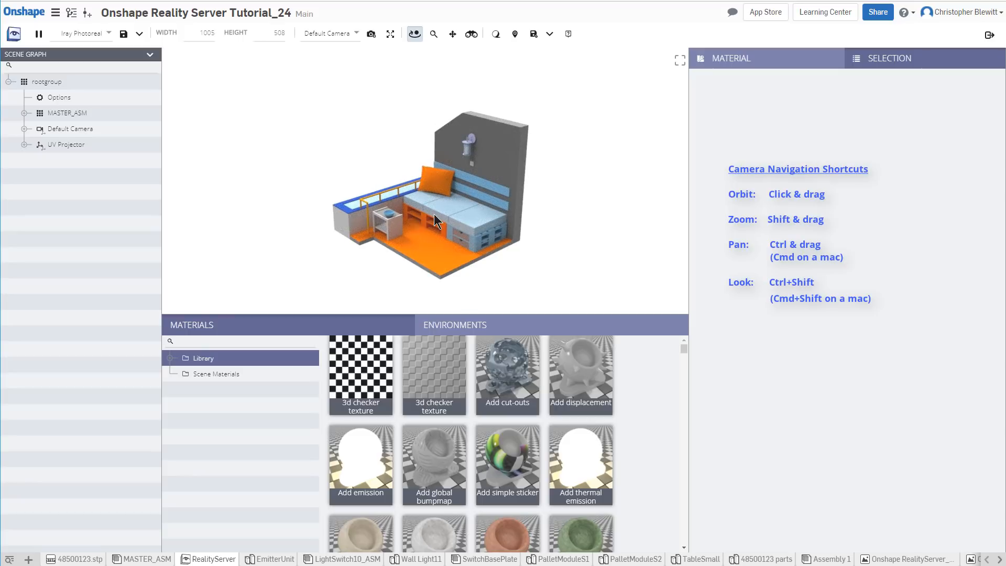
{"action": "key", "text": "shift"}
{"action": "left_click_drag", "start_coordinate": [442, 225], "coordinate": [439, 197], "text": "shift"}
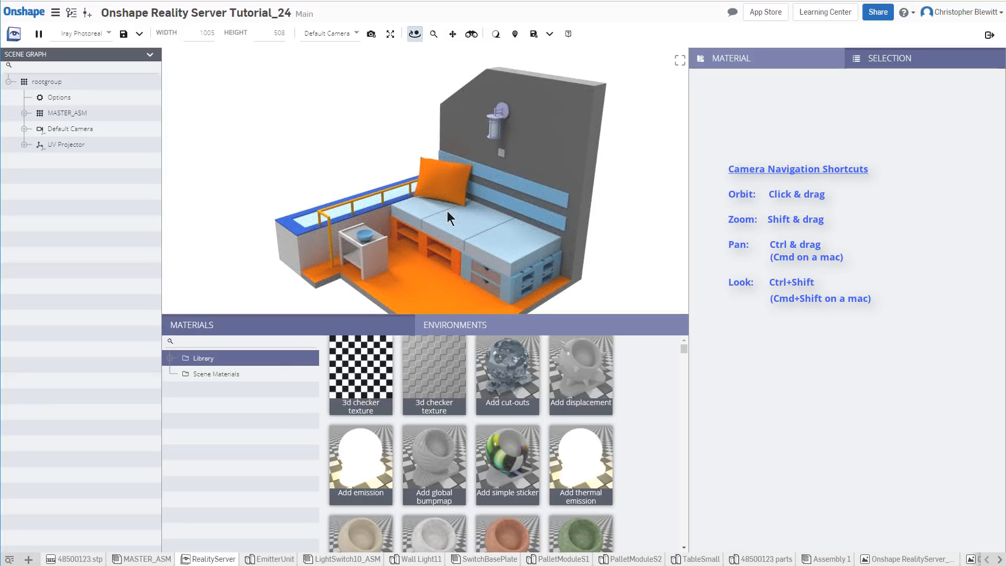
{"action": "key", "text": "ctrl"}
{"action": "left_click_drag", "start_coordinate": [455, 231], "coordinate": [456, 215], "text": "ctrl"}
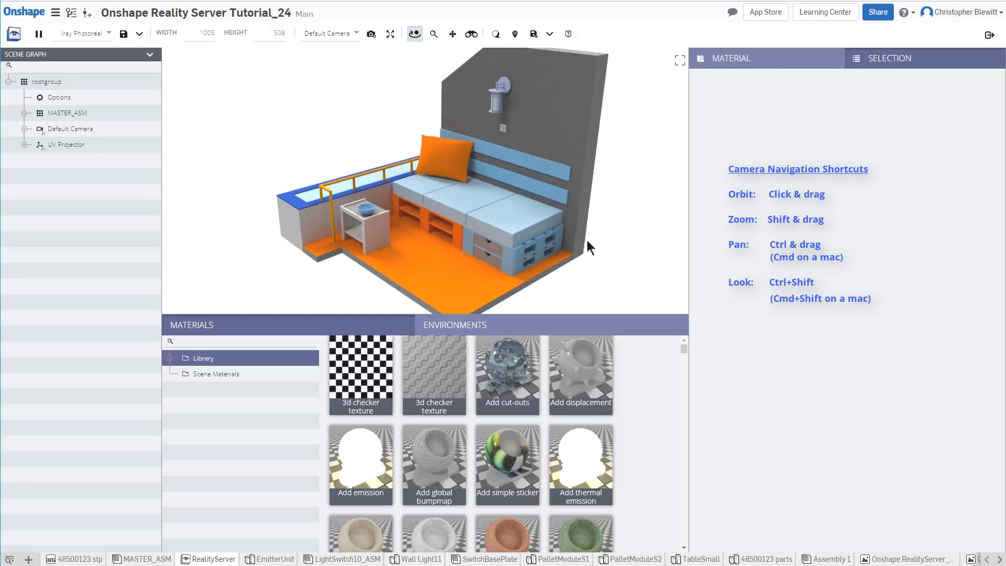
{"action": "left_click_drag", "start_coordinate": [473, 214], "coordinate": [475, 230]}
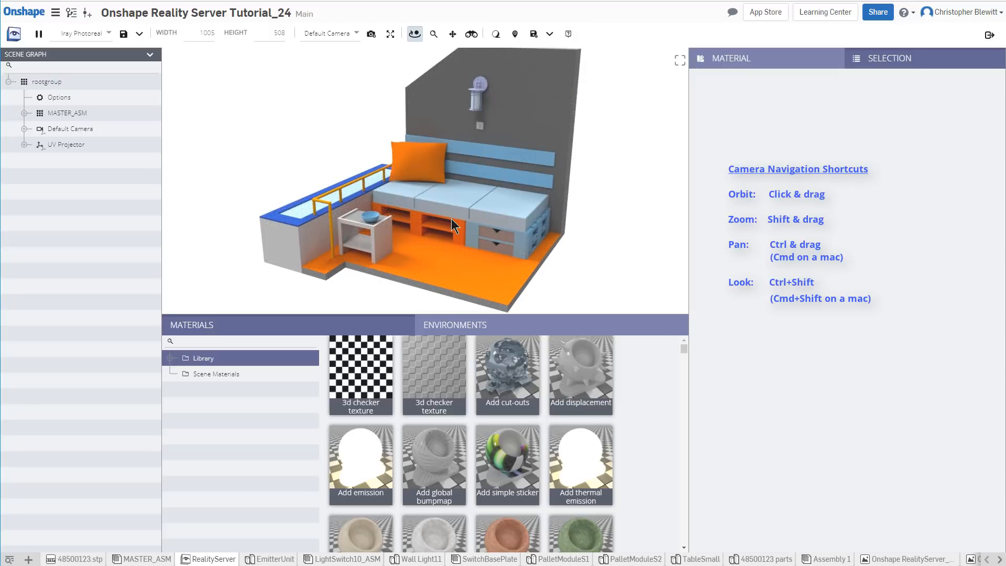
{"action": "left_click_drag", "start_coordinate": [454, 248], "coordinate": [457, 238], "text": "shift"}
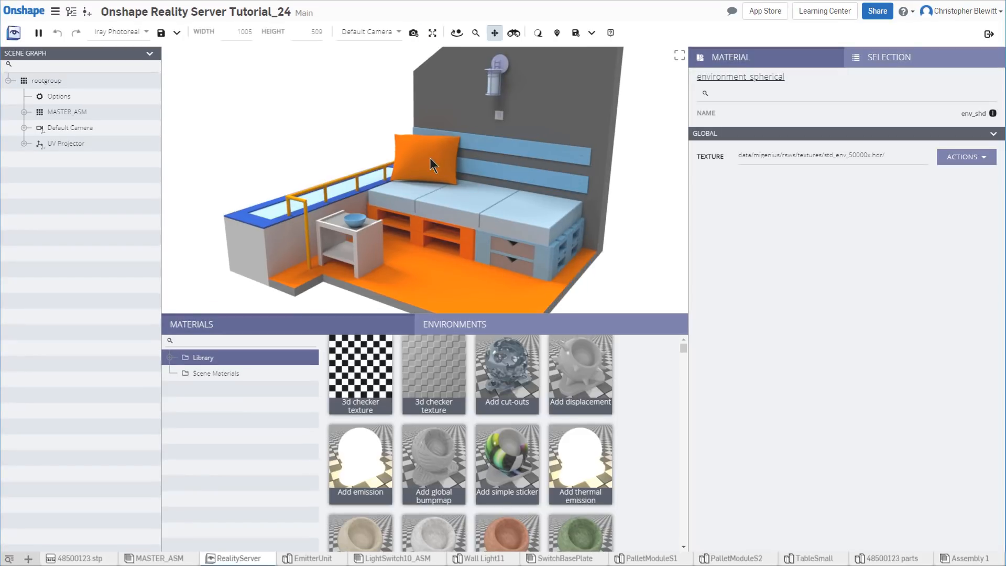
Go through the seven-part guided tour of the editor, from the Scene Graph to the Exit function
{"action": "left_click", "coordinate": [569, 232]}
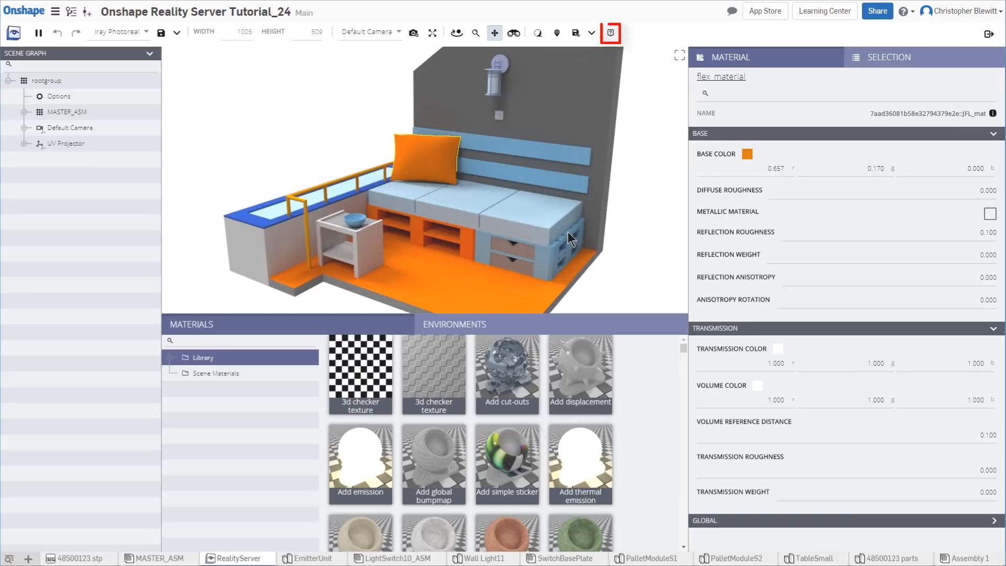
{"action": "left_click", "coordinate": [611, 33]}
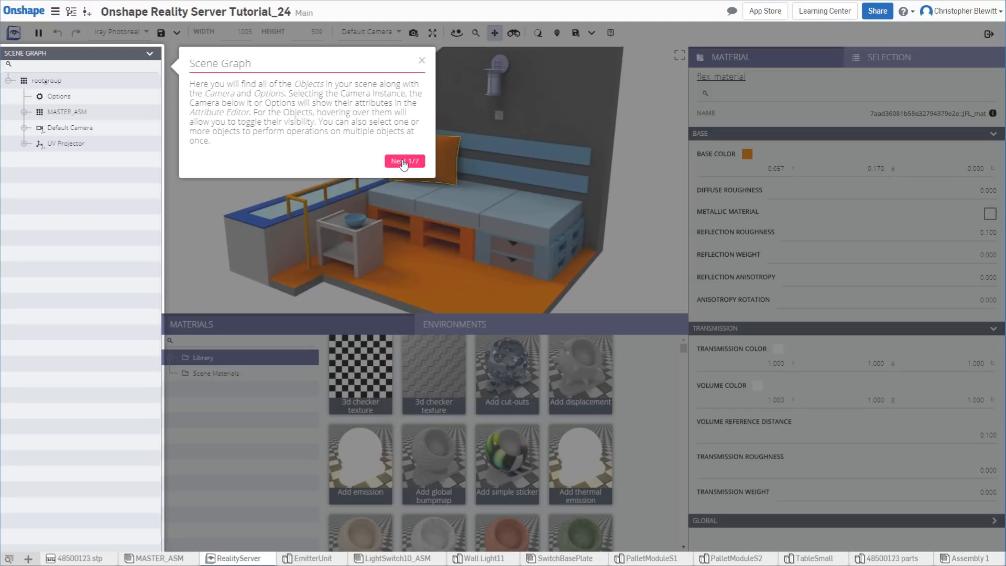
{"action": "left_click", "coordinate": [405, 161]}
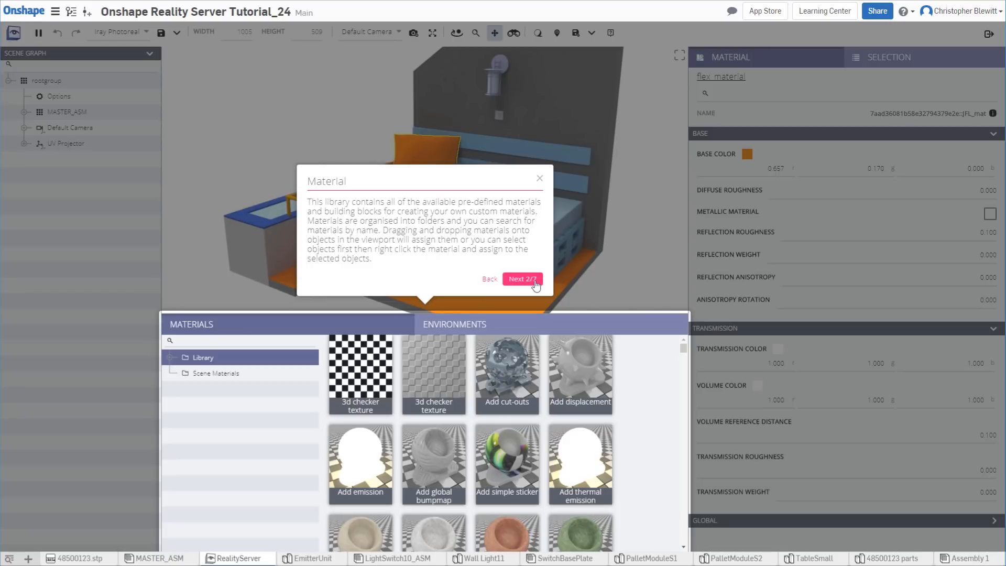
{"action": "left_click", "coordinate": [535, 282]}
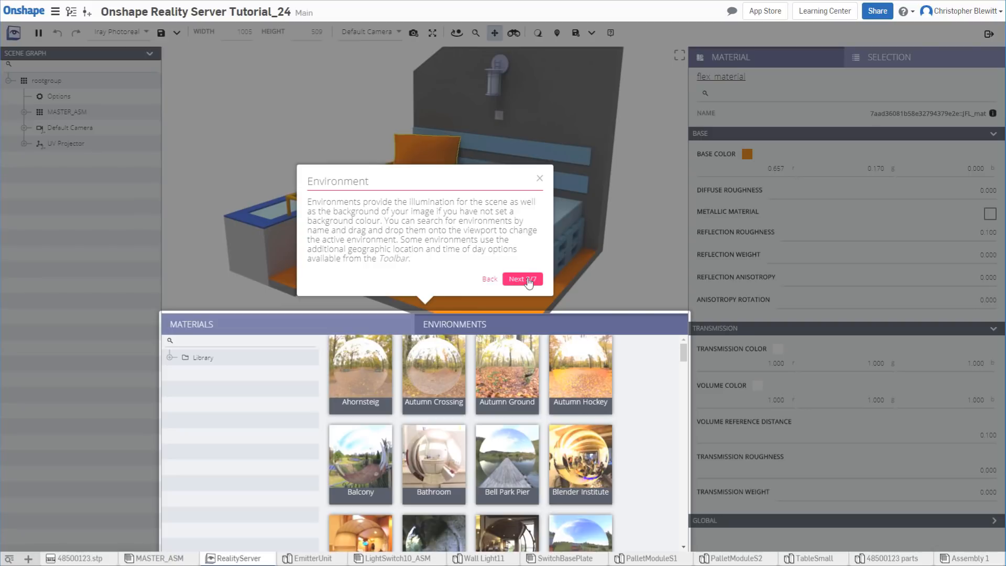
{"action": "left_click", "coordinate": [528, 281]}
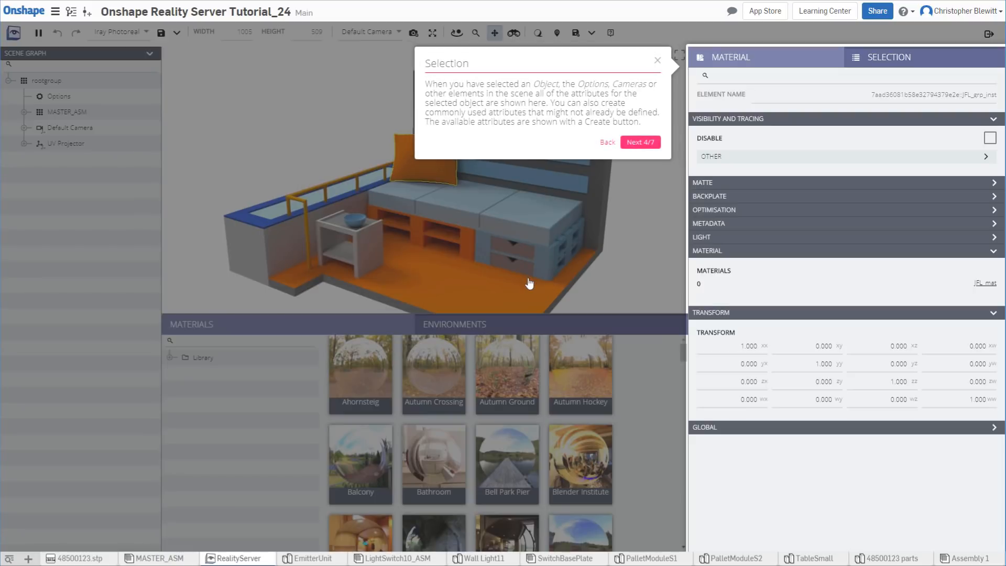
{"action": "left_click", "coordinate": [650, 144]}
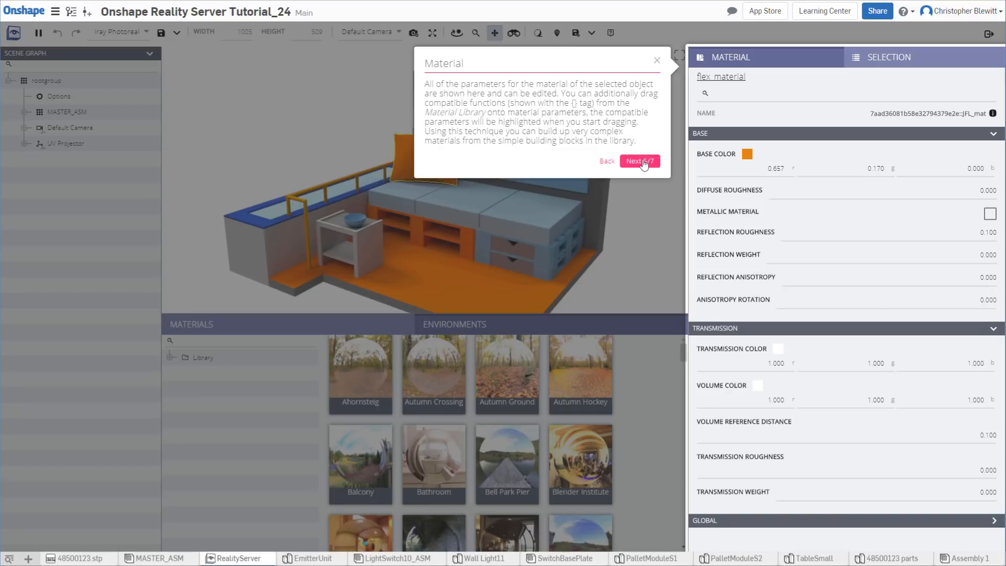
{"action": "left_click", "coordinate": [644, 164]}
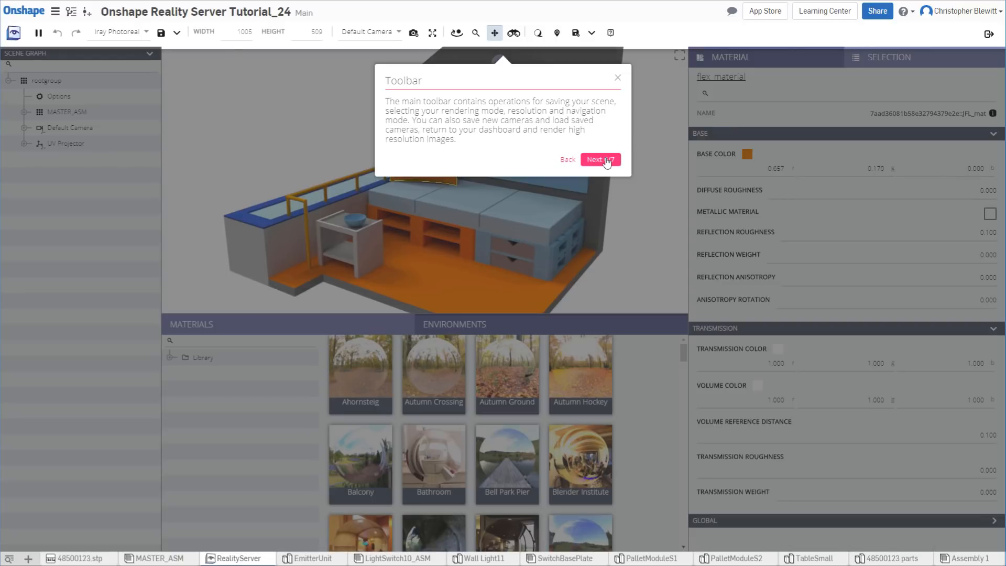
{"action": "left_click", "coordinate": [603, 161]}
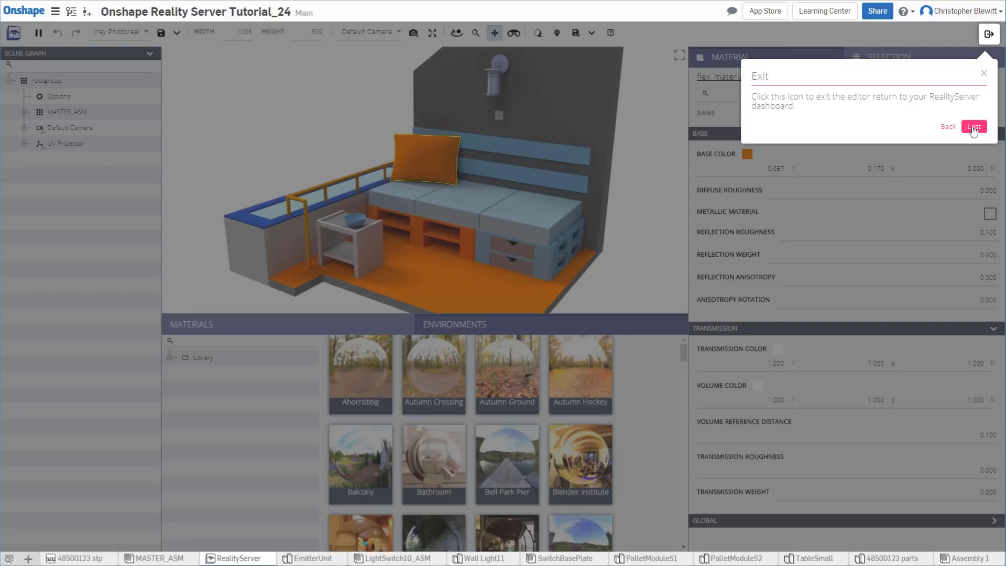
{"action": "left_click", "coordinate": [973, 128]}
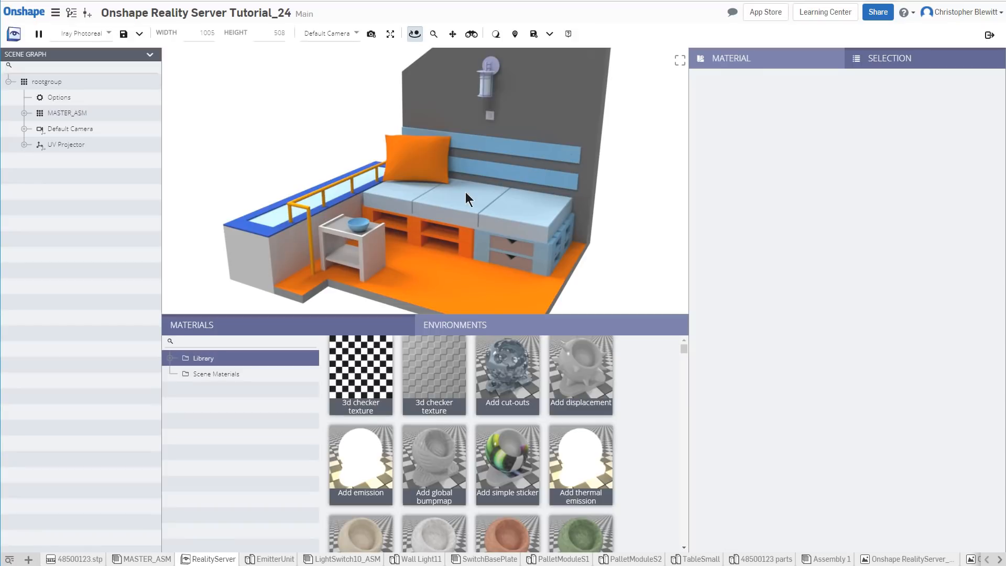
Save the current view as a new camera named View01
{"action": "left_click", "coordinate": [373, 33]}
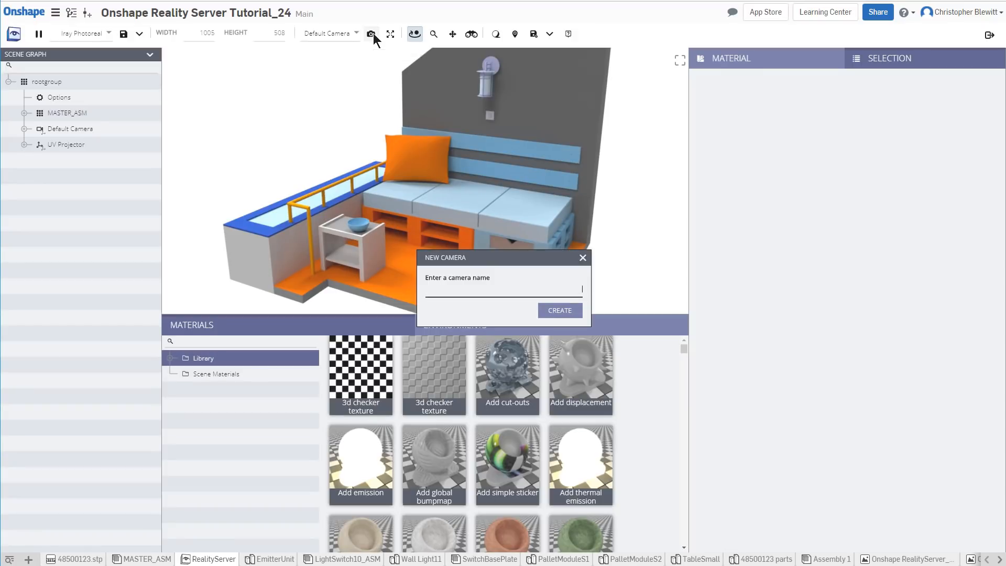
{"action": "type", "text": "View01"}
{"action": "left_click", "coordinate": [560, 310]}
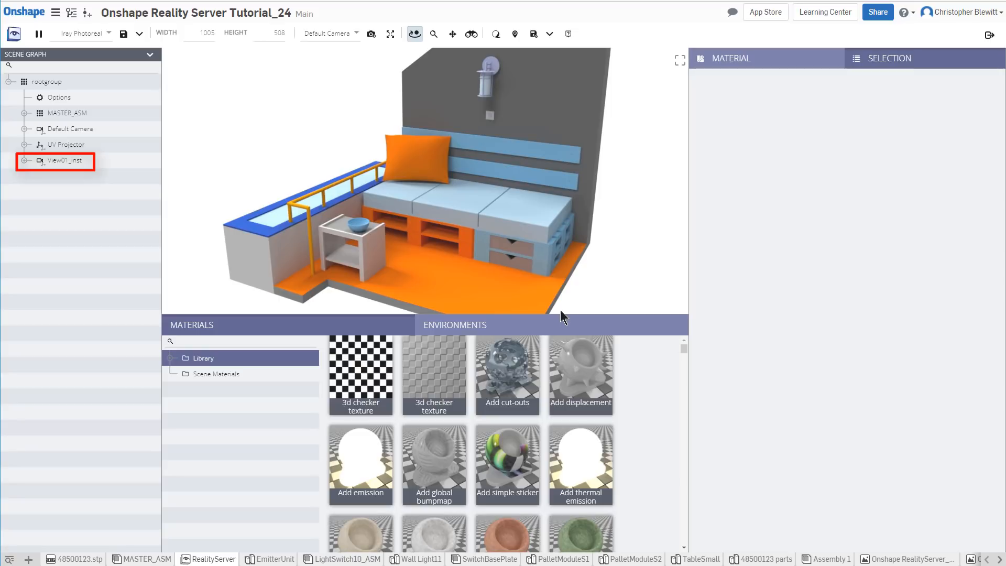
Enable the ground for shadows under the model and set its ground position automatically
{"action": "left_click", "coordinate": [496, 34]}
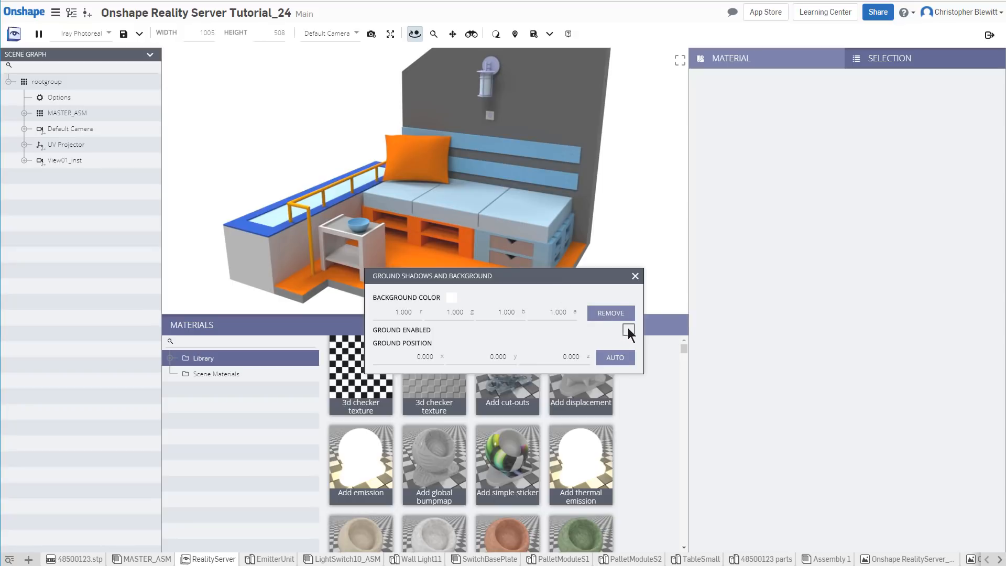
{"action": "left_click", "coordinate": [614, 357]}
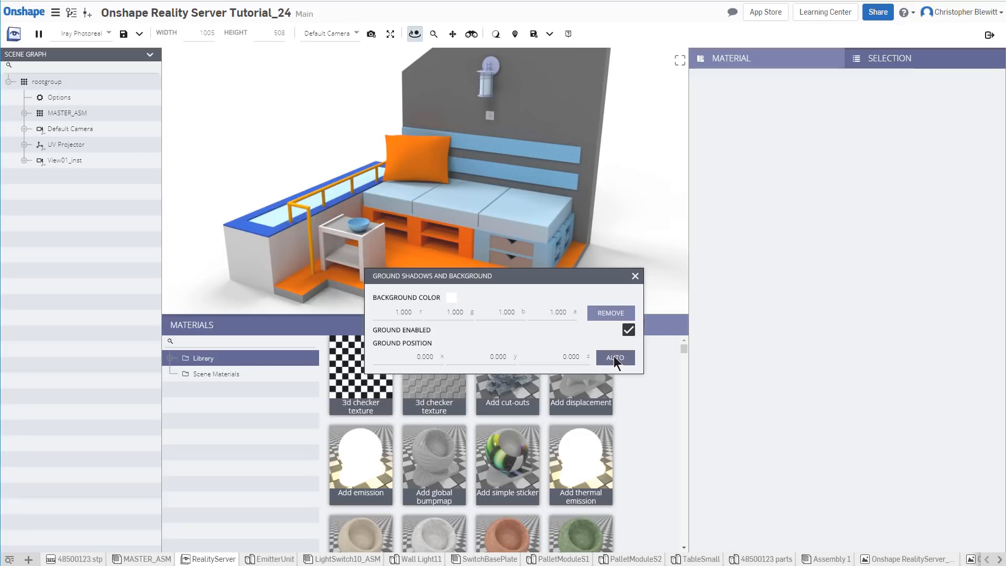
{"action": "left_click", "coordinate": [635, 276]}
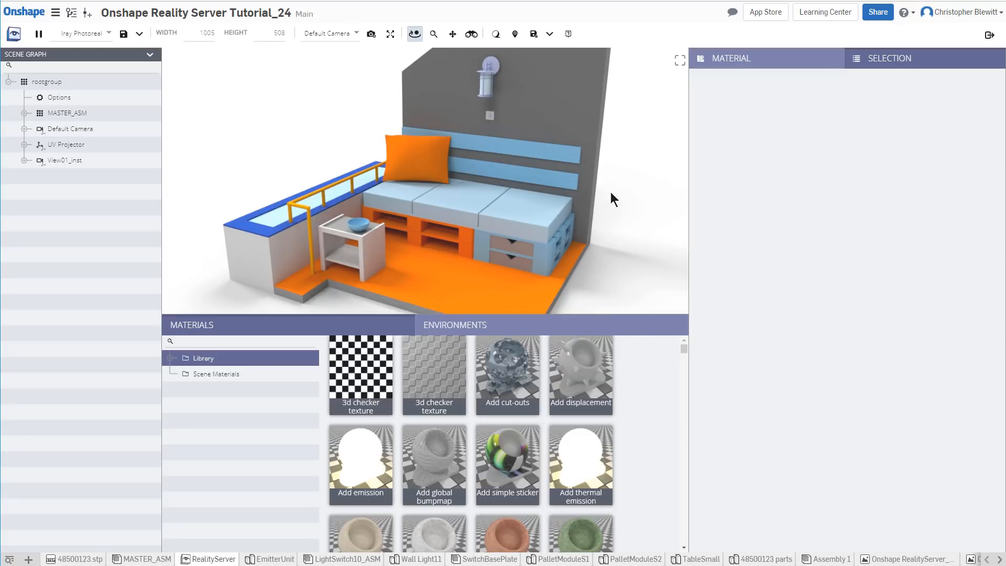
Examine the location and time settings, the render output options and the full-size view of the rendering
{"action": "left_click", "coordinate": [515, 34]}
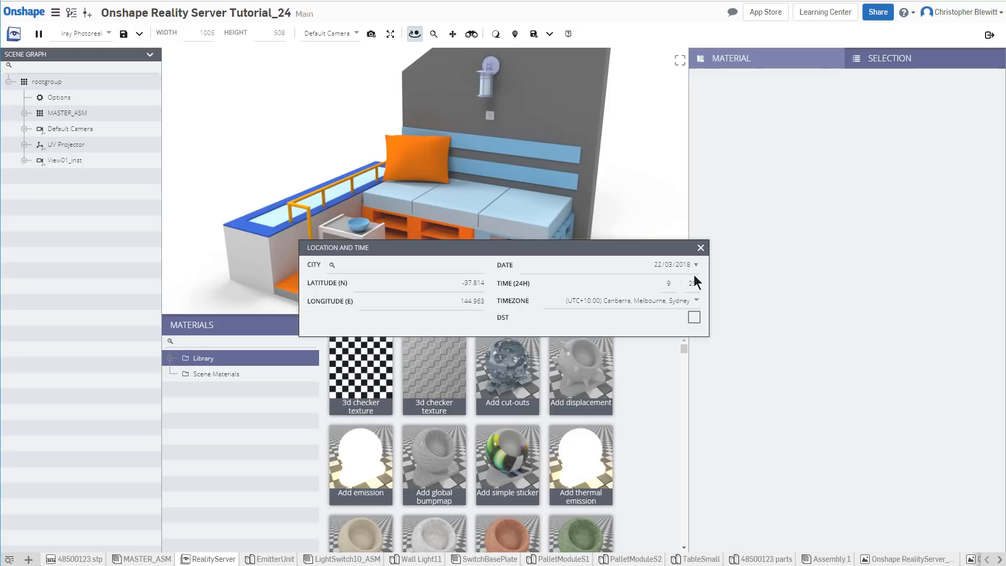
{"action": "left_click", "coordinate": [701, 248]}
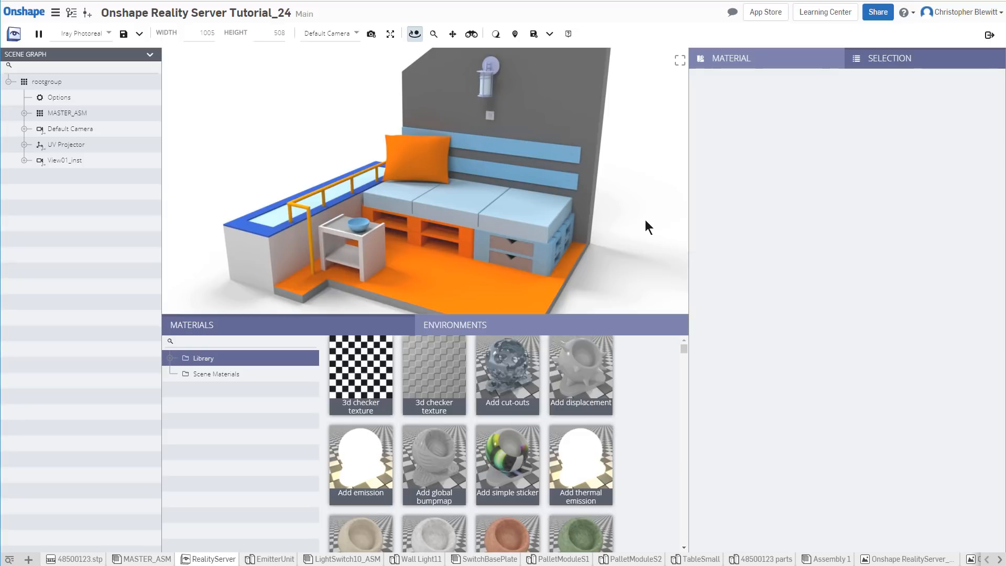
{"action": "left_click", "coordinate": [549, 35]}
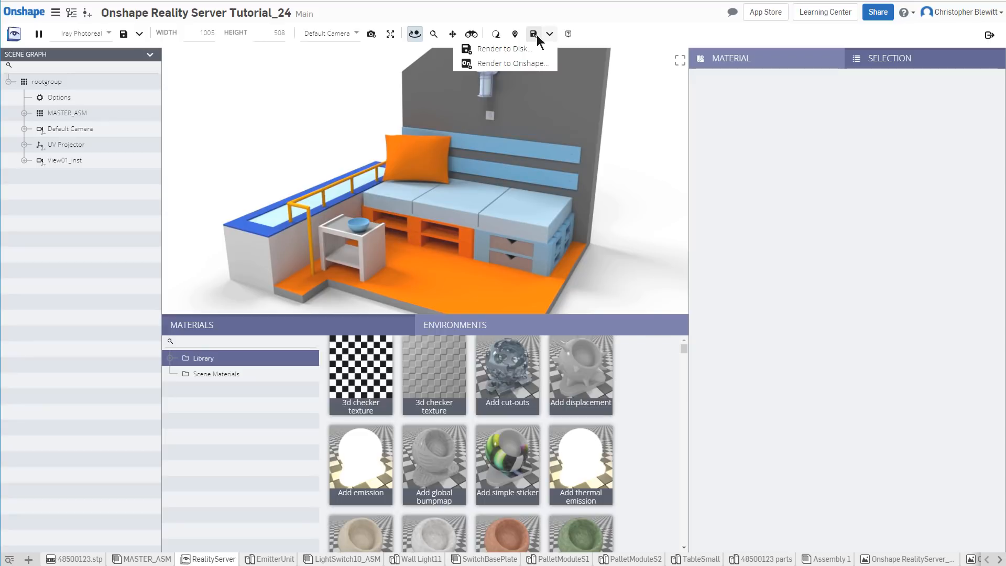
{"action": "left_click", "coordinate": [551, 32]}
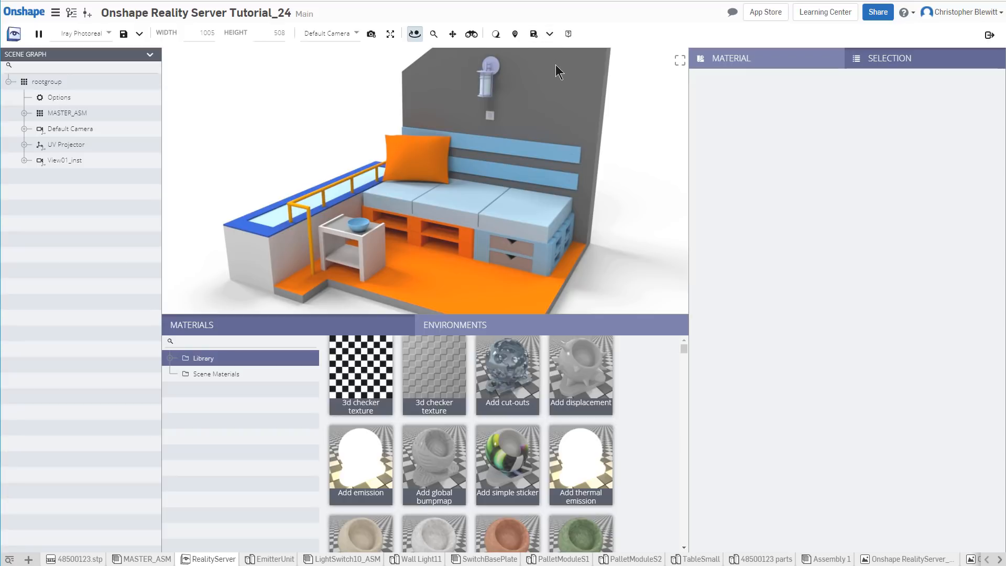
{"action": "left_click", "coordinate": [681, 61]}
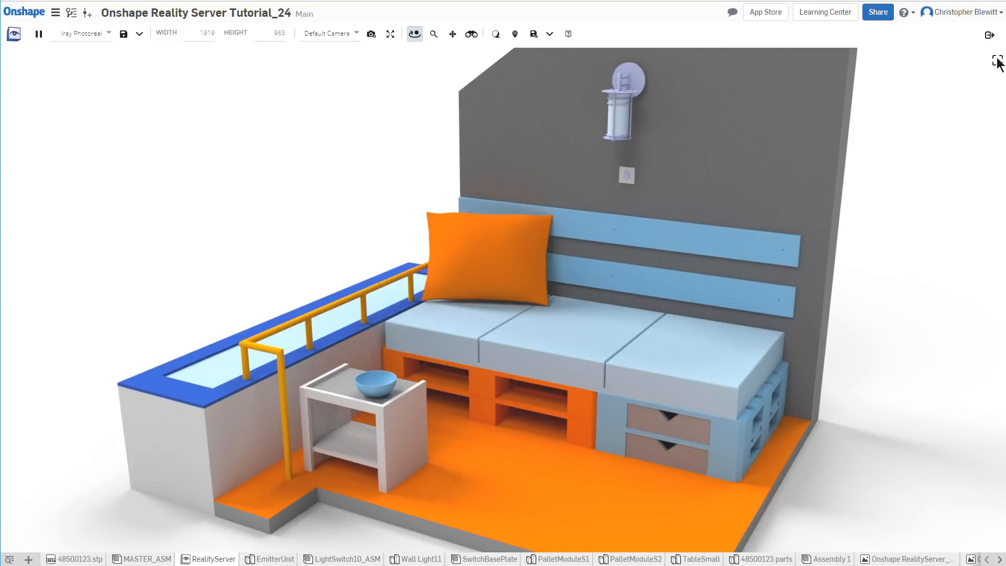
{"action": "left_click", "coordinate": [997, 62]}
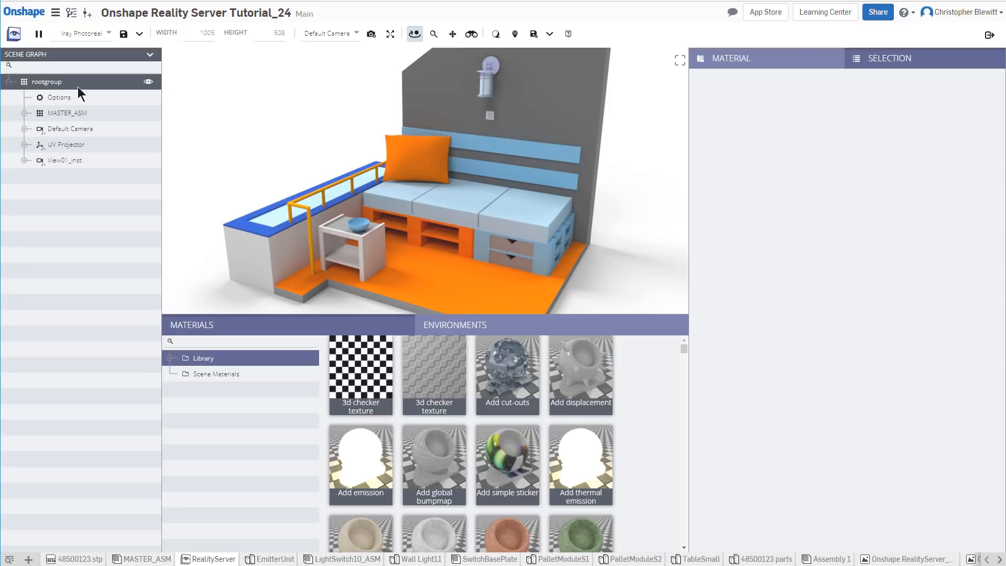
In the scene Options, create the AI Denoiser's Available to Use, Enabled and Start Iteration attributes, and turn on the first two
{"action": "left_click", "coordinate": [59, 97]}
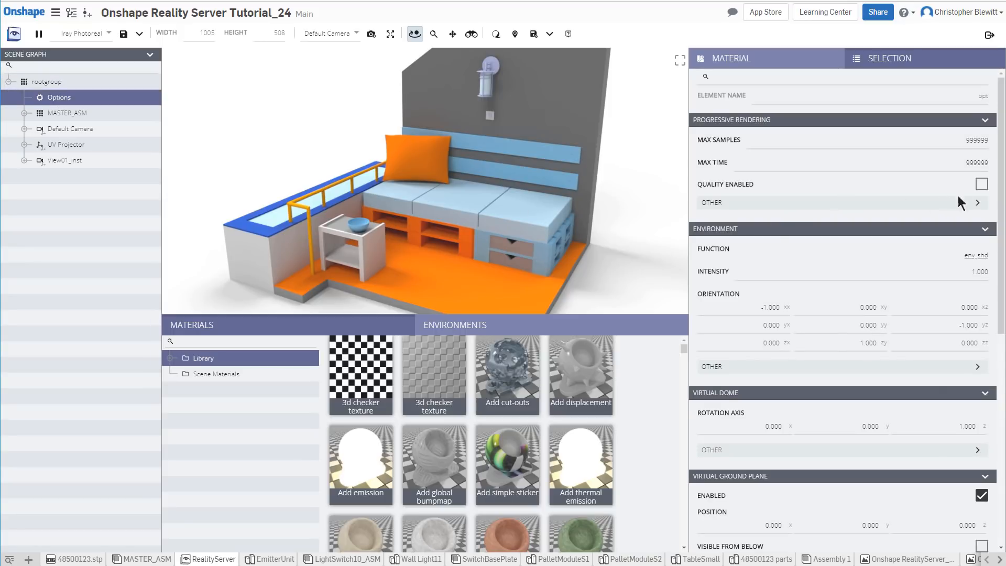
{"action": "left_click_drag", "start_coordinate": [1001, 158], "coordinate": [1000, 367]}
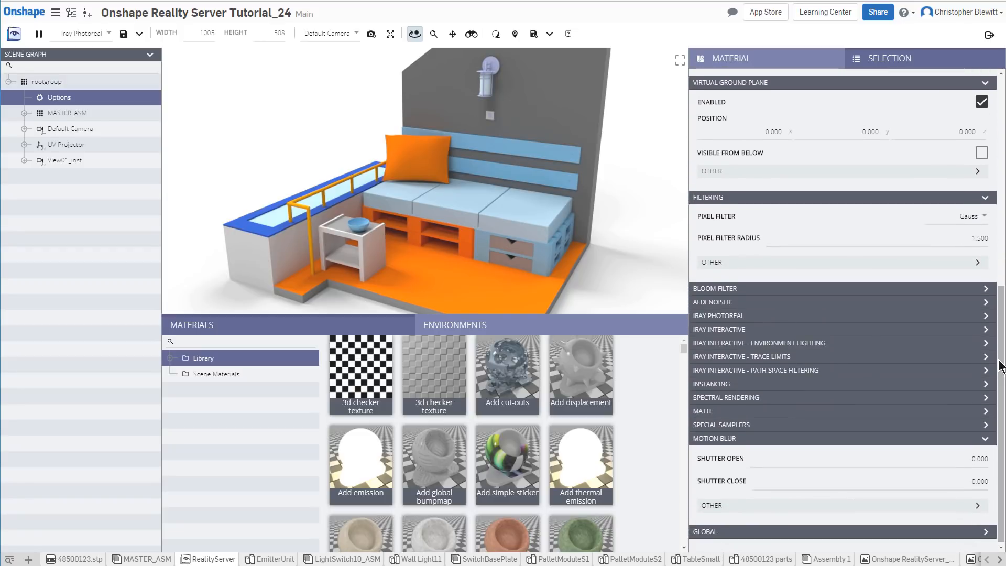
{"action": "left_click", "coordinate": [721, 304]}
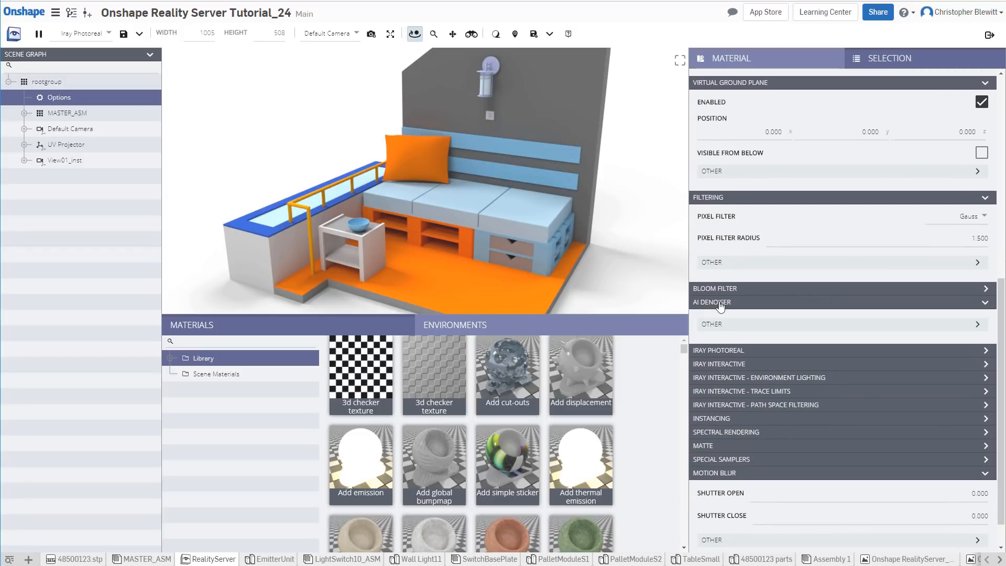
{"action": "left_click", "coordinate": [977, 324]}
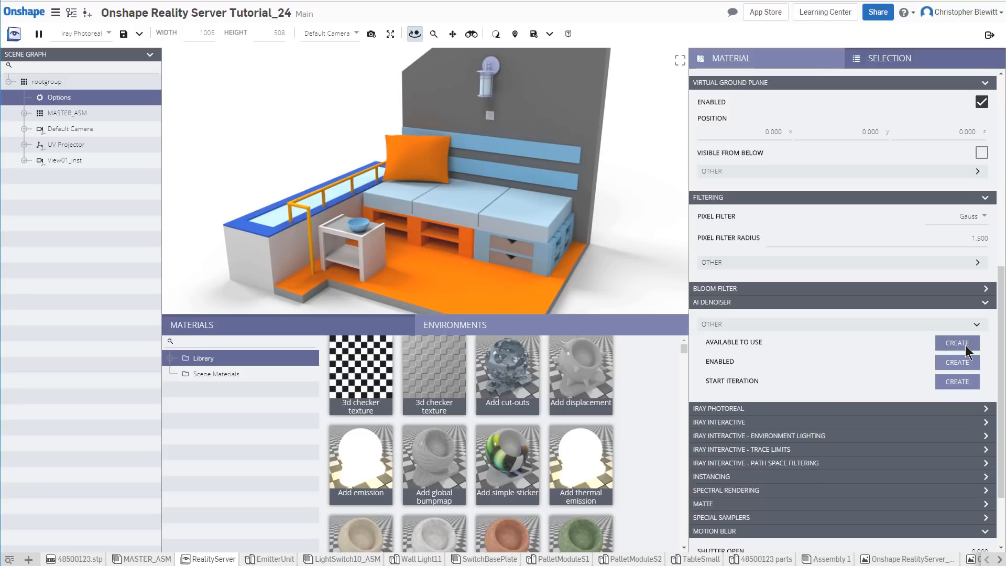
{"action": "left_click", "coordinate": [963, 344]}
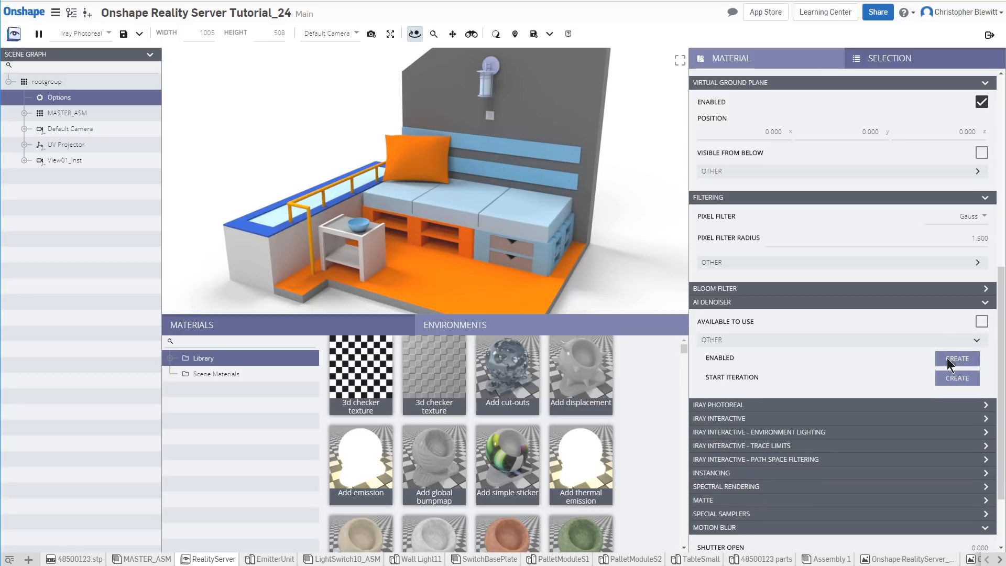
{"action": "left_click", "coordinate": [955, 359]}
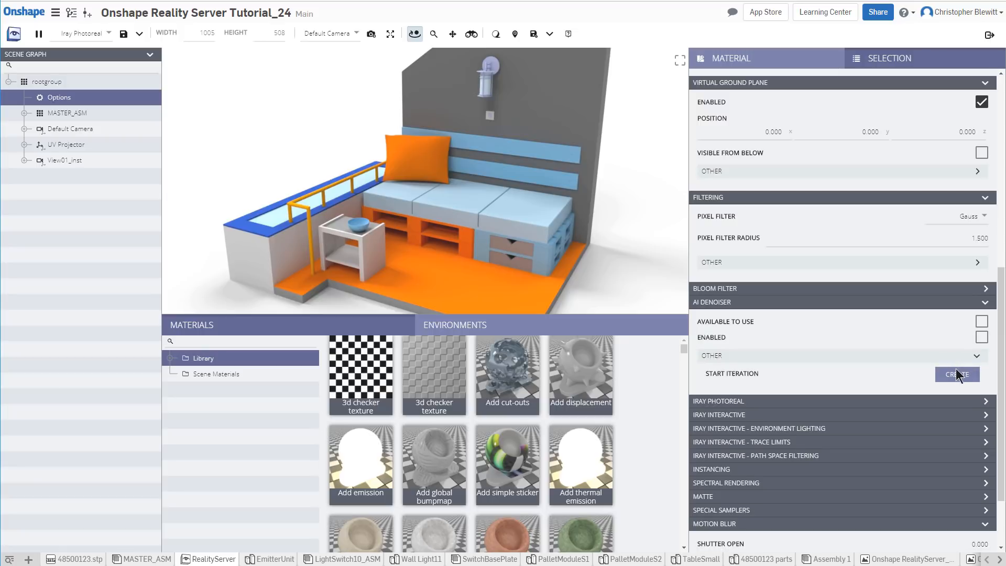
{"action": "left_click", "coordinate": [957, 374]}
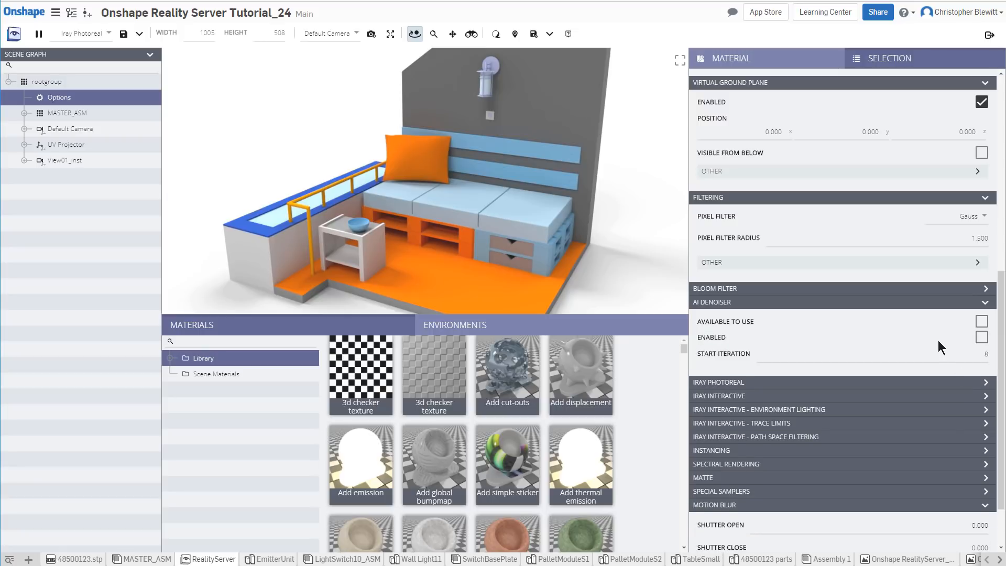
{"action": "left_click", "coordinate": [982, 322]}
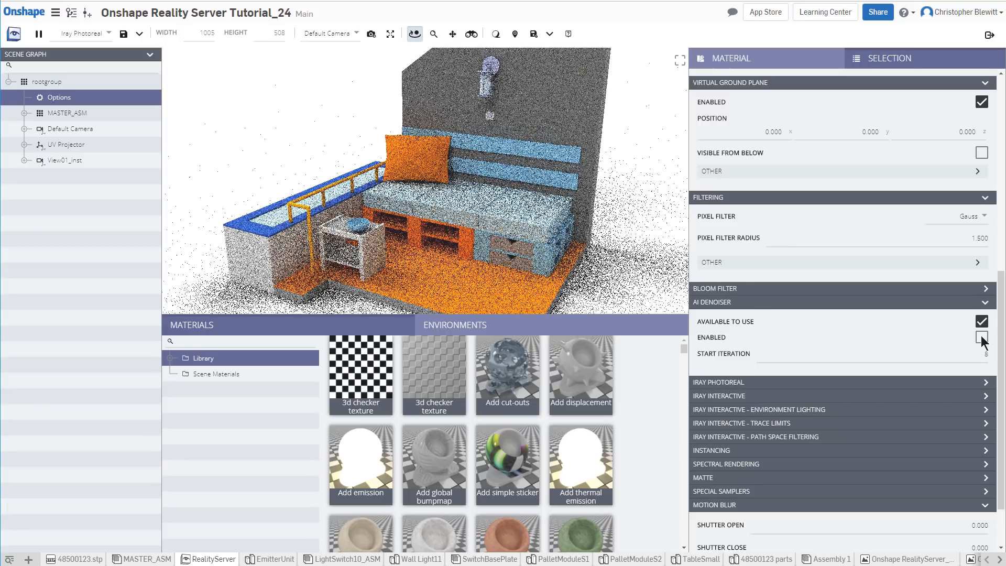
{"action": "left_click", "coordinate": [981, 337]}
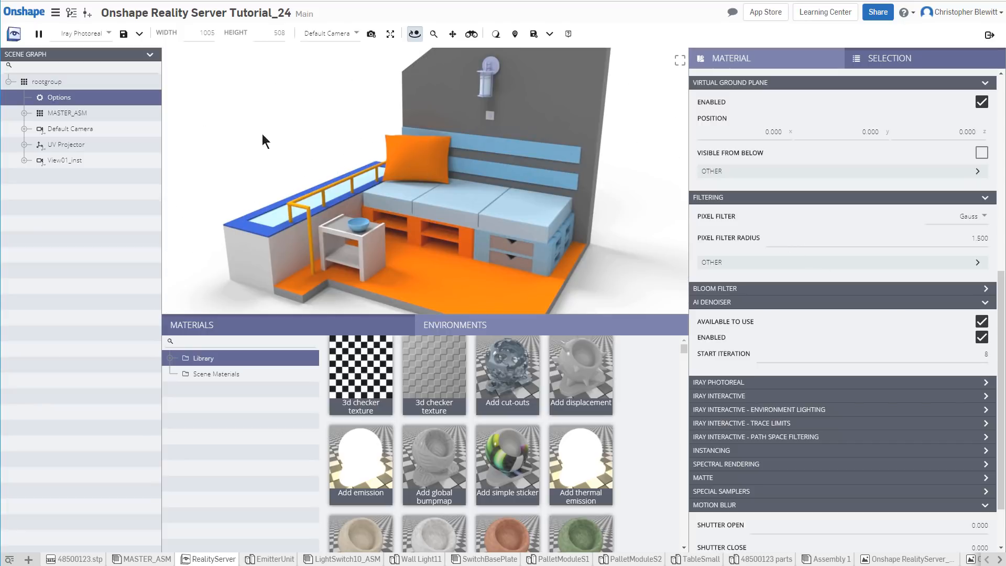
Hide the SwitchBasePlate inside LightSwitch10_ASM of MASTER_ASM and show it again
{"action": "left_click", "coordinate": [24, 113]}
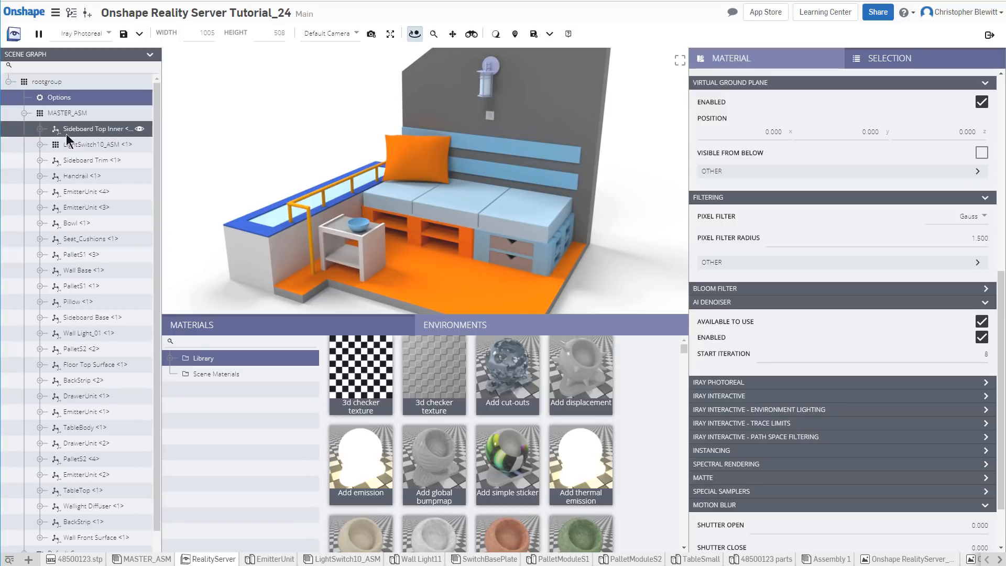
{"action": "left_click", "coordinate": [40, 144]}
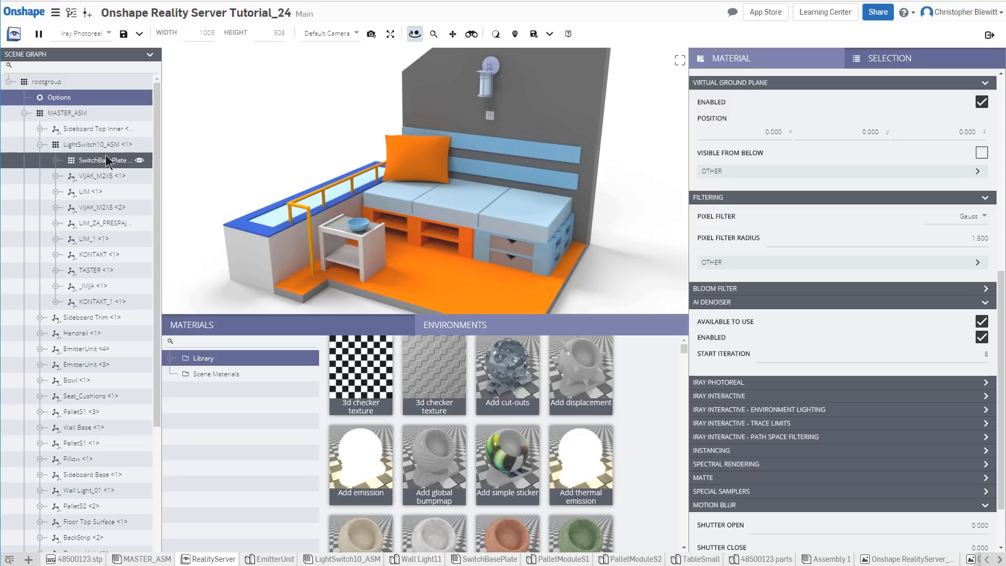
{"action": "left_click", "coordinate": [140, 160]}
{"action": "left_click", "coordinate": [140, 160]}
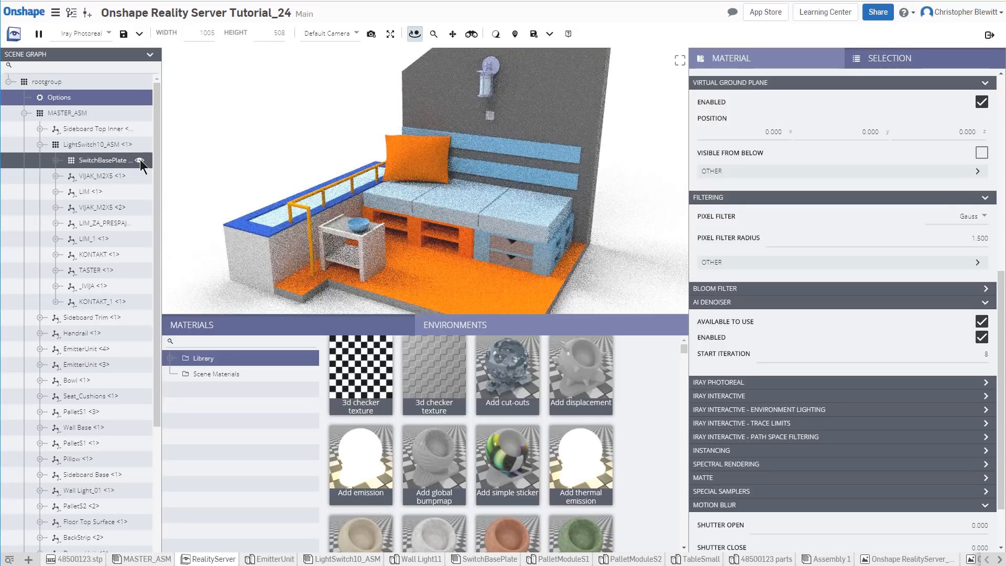
{"action": "left_click", "coordinate": [40, 145]}
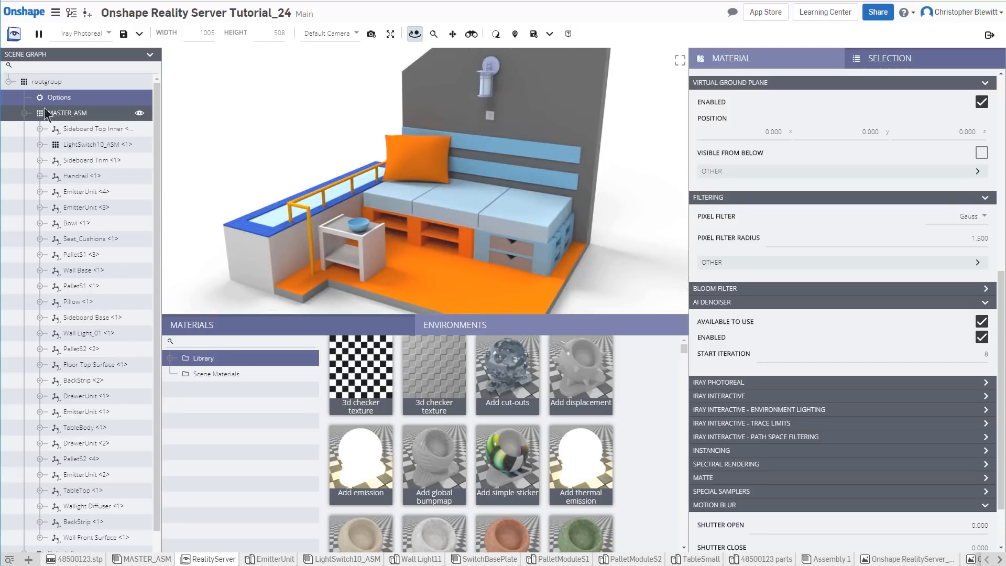
{"action": "left_click", "coordinate": [22, 115]}
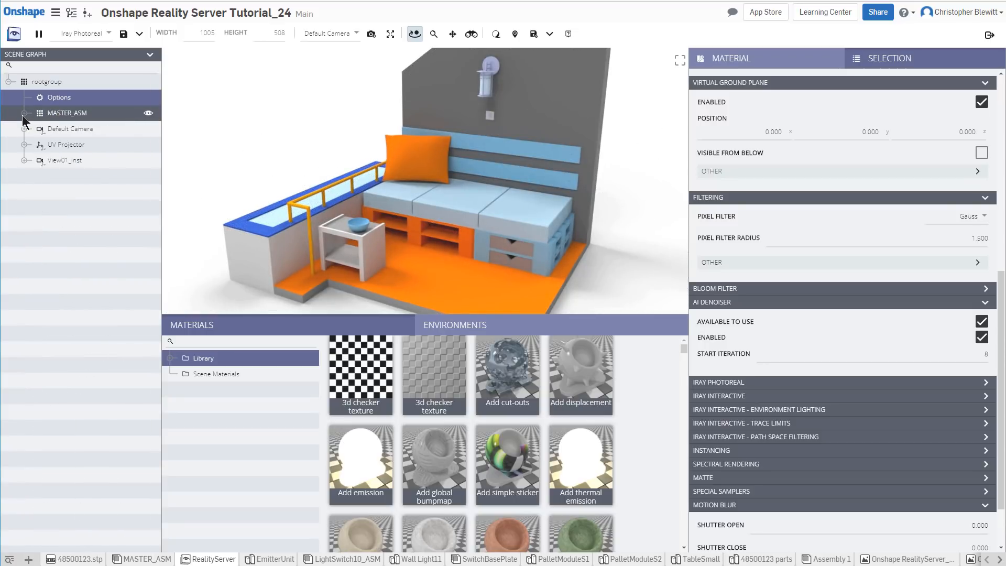
Examine the Default Camera's properties, including the backplate, lens, aperture and clipping settings
{"action": "left_click", "coordinate": [24, 127]}
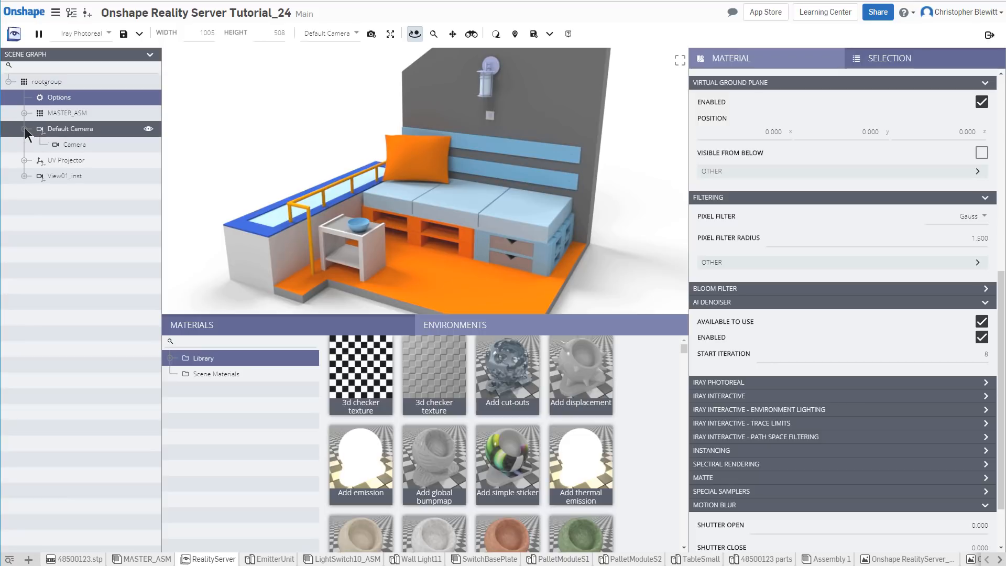
{"action": "left_click", "coordinate": [73, 144]}
{"action": "left_click_drag", "start_coordinate": [1001, 204], "coordinate": [985, 440]}
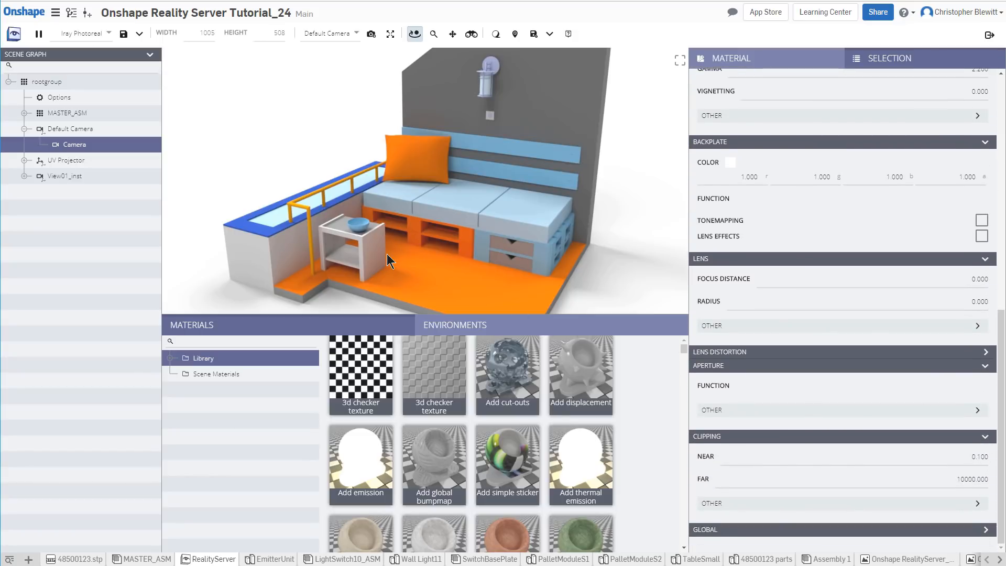
{"action": "left_click", "coordinate": [24, 129]}
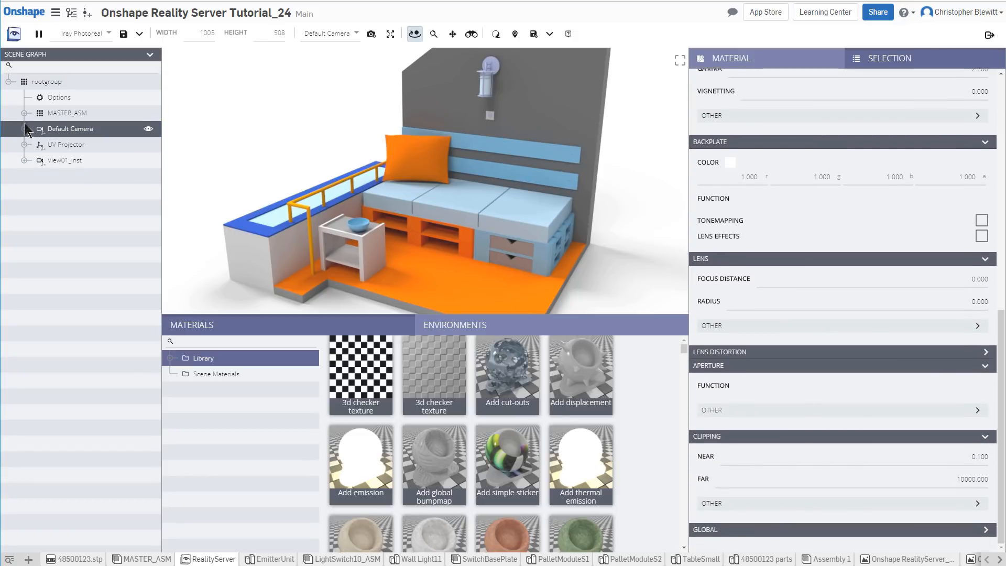
Select the Bowl within MASTER_ASM in the scene graph
{"action": "left_click", "coordinate": [22, 115]}
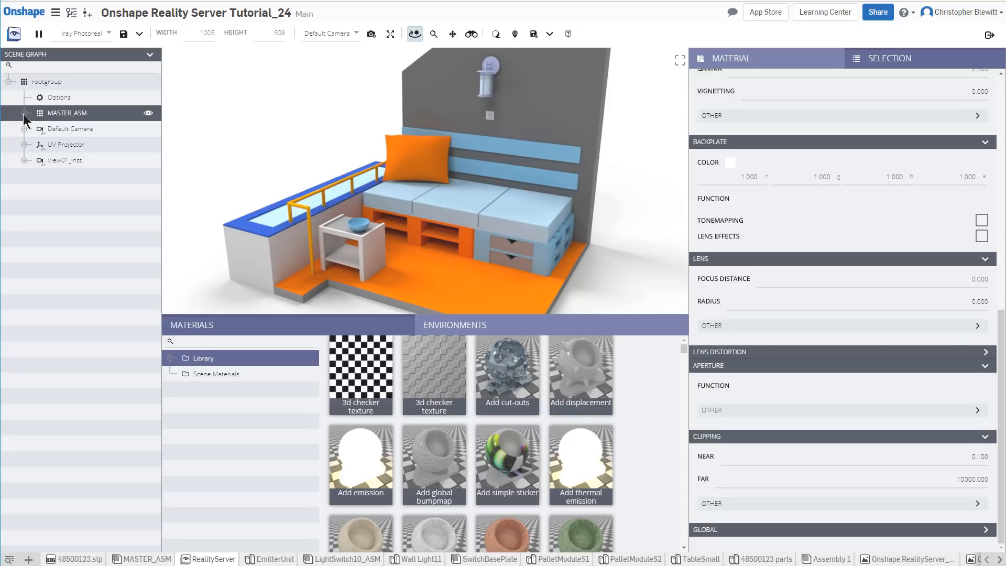
{"action": "left_click", "coordinate": [23, 113]}
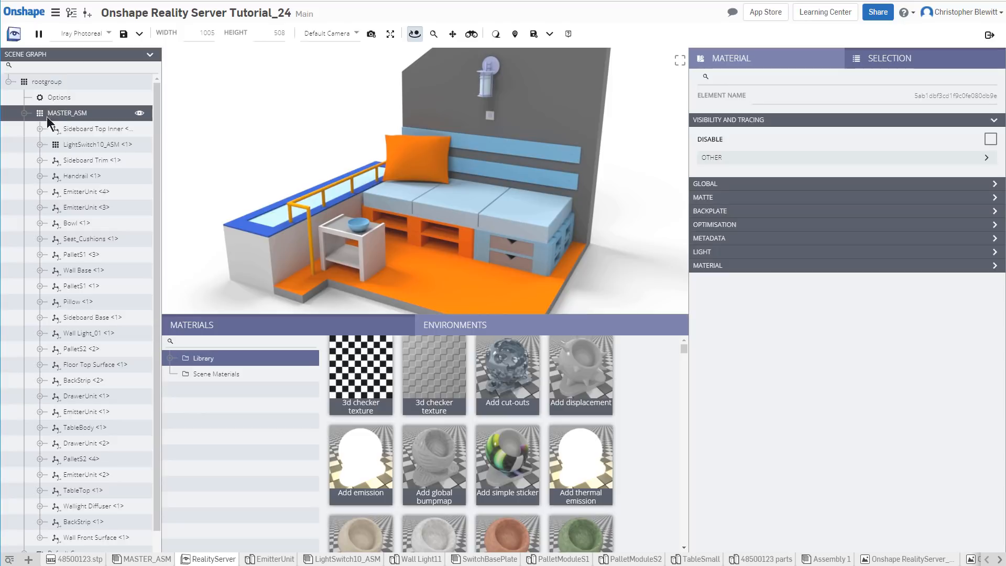
{"action": "left_click", "coordinate": [87, 223]}
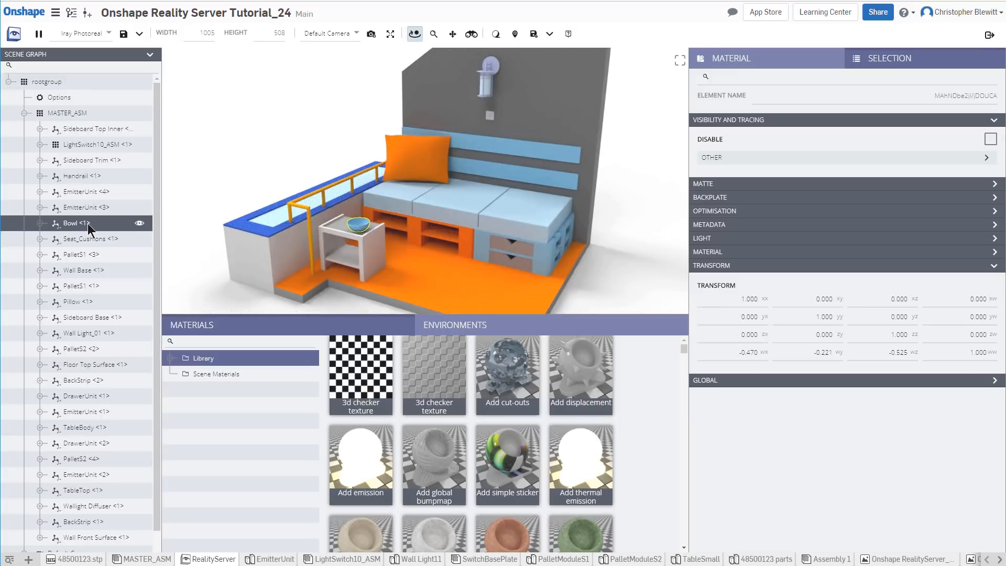
Save a close-up of the bowl on the side table as a new camera named View02, and switch to the View01_inst camera
{"action": "middle_click_drag", "start_coordinate": [368, 236], "coordinate": [367, 206]}
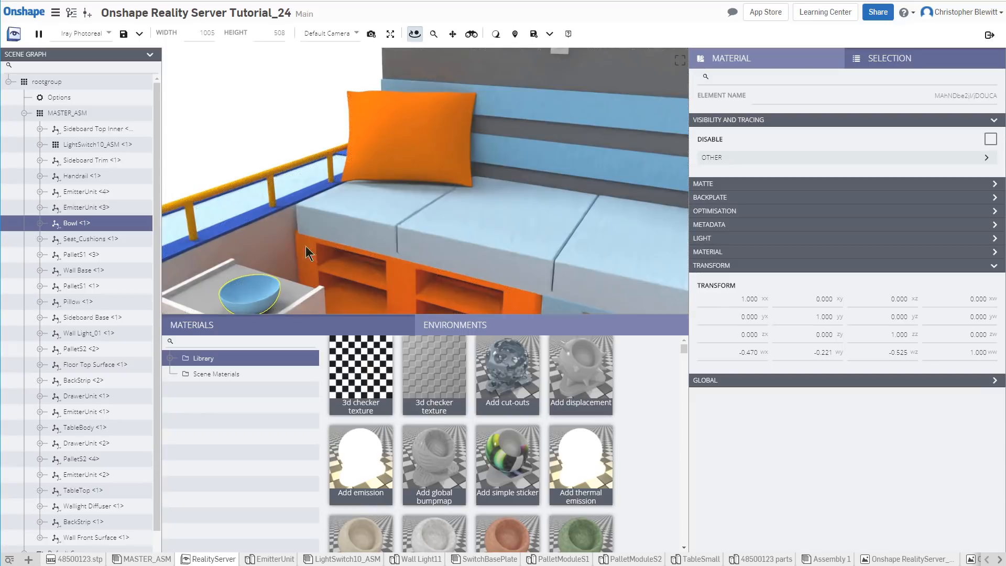
{"action": "middle_click_drag", "start_coordinate": [284, 260], "coordinate": [358, 202]}
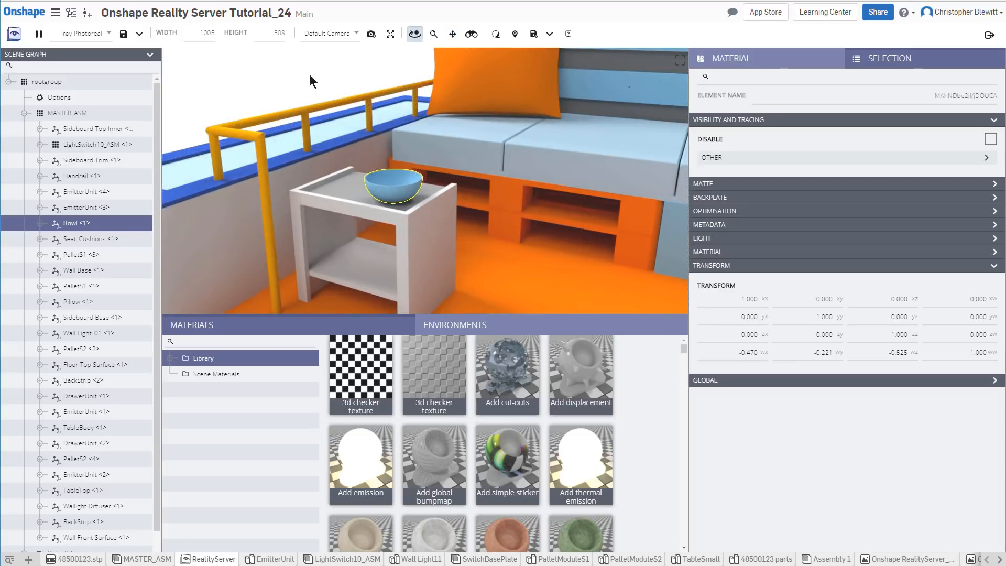
{"action": "left_click", "coordinate": [371, 33]}
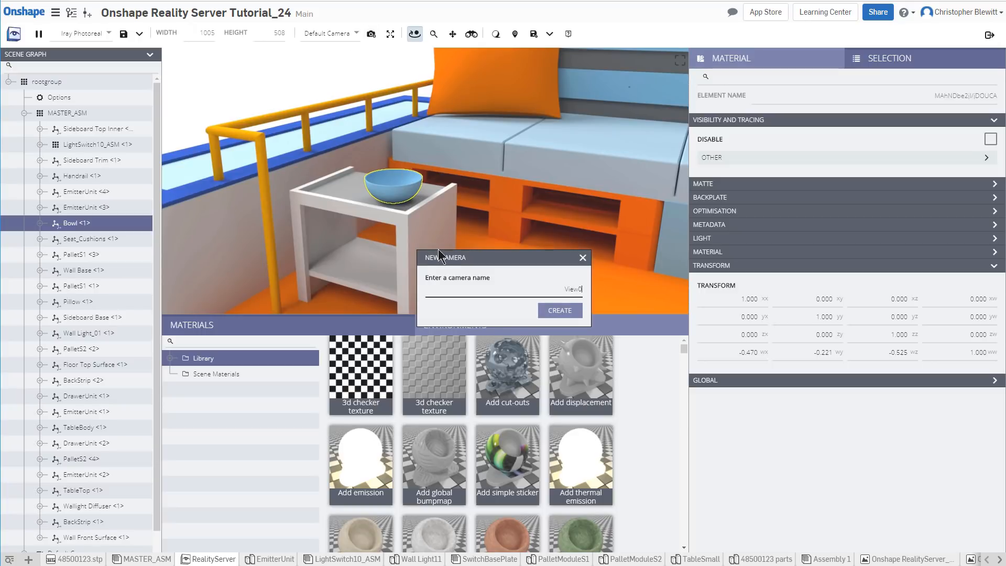
{"action": "left_click", "coordinate": [558, 311]}
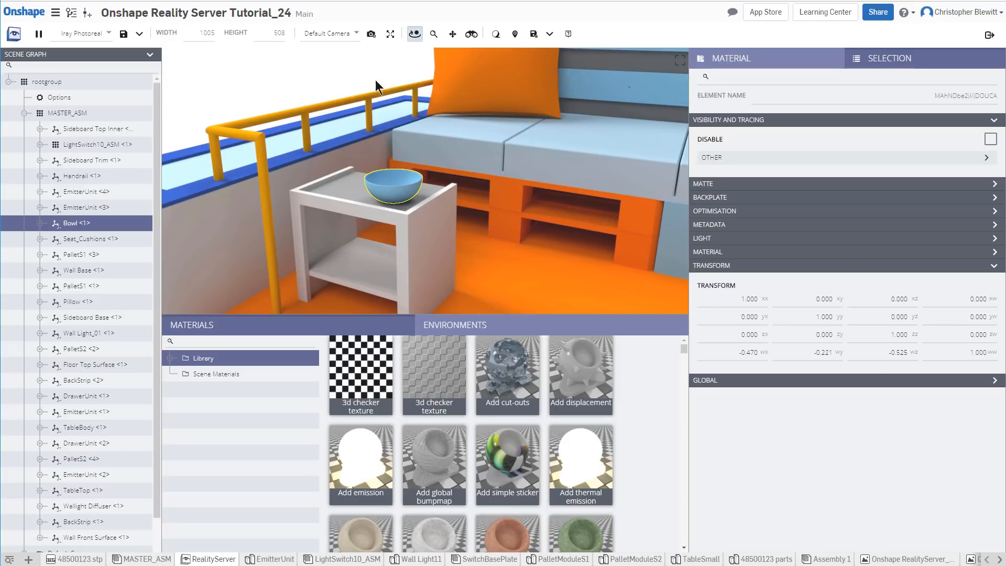
{"action": "left_click", "coordinate": [356, 35]}
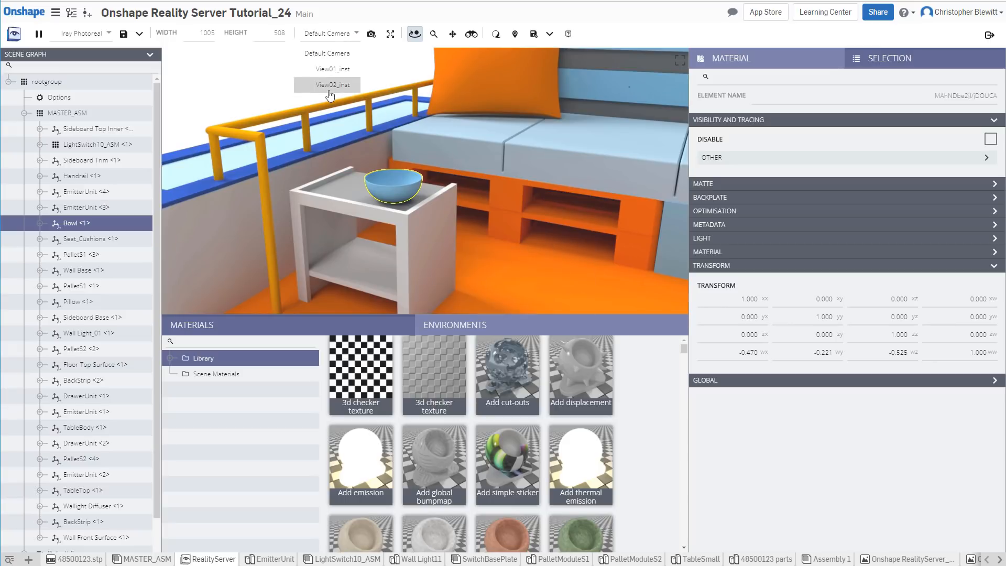
{"action": "left_click", "coordinate": [335, 68]}
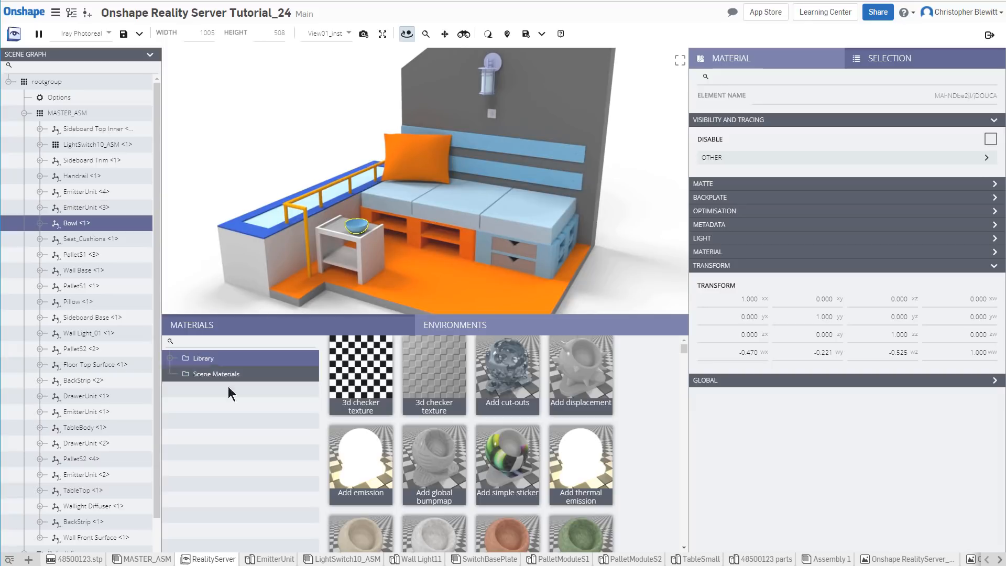
Examine the material library's folders, including base, material_examples, nvidia core_definitions and the vMaterials AEC and Design categories
{"action": "left_click", "coordinate": [169, 357]}
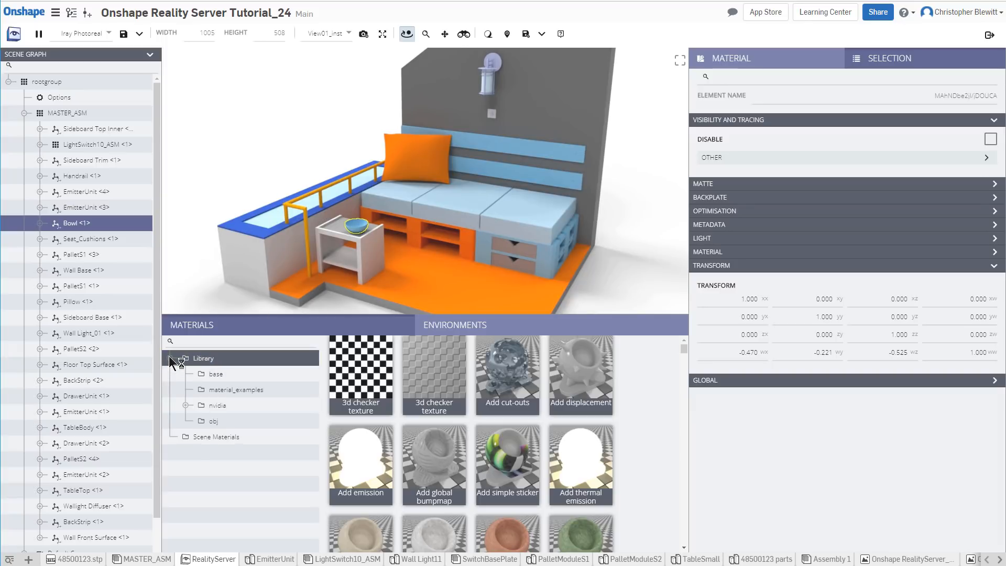
{"action": "left_click", "coordinate": [220, 378]}
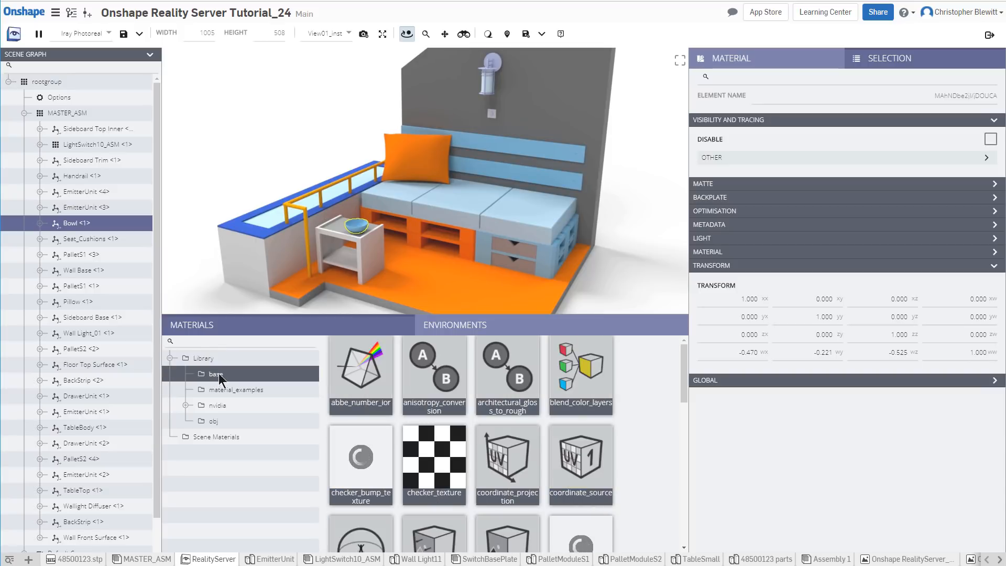
{"action": "left_click", "coordinate": [222, 390]}
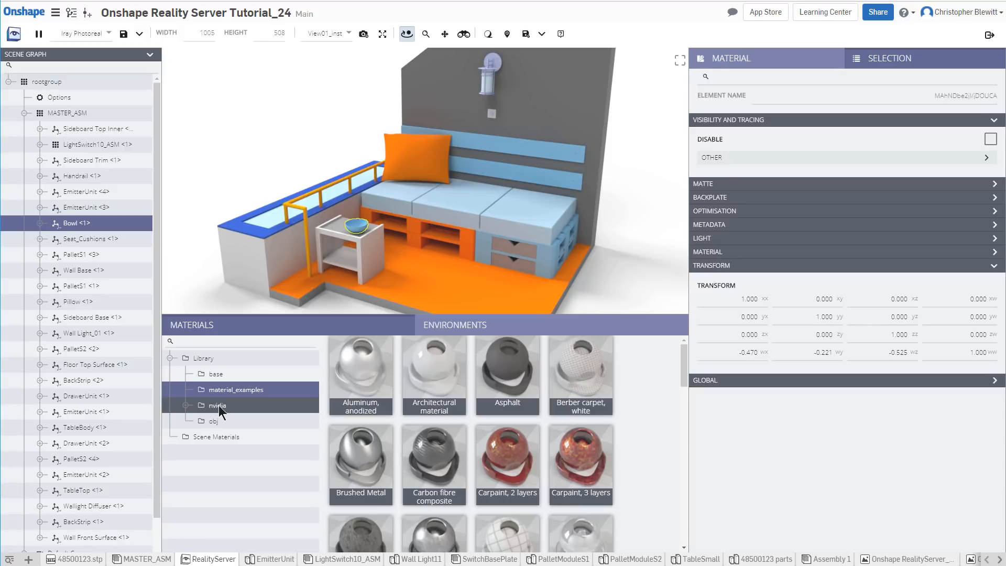
{"action": "left_click", "coordinate": [219, 405]}
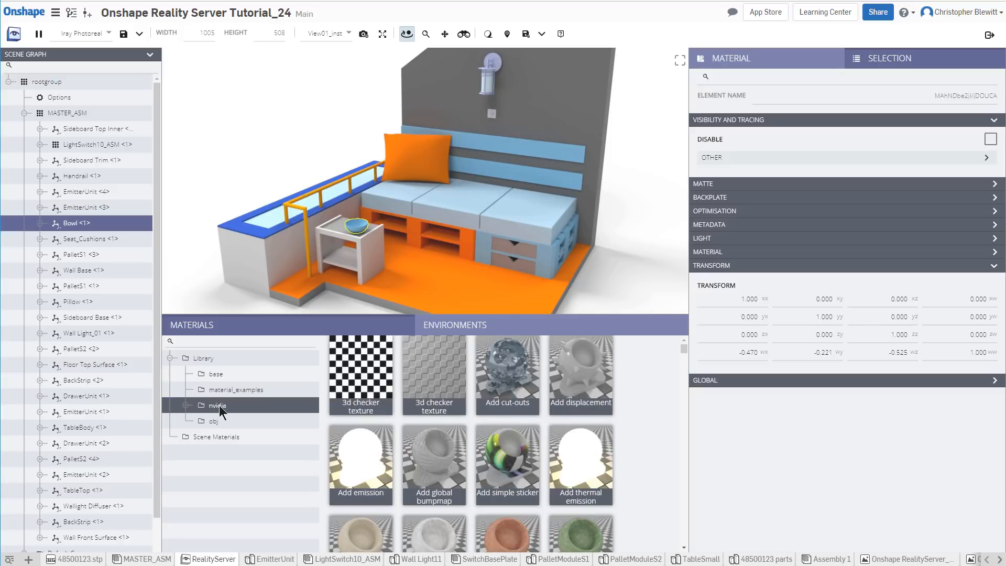
{"action": "left_click", "coordinate": [185, 405]}
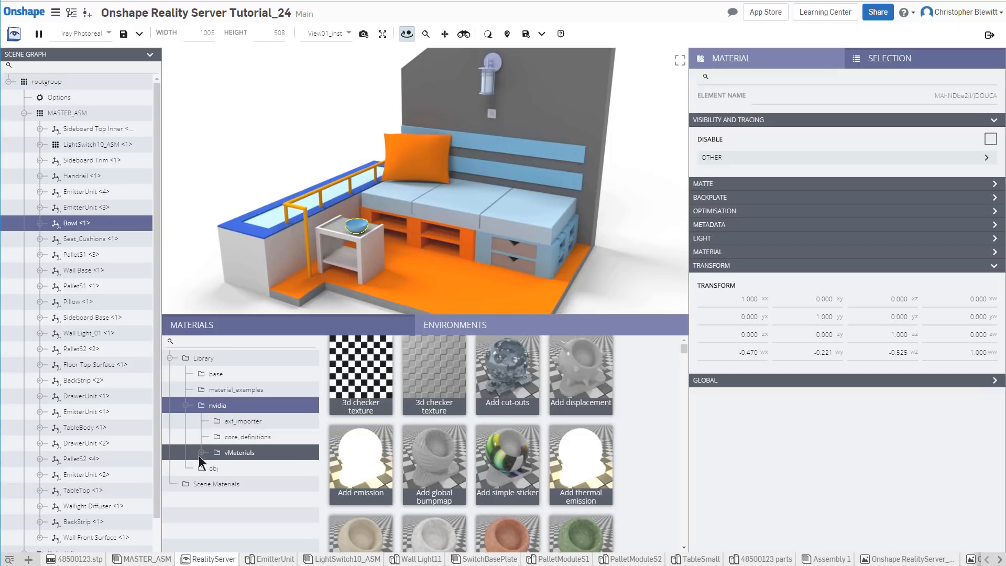
{"action": "left_click", "coordinate": [221, 438]}
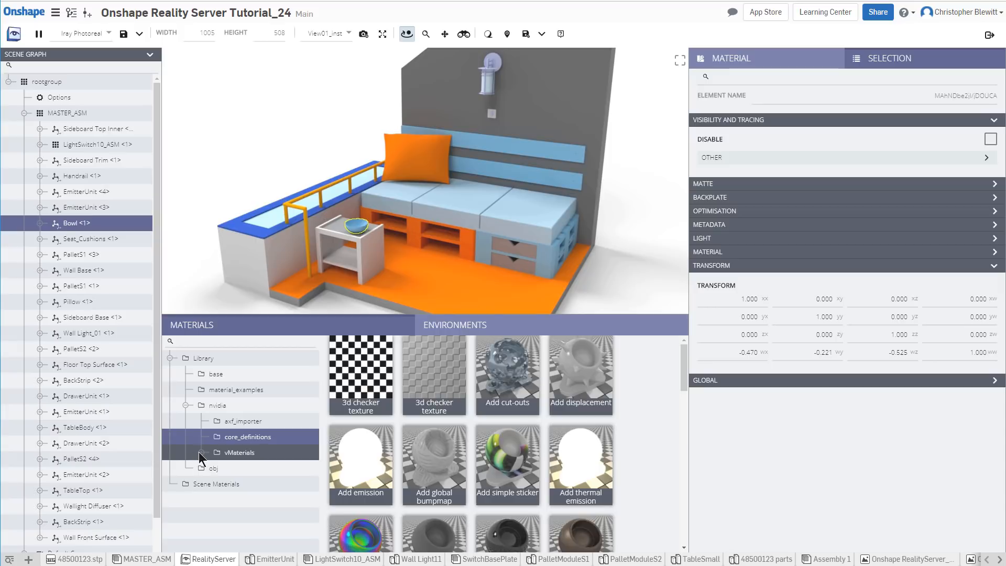
{"action": "left_click", "coordinate": [200, 452]}
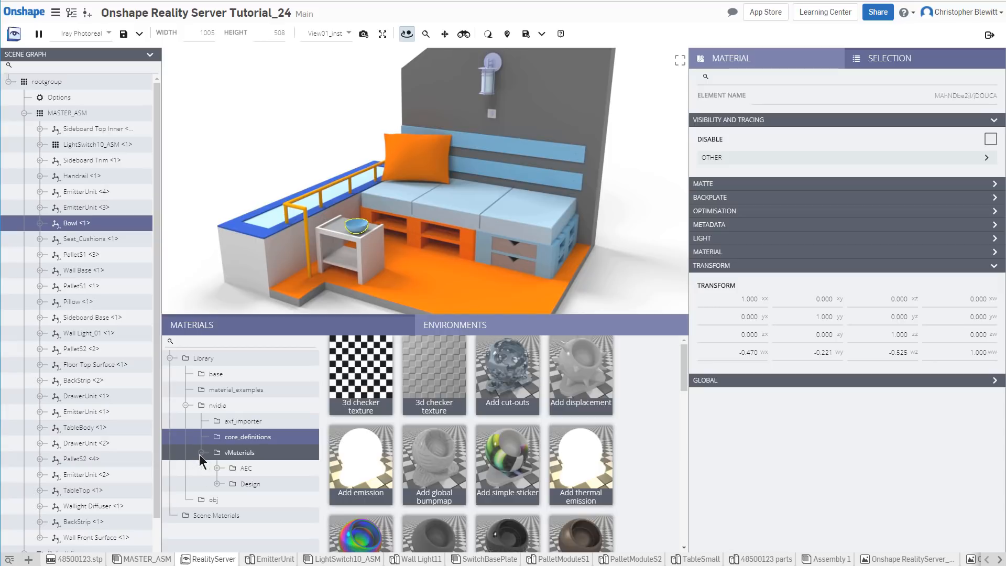
{"action": "left_click", "coordinate": [217, 468]}
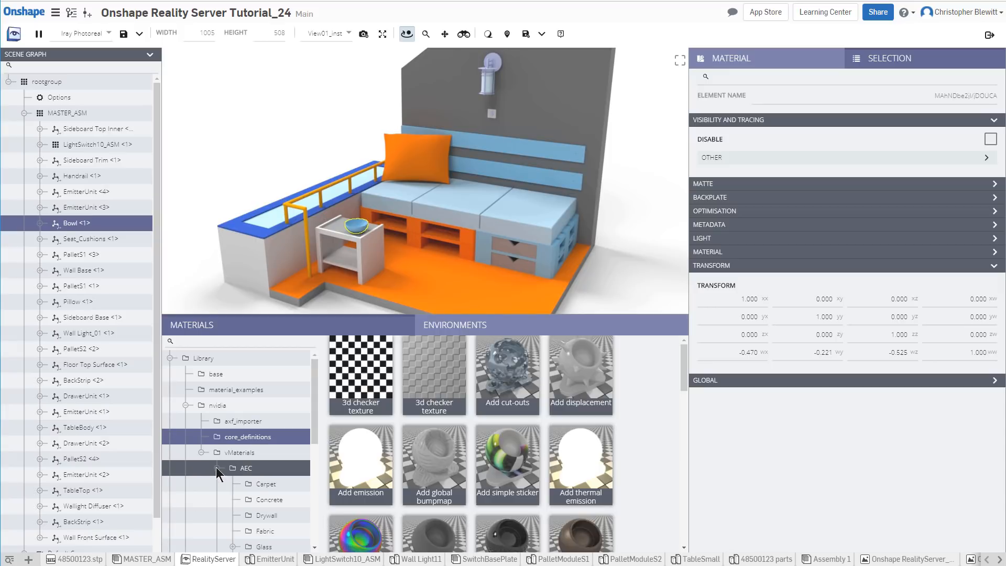
{"action": "left_click_drag", "start_coordinate": [313, 400], "coordinate": [304, 508]}
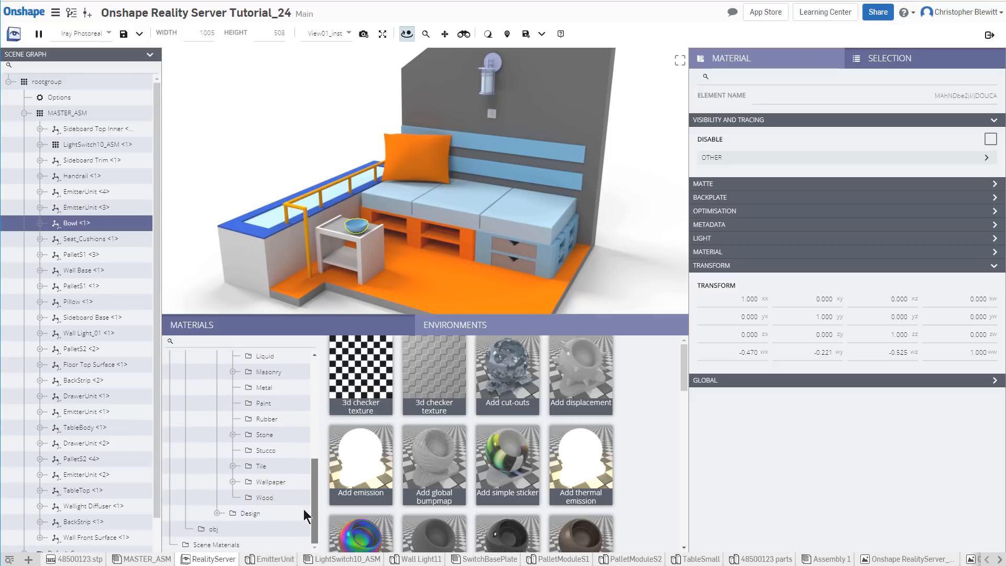
{"action": "left_click", "coordinate": [215, 513]}
{"action": "left_click_drag", "start_coordinate": [314, 438], "coordinate": [313, 375]}
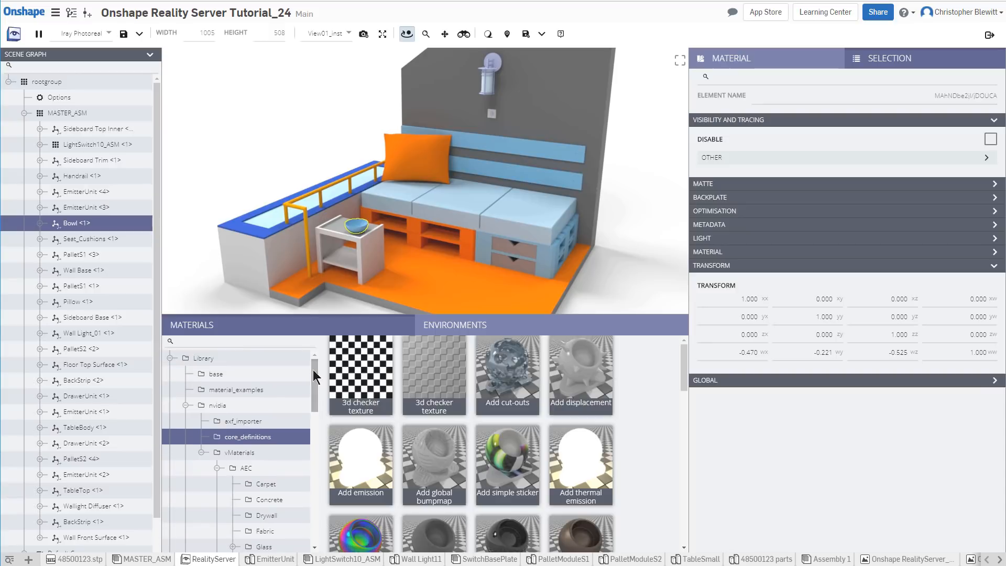
{"action": "left_click", "coordinate": [210, 361]}
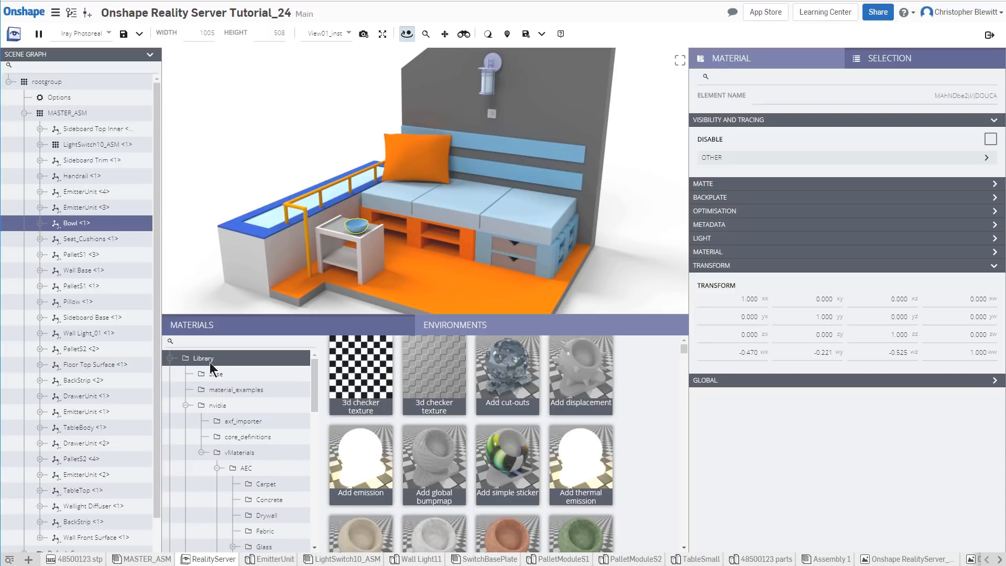
{"action": "left_click", "coordinate": [168, 358]}
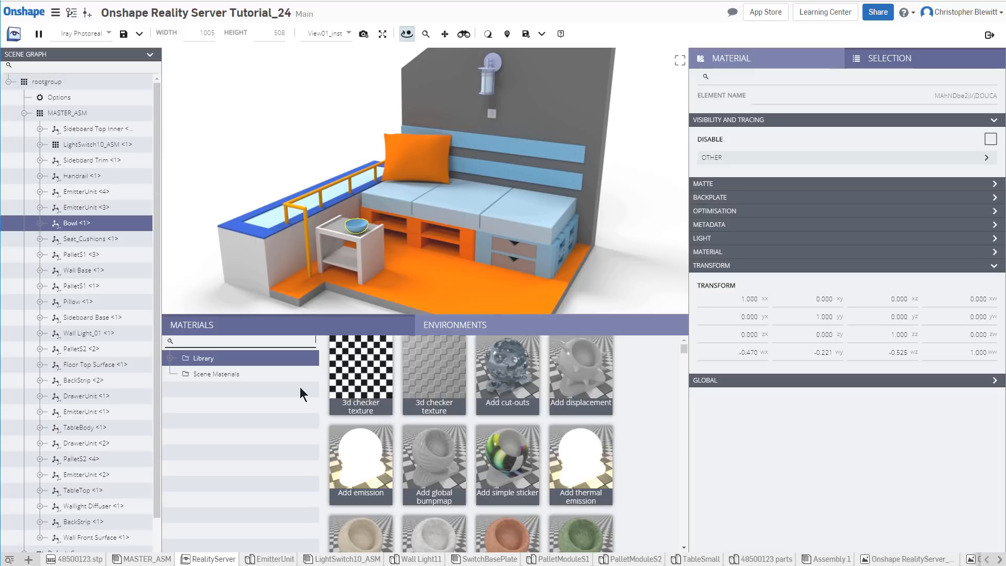
Search the material library for plastic and apply PCB - Blue to the bowl on the side table
{"action": "type", "text": "lastic"}
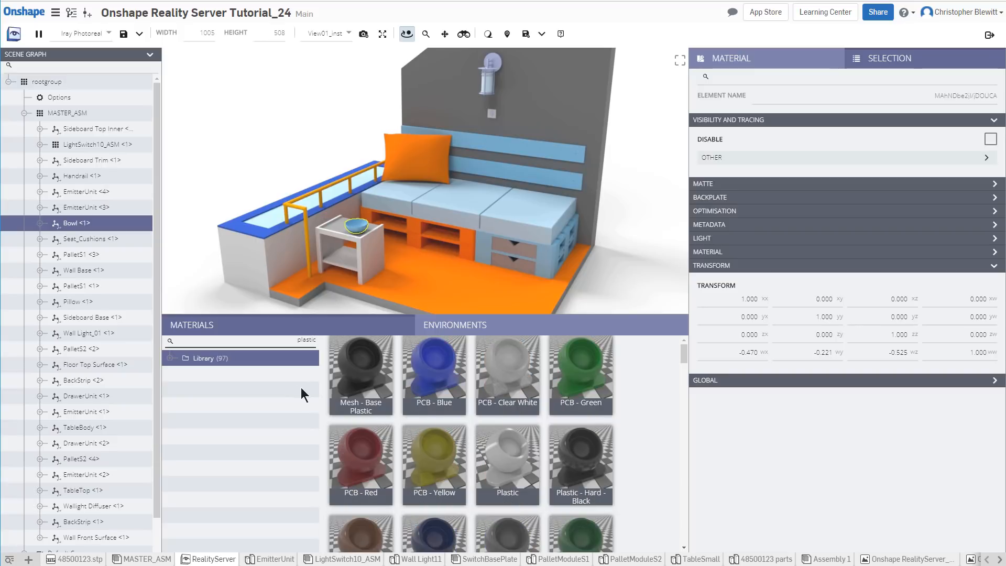
{"action": "left_click", "coordinate": [437, 373]}
{"action": "left_click_drag", "start_coordinate": [438, 374], "coordinate": [358, 227]}
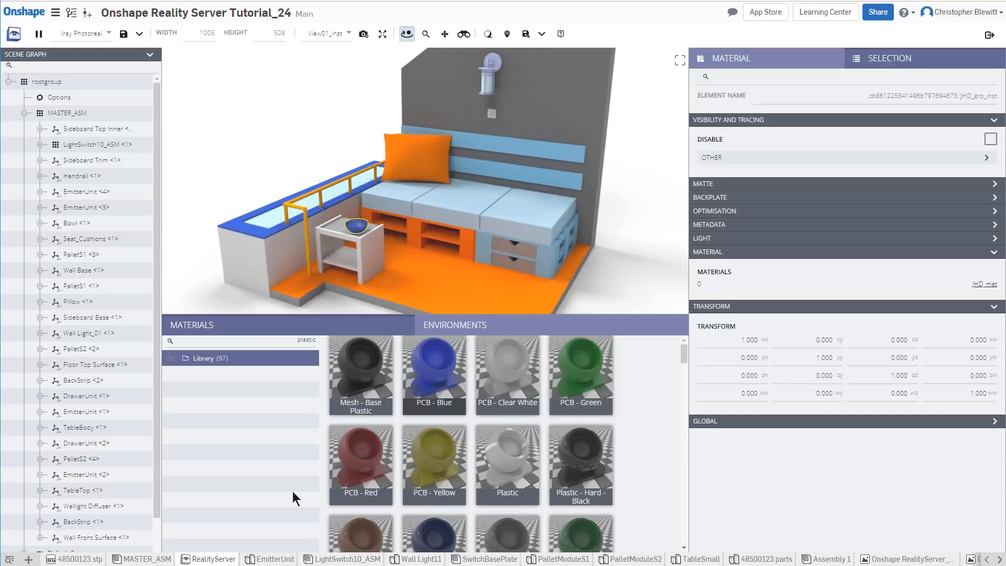
Search the library for wood and assign Laminate - Birch - Natural to the side table body, sideboard trim, pallets and drawer units together
{"action": "left_click", "coordinate": [315, 340]}
{"action": "left_click_drag", "start_coordinate": [315, 340], "coordinate": [294, 339]}
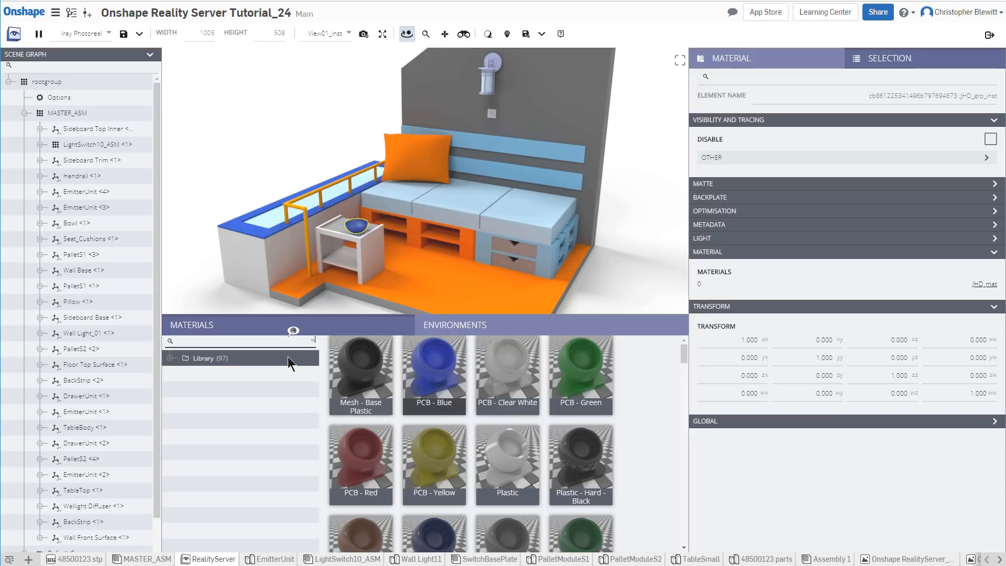
{"action": "type", "text": "wood"}
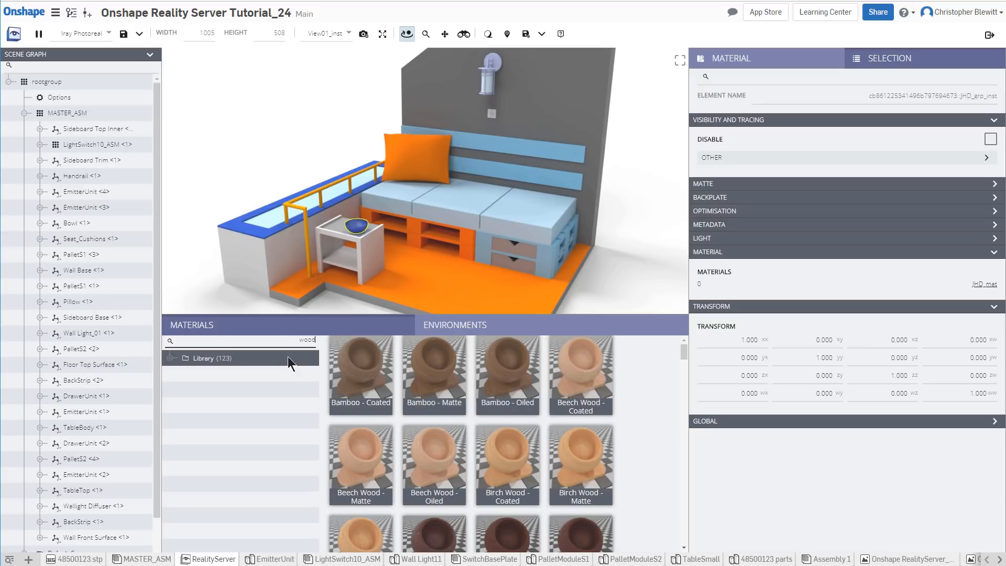
{"action": "left_click", "coordinate": [292, 359]}
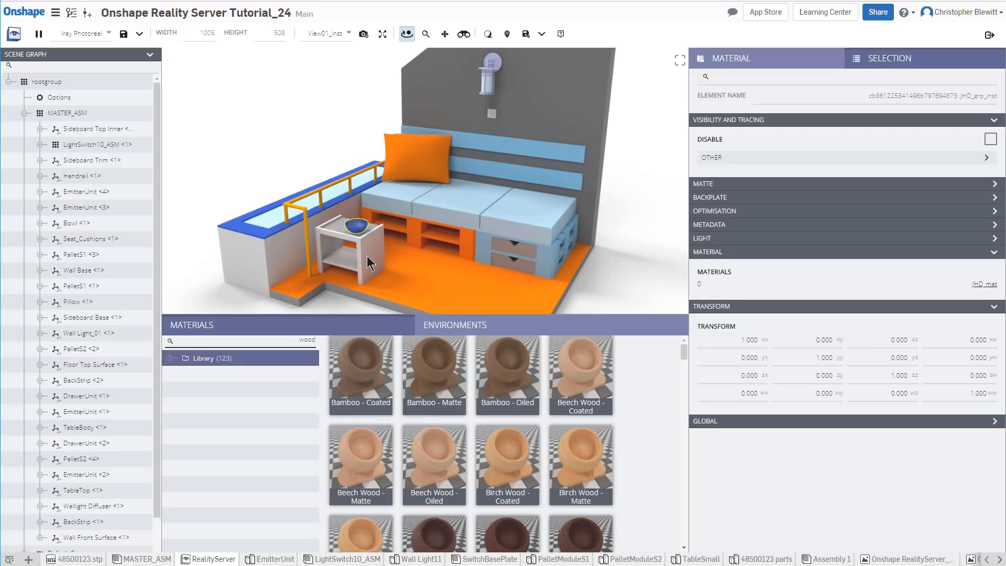
{"action": "left_click", "coordinate": [365, 257]}
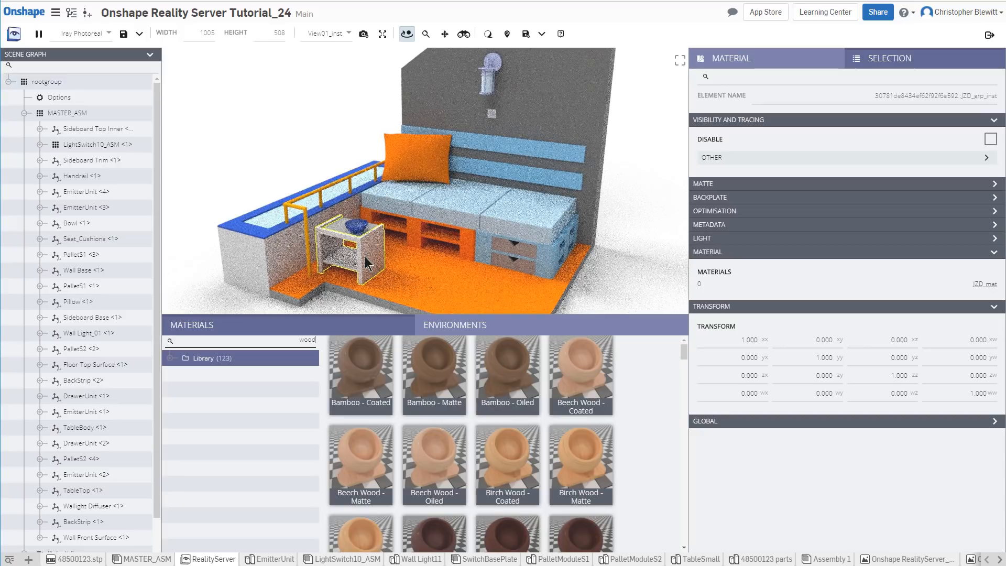
{"action": "key", "text": "p"}
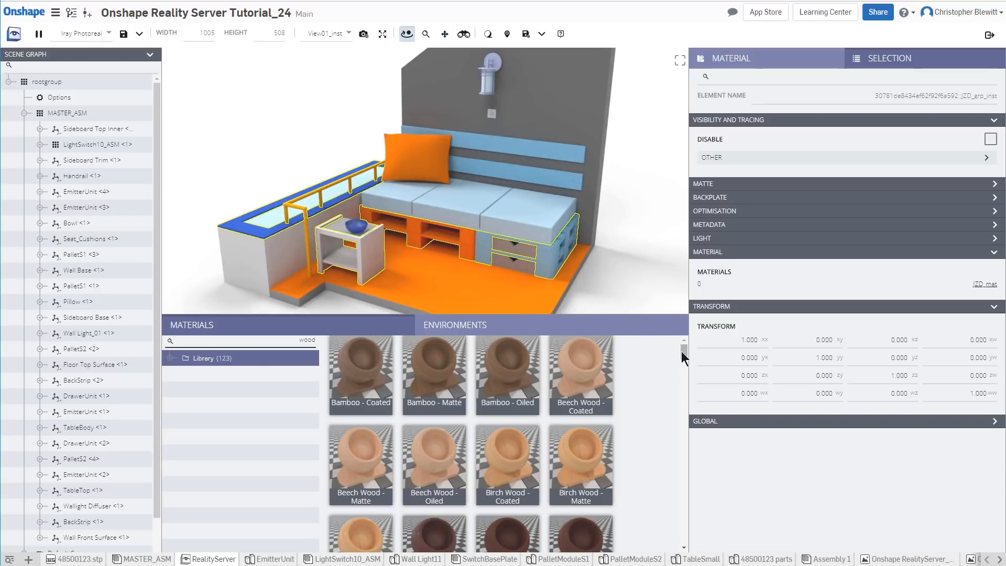
{"action": "left_click_drag", "start_coordinate": [683, 351], "coordinate": [675, 381]}
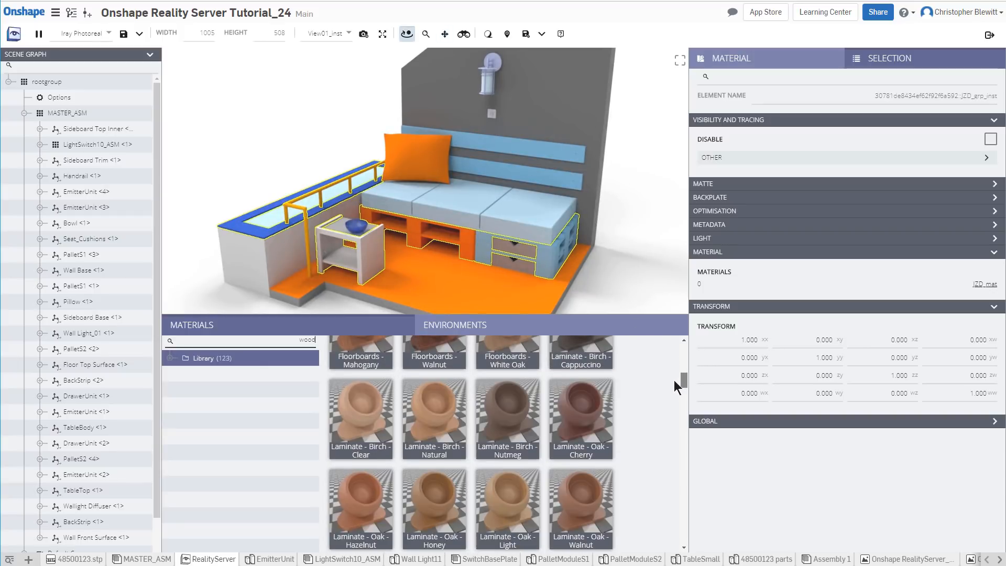
{"action": "right_click", "coordinate": [433, 410]}
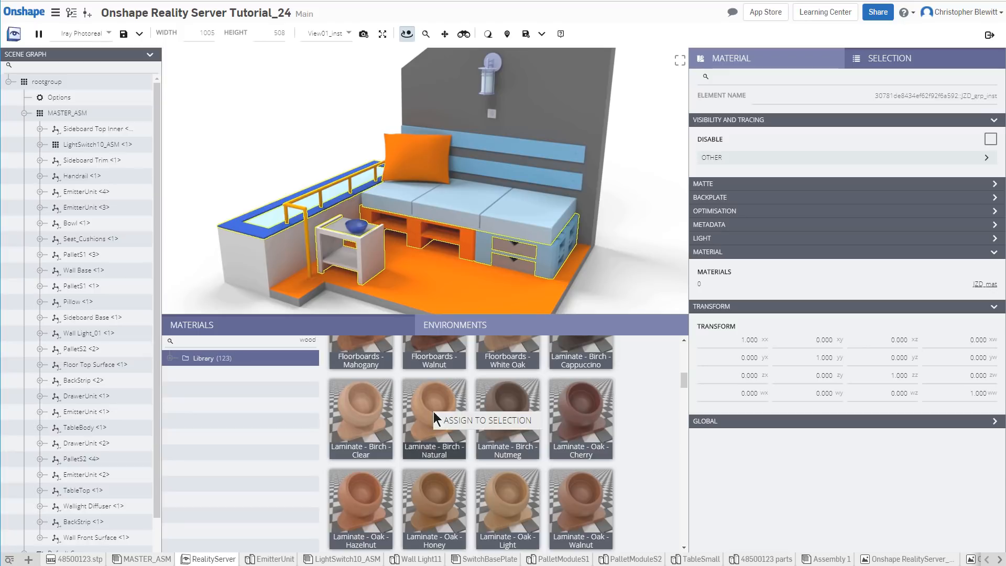
{"action": "left_click", "coordinate": [483, 420]}
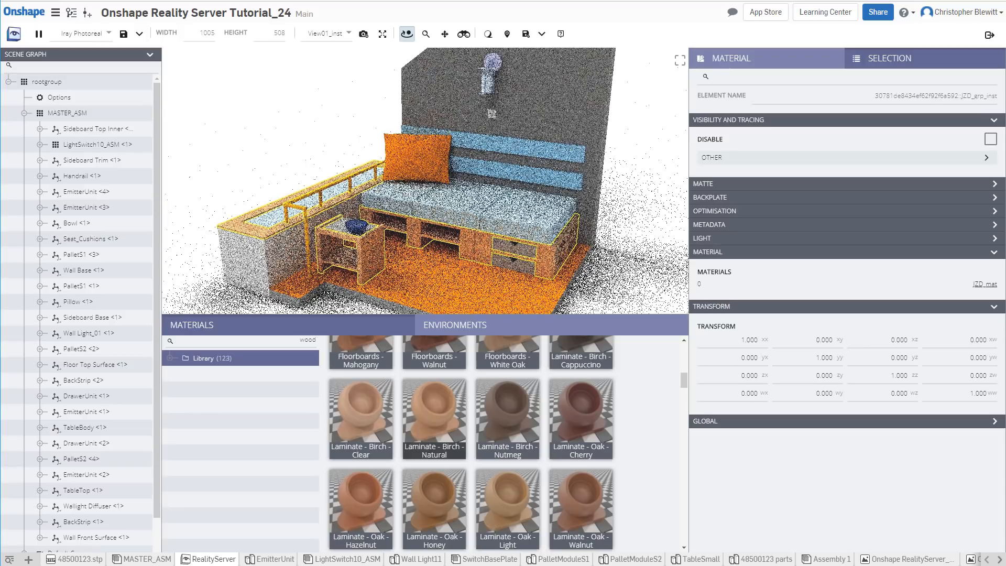
Assign the Maple - Chevron Parquet - Rustic material to the orange floor surface
{"action": "left_click", "coordinate": [440, 285]}
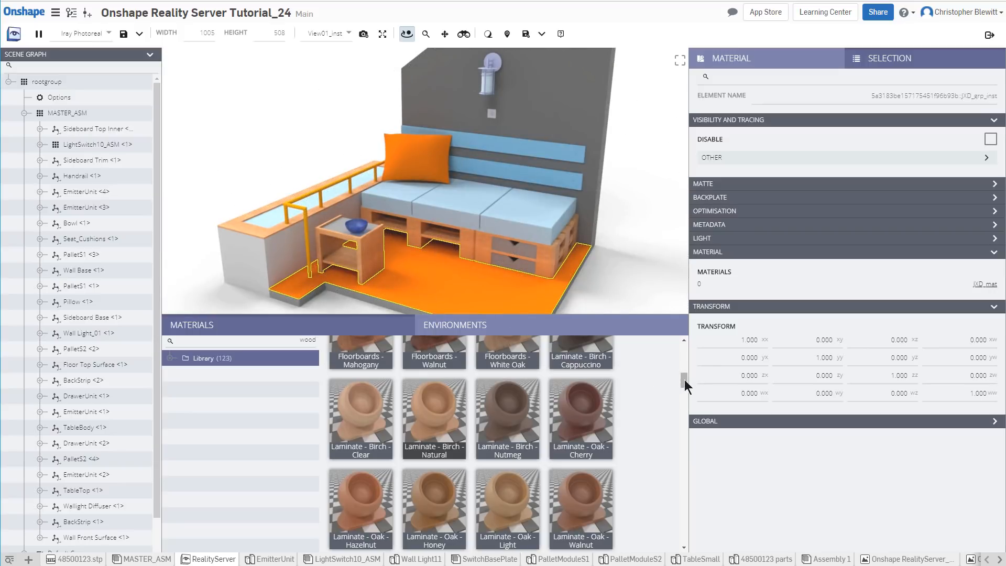
{"action": "left_click_drag", "start_coordinate": [685, 379], "coordinate": [685, 400]}
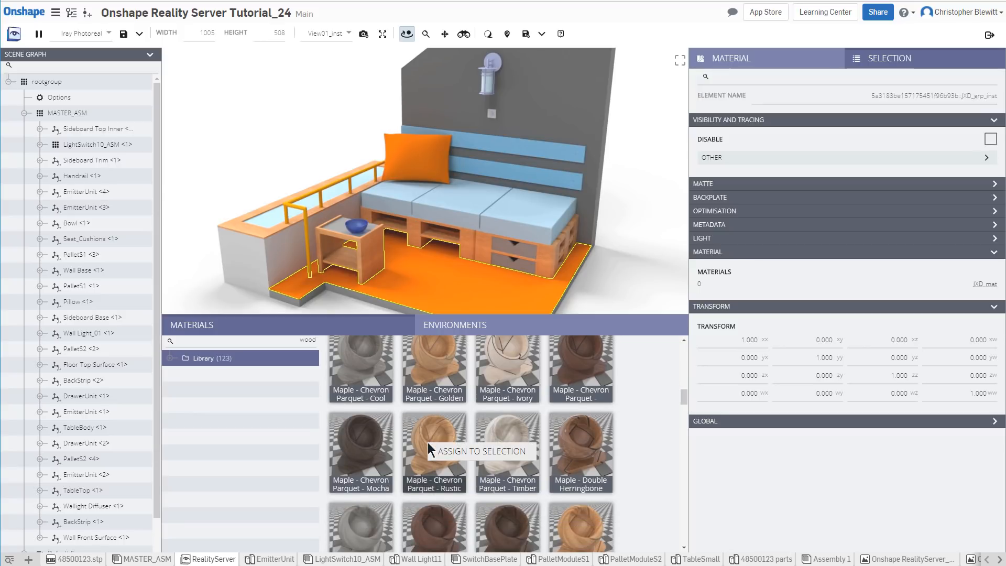
{"action": "left_click", "coordinate": [448, 450]}
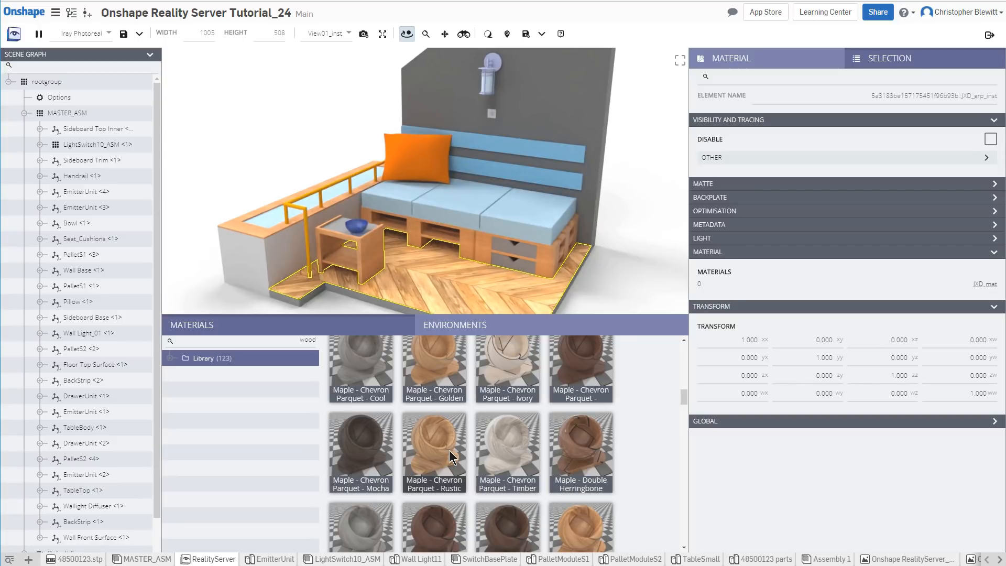
Set the floor parquet material's texture scale to 0.5 in both x and y
{"action": "left_click", "coordinate": [769, 63]}
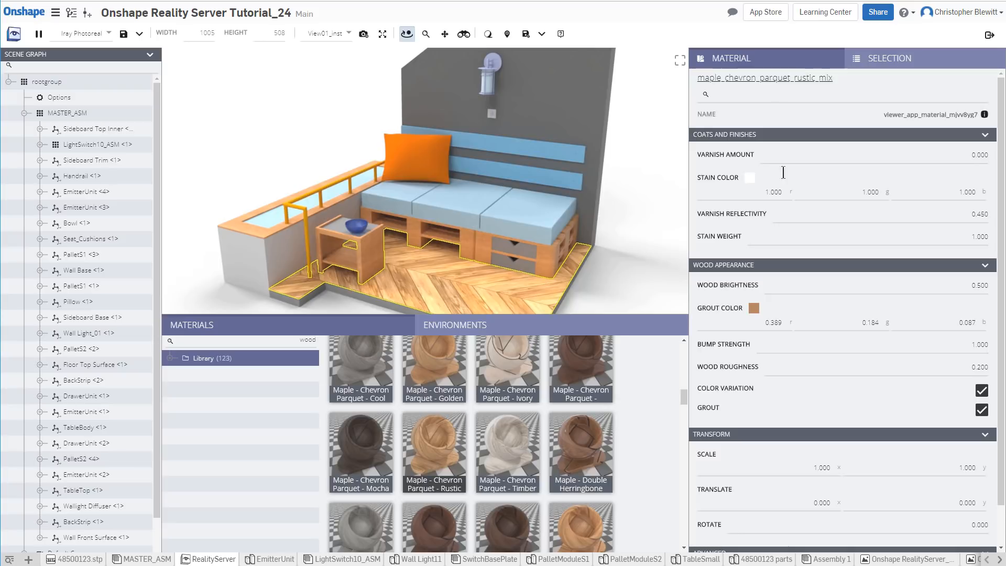
{"action": "double_click", "coordinate": [813, 466]}
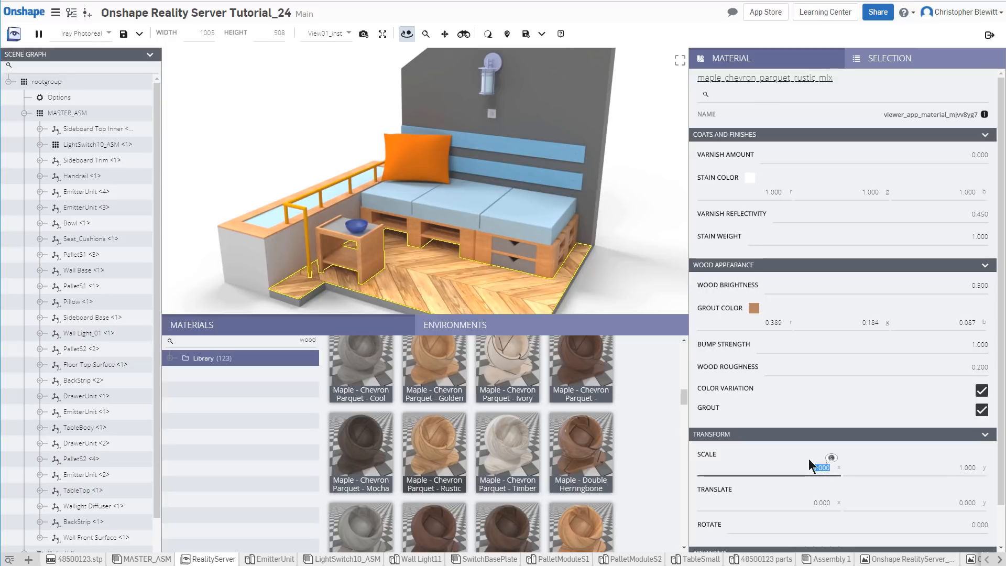
{"action": "double_click", "coordinate": [959, 468]}
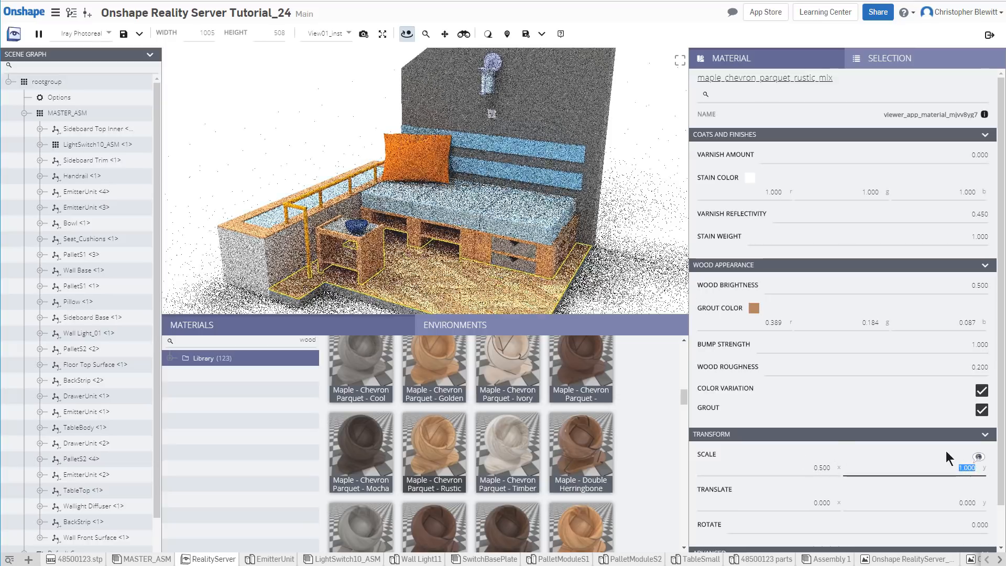
{"action": "type", "text": ".5"}
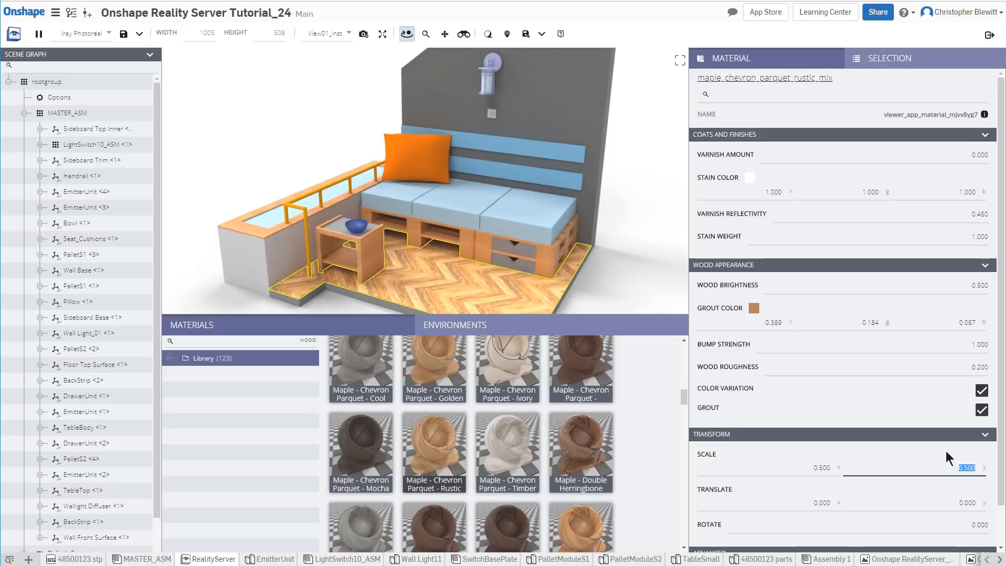
Search the material library for glass and assign Glass - Clear to the bowl
{"action": "double_click", "coordinate": [301, 339]}
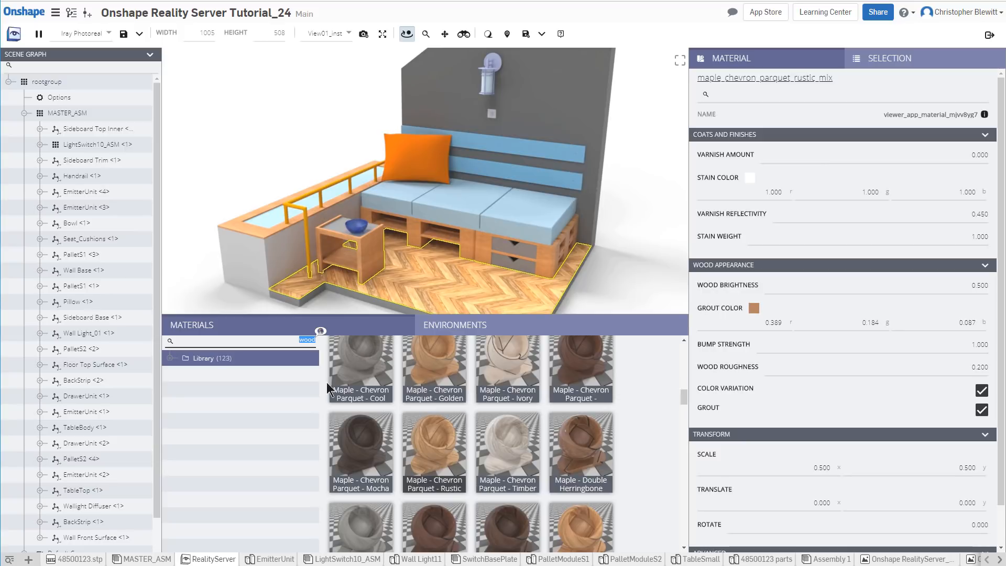
{"action": "type", "text": "glass"}
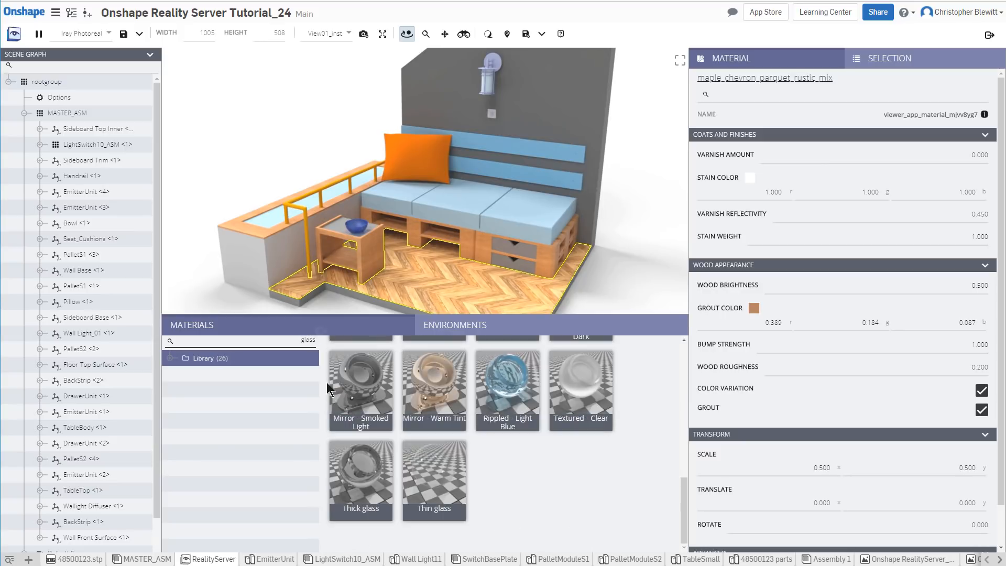
{"action": "left_click_drag", "start_coordinate": [683, 494], "coordinate": [697, 351]}
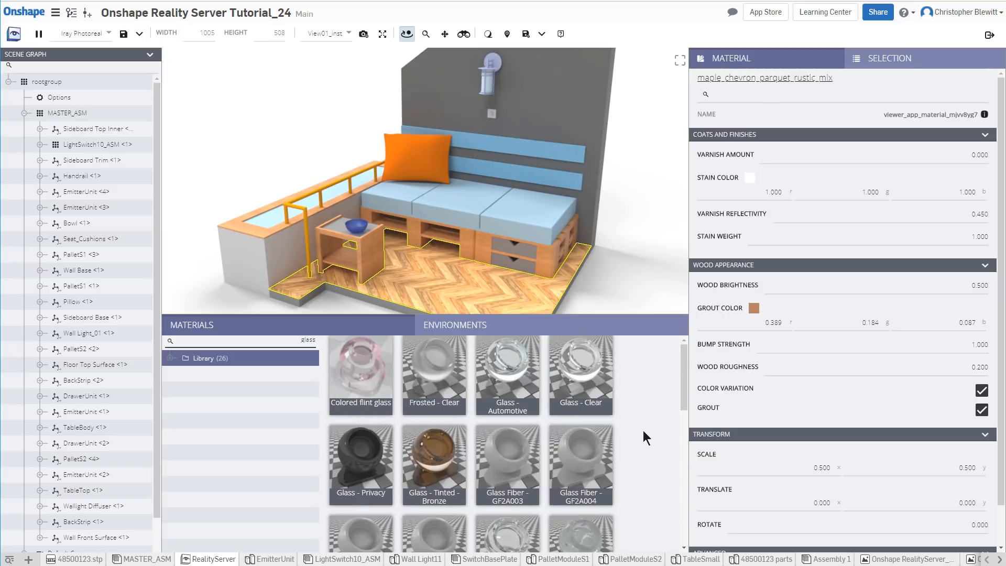
{"action": "left_click", "coordinate": [356, 232]}
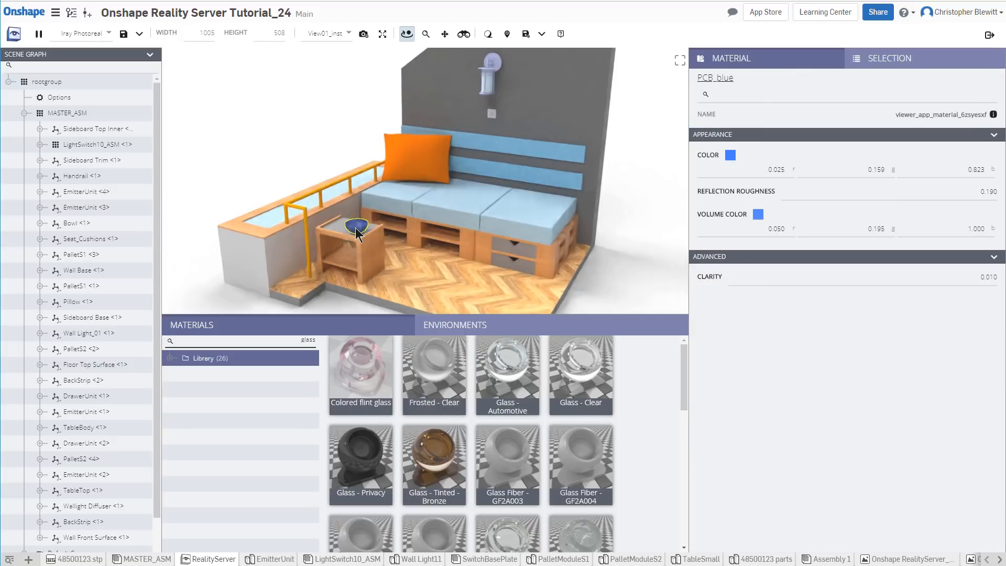
{"action": "left_click", "coordinate": [606, 376]}
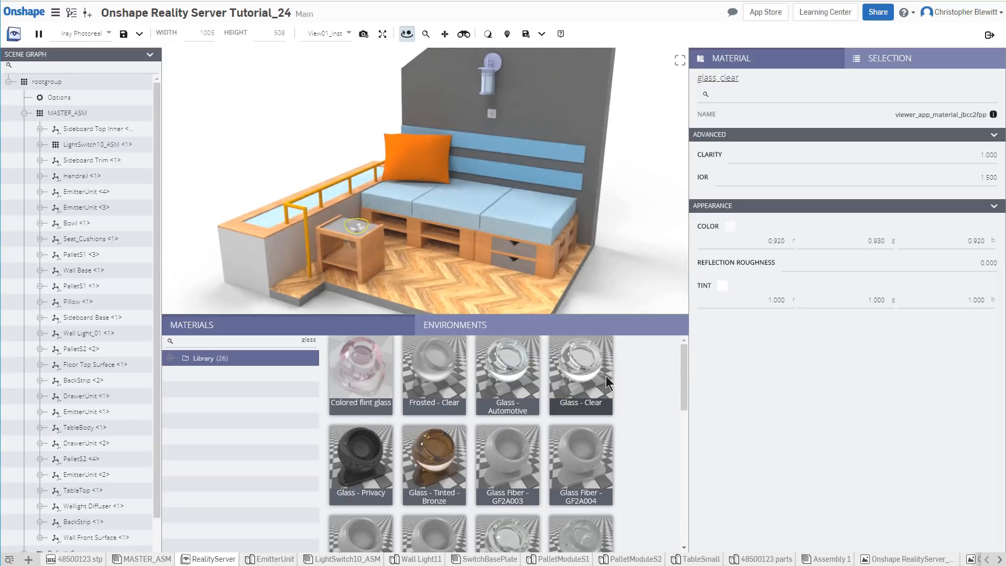
Assign the Glass - Privacy library material to the top surface of the side table
{"action": "left_click", "coordinate": [338, 235]}
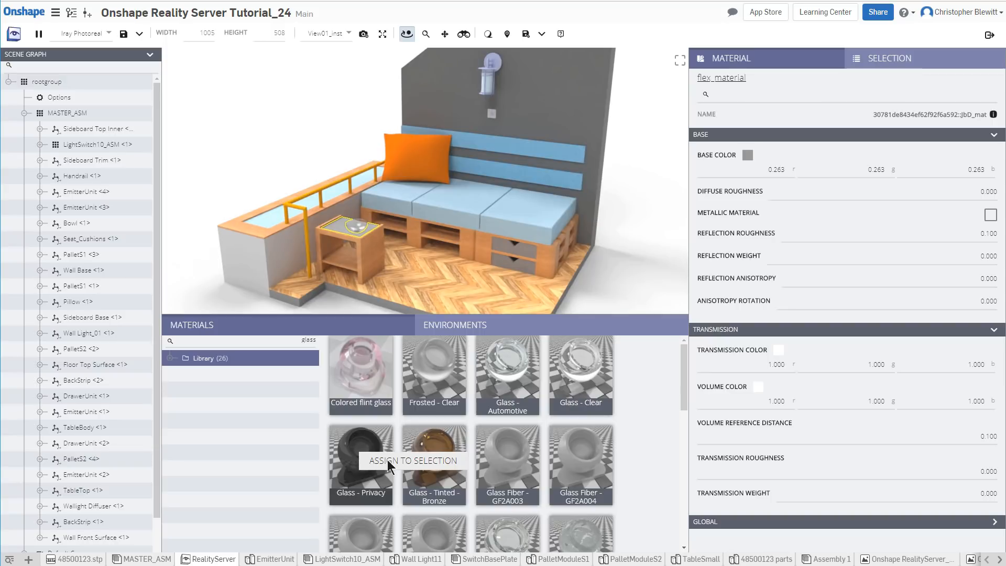
{"action": "double_click", "coordinate": [362, 461]}
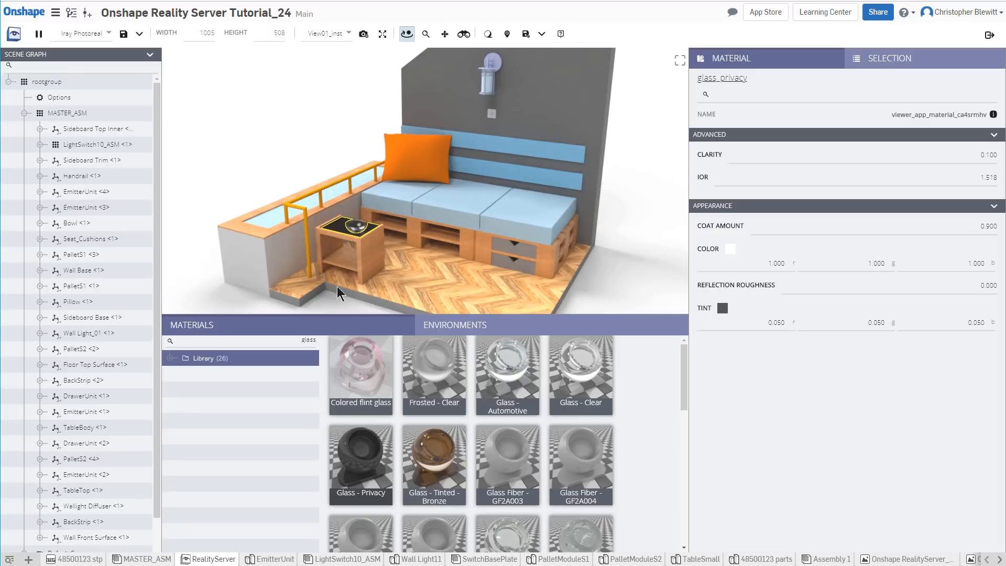
Search the library for paint and assign Paint - Metallic Gel-Coat - Red to the handrail, back wall and drawer fronts together
{"action": "left_click", "coordinate": [308, 239]}
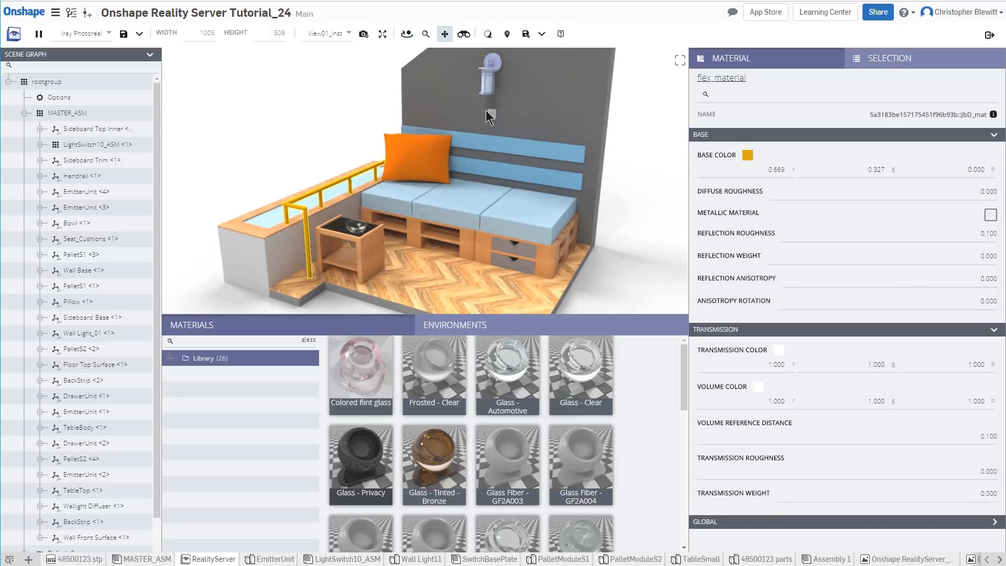
{"action": "left_click", "coordinate": [563, 110]}
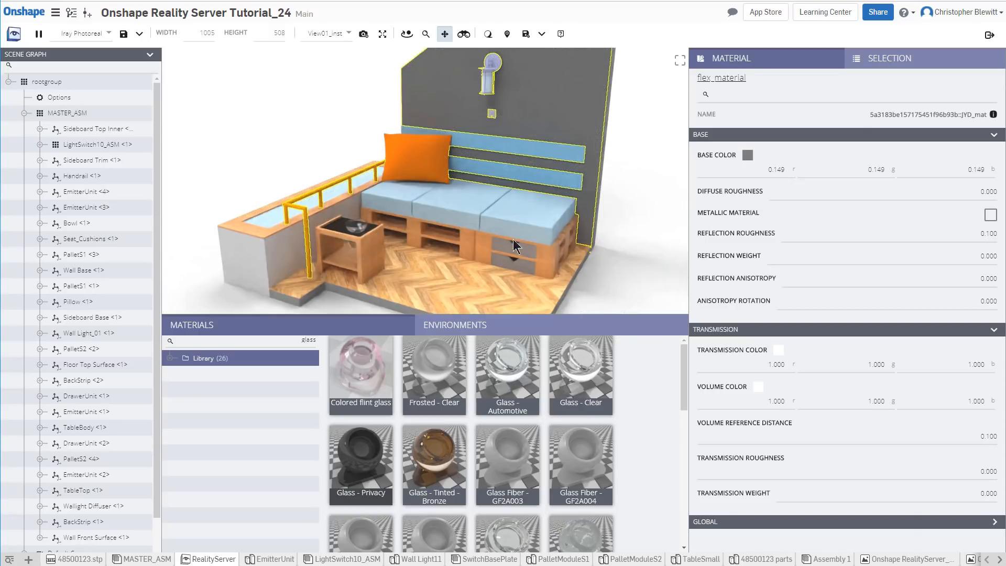
{"action": "left_click", "coordinate": [496, 244]}
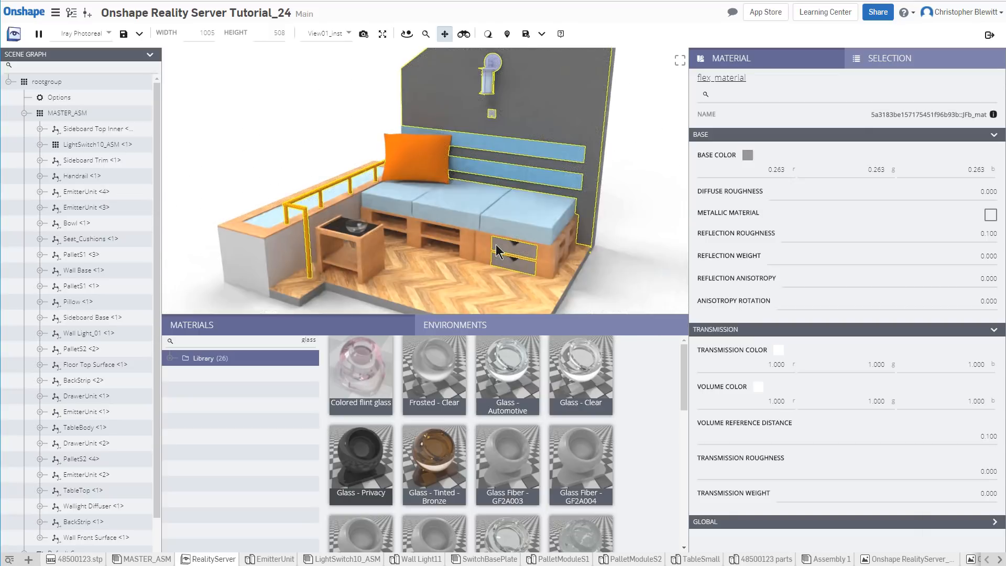
{"action": "left_click_drag", "start_coordinate": [302, 339], "coordinate": [316, 340]}
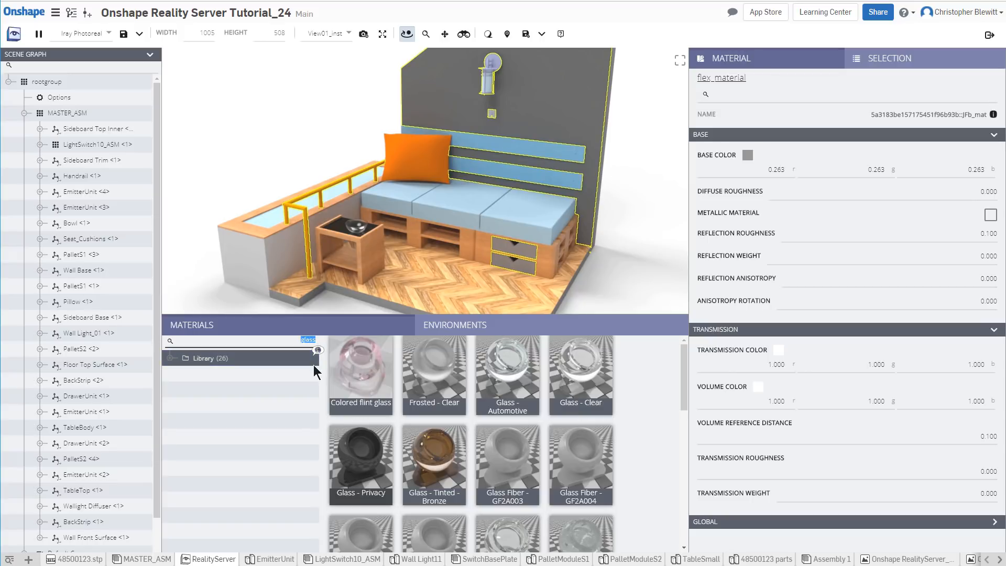
{"action": "type", "text": "paint"}
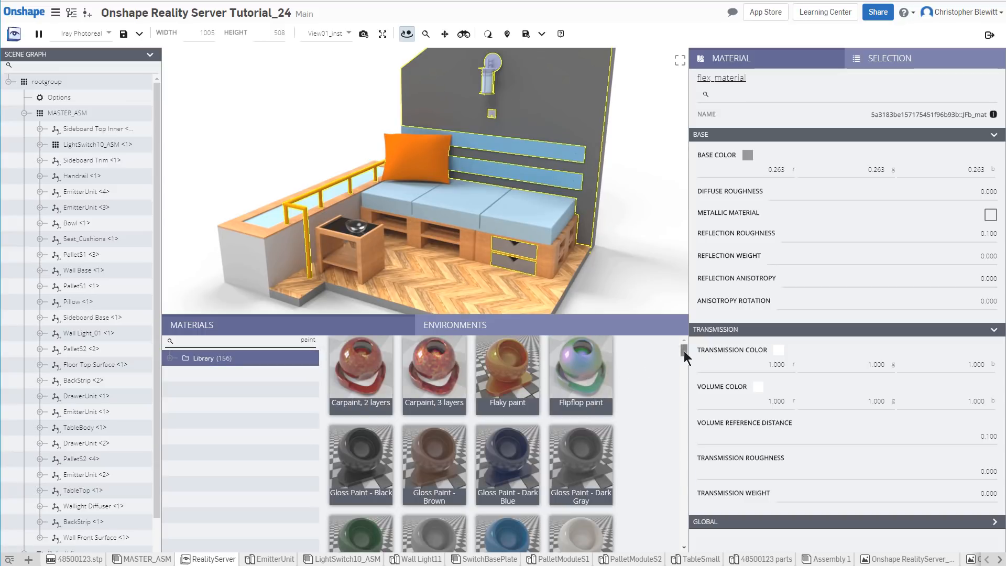
{"action": "left_click_drag", "start_coordinate": [684, 351], "coordinate": [679, 445]}
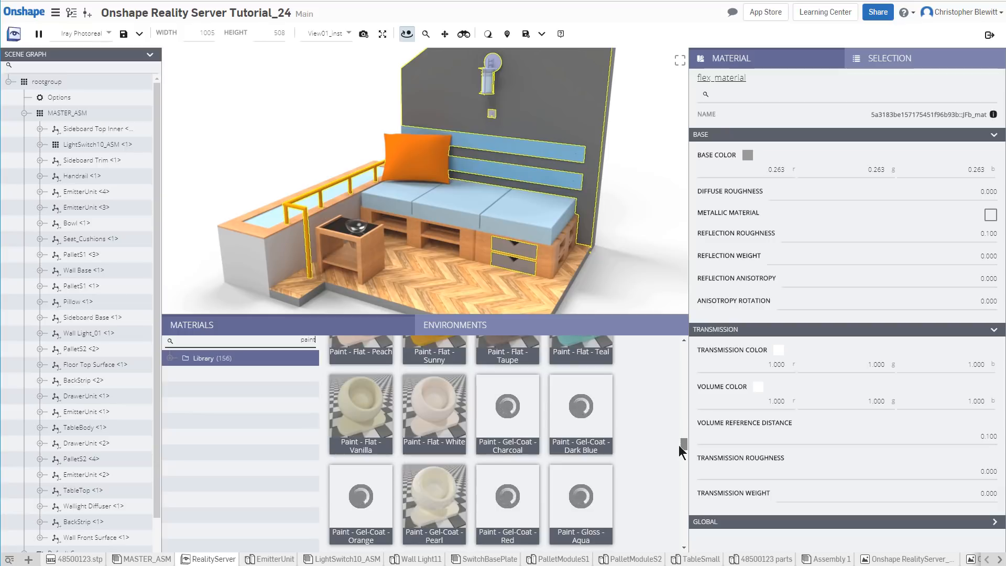
{"action": "left_click_drag", "start_coordinate": [684, 442], "coordinate": [677, 475]}
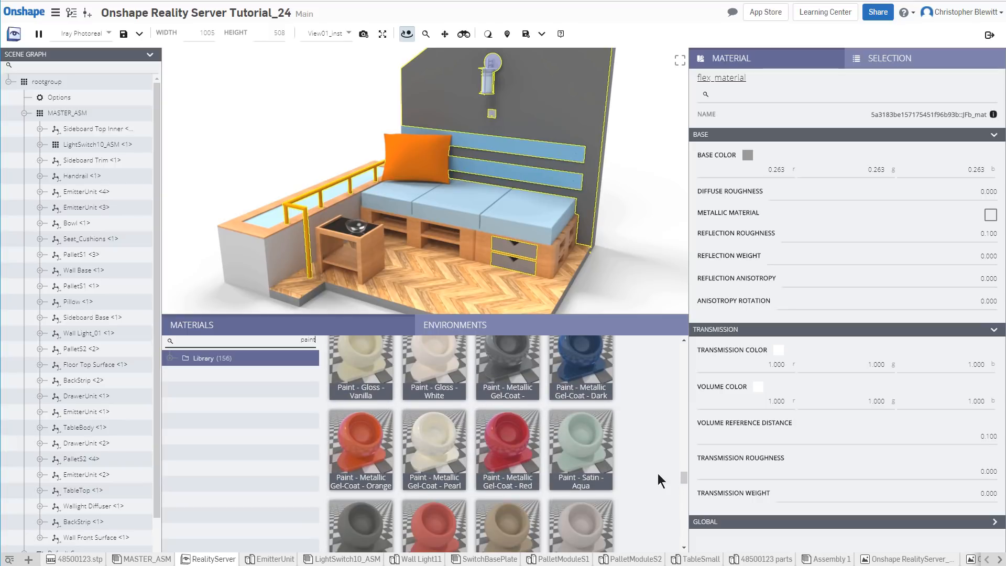
{"action": "right_click", "coordinate": [498, 442]}
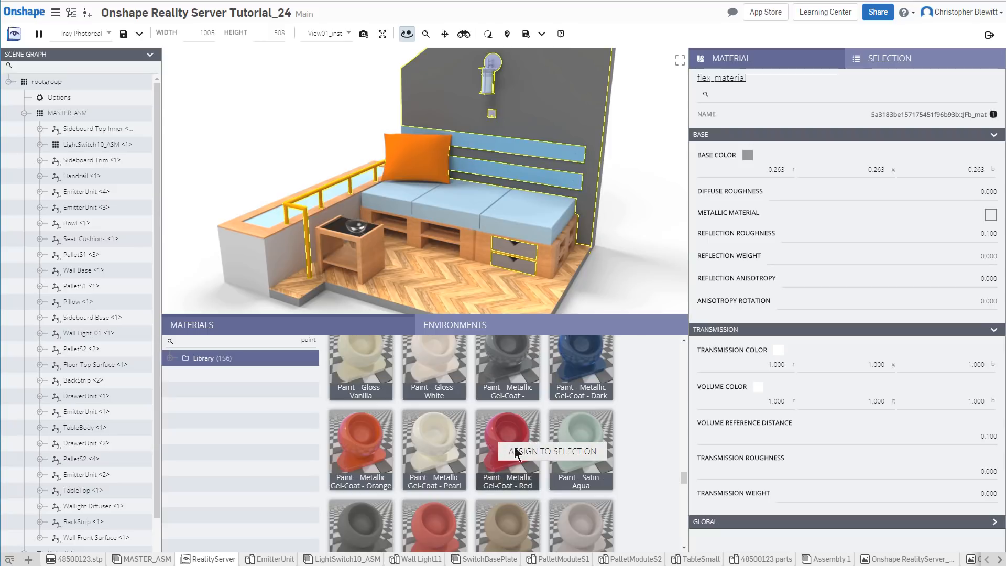
{"action": "left_click", "coordinate": [516, 449]}
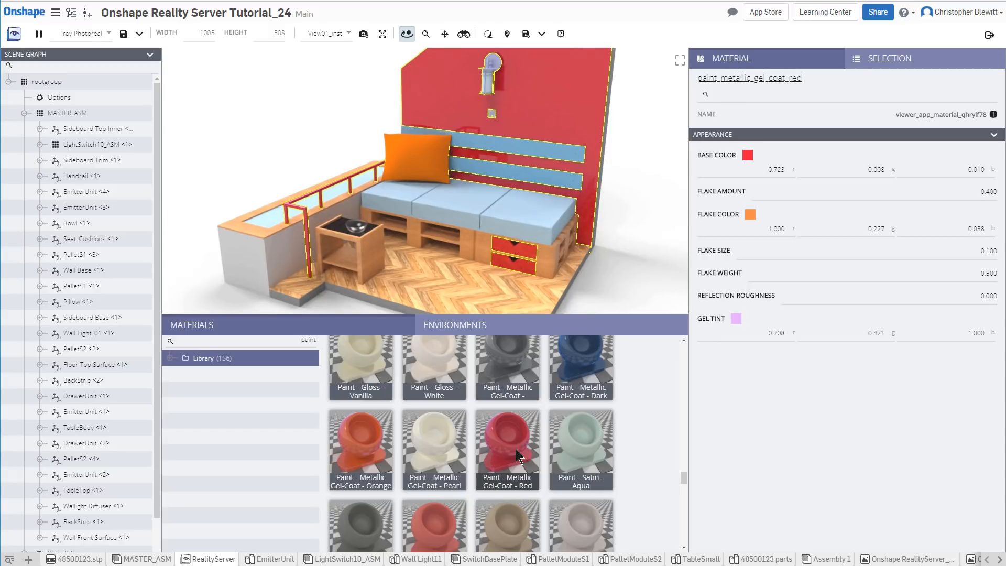
Assign the Paint - Semi Gloss - White material to the blue back strips and the sideboard base together
{"action": "left_click", "coordinate": [508, 170]}
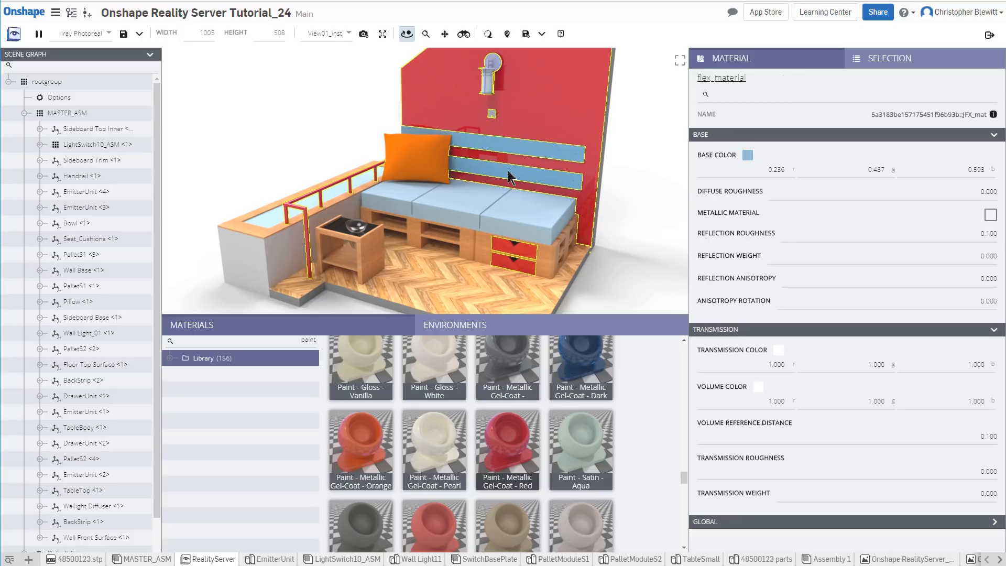
{"action": "key", "text": "p"}
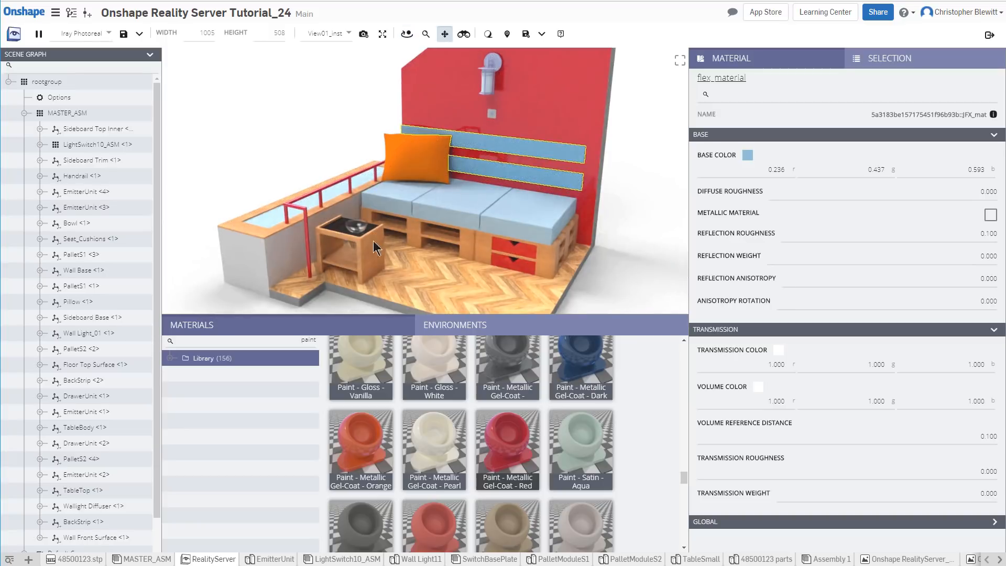
{"action": "key", "text": "o"}
{"action": "left_click", "coordinate": [257, 259]}
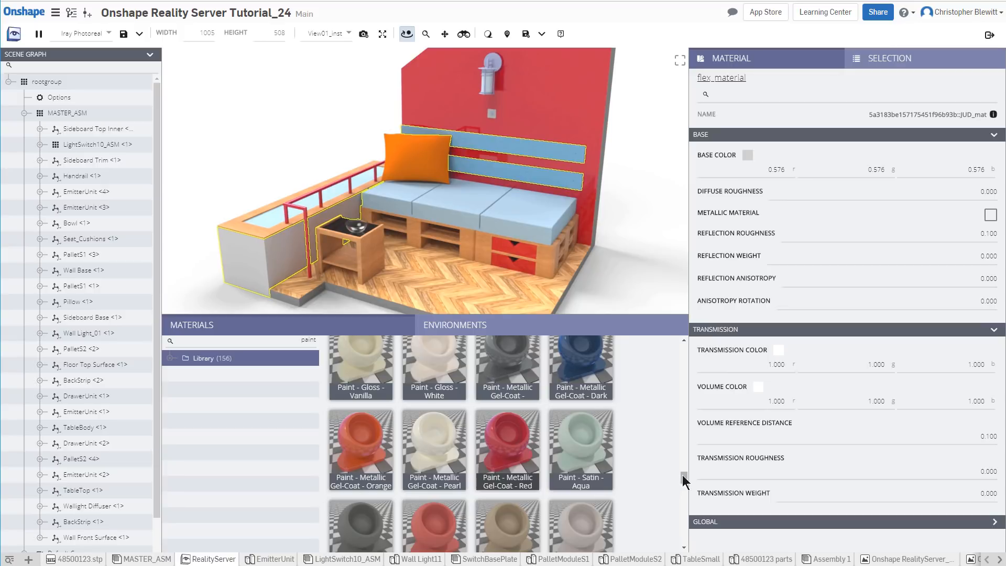
{"action": "left_click_drag", "start_coordinate": [682, 475], "coordinate": [679, 526]}
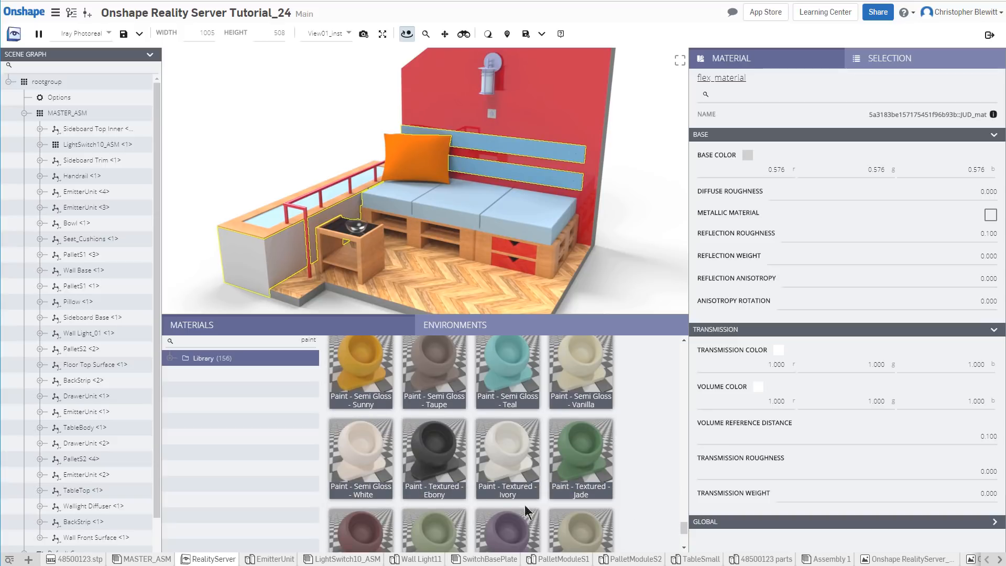
{"action": "left_click", "coordinate": [374, 462]}
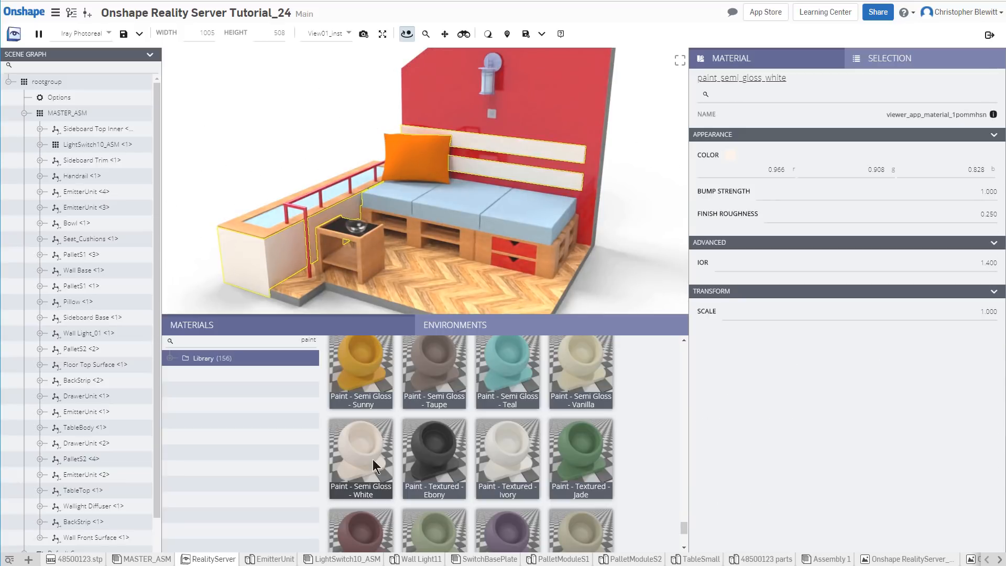
Search the library for metal and assign Metal - Brushed to the wall light and the light switch together
{"action": "left_click", "coordinate": [495, 58]}
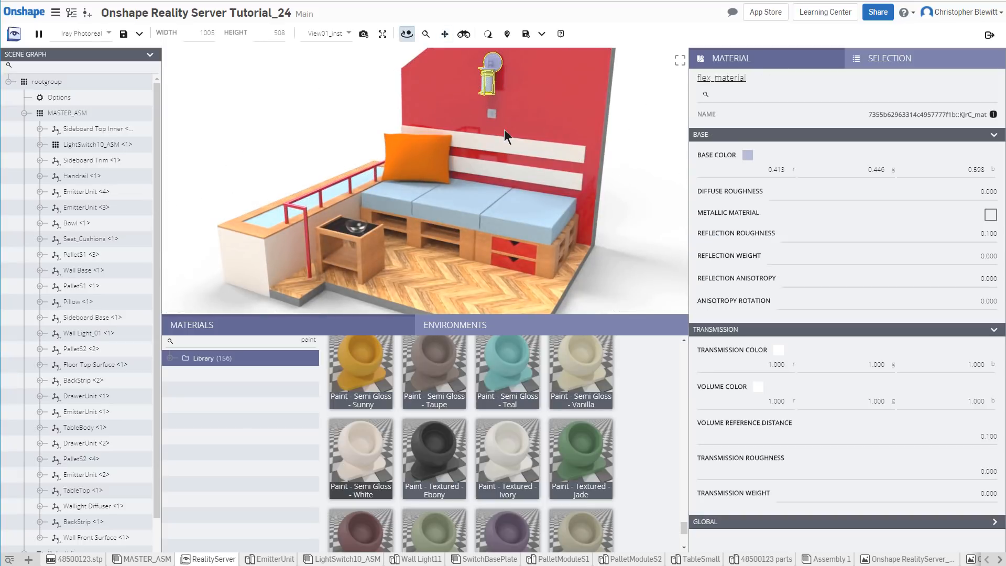
{"action": "left_click", "coordinate": [491, 113]}
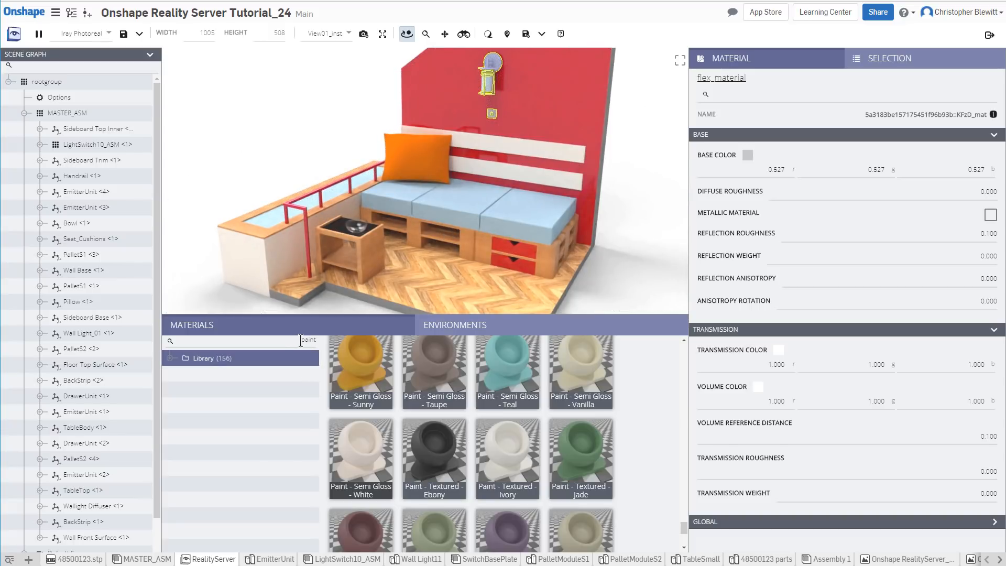
{"action": "left_click_drag", "start_coordinate": [299, 341], "coordinate": [314, 340]}
{"action": "type", "text": "metal"}
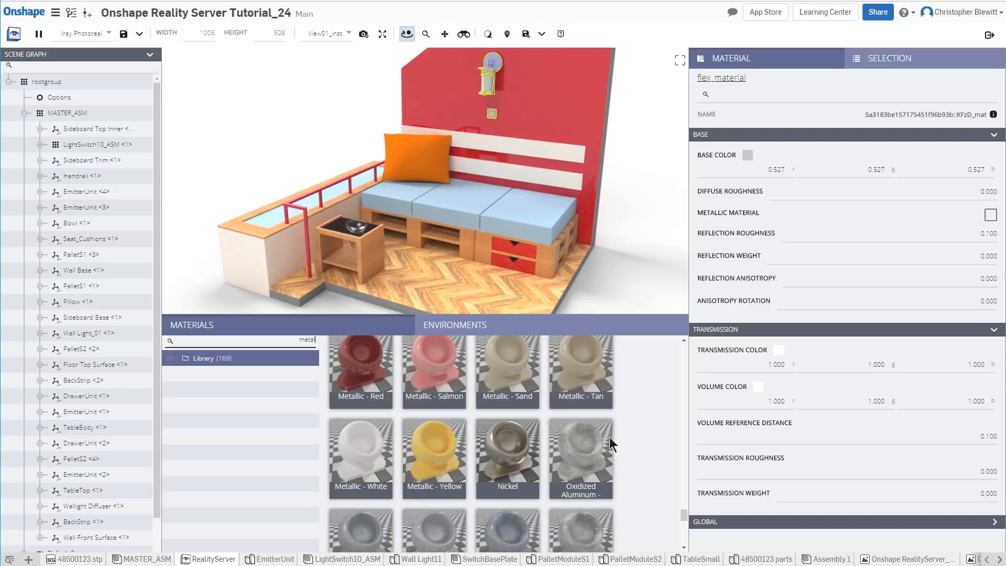
{"action": "left_click_drag", "start_coordinate": [686, 516], "coordinate": [685, 346]}
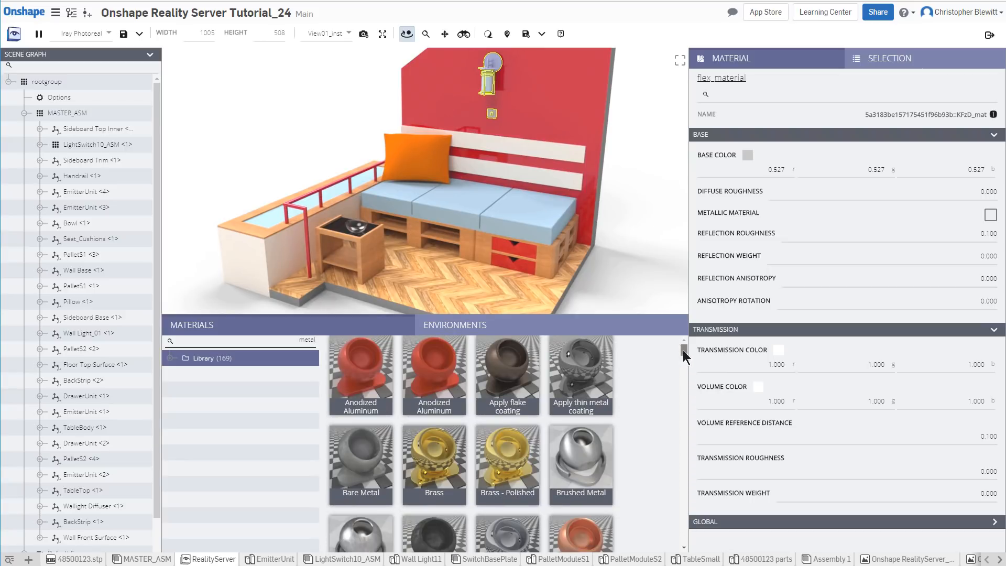
{"action": "left_click_drag", "start_coordinate": [683, 350], "coordinate": [685, 385]}
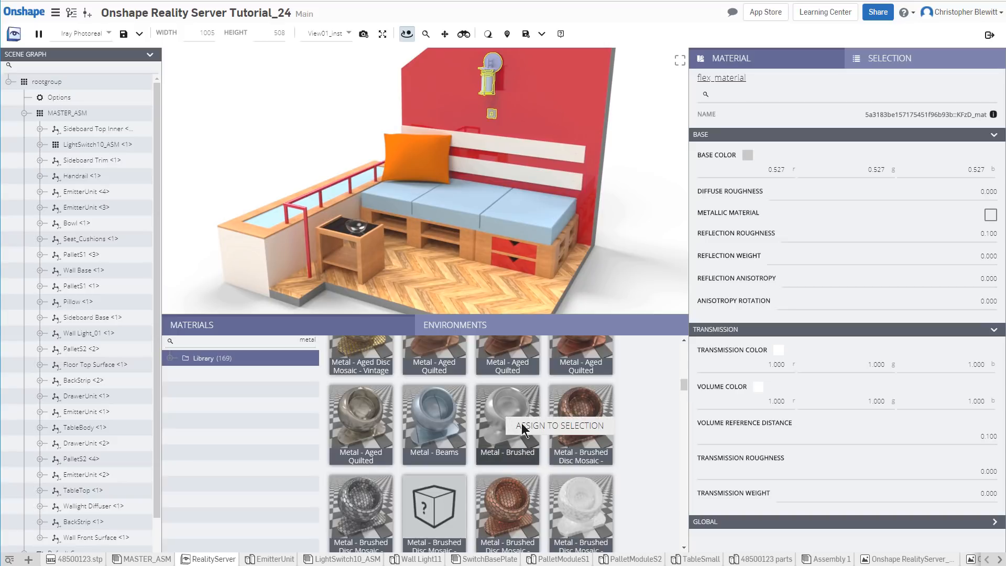
{"action": "left_click", "coordinate": [524, 431]}
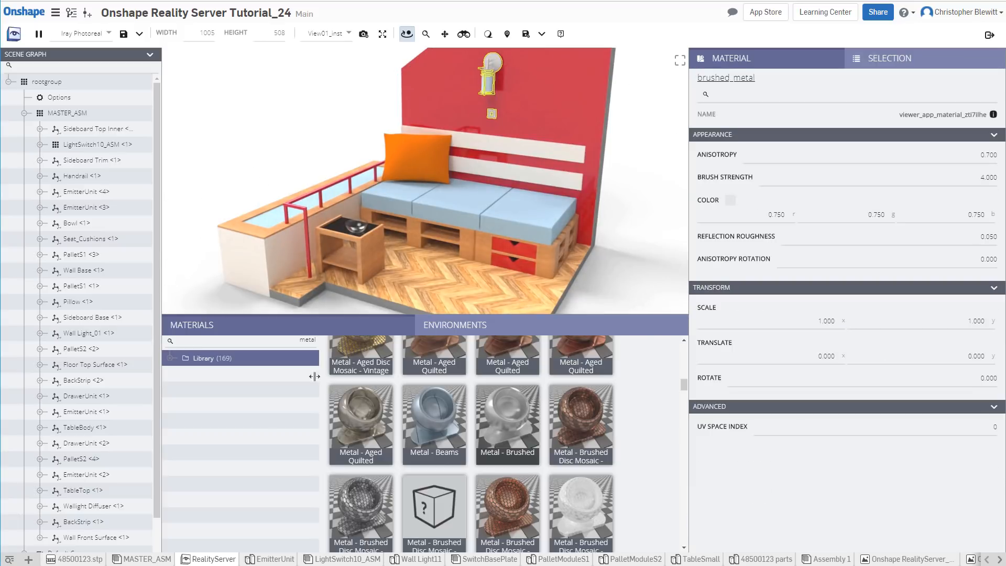
Search the material library for fabric and assign Denim - Dark Blue to the seat cushions
{"action": "left_click", "coordinate": [311, 341]}
{"action": "key", "text": "BackSpace"}
{"action": "key", "text": "BackSpace"}
{"action": "key", "text": "BackSpace"}
{"action": "key", "text": "BackSpace"}
{"action": "key", "text": "BackSpace"}
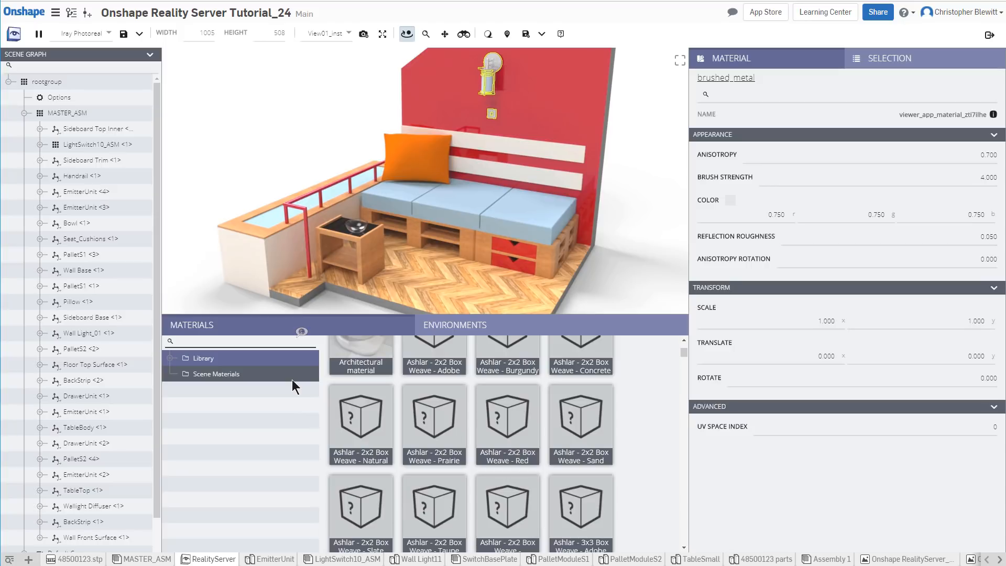
{"action": "type", "text": "fabric"}
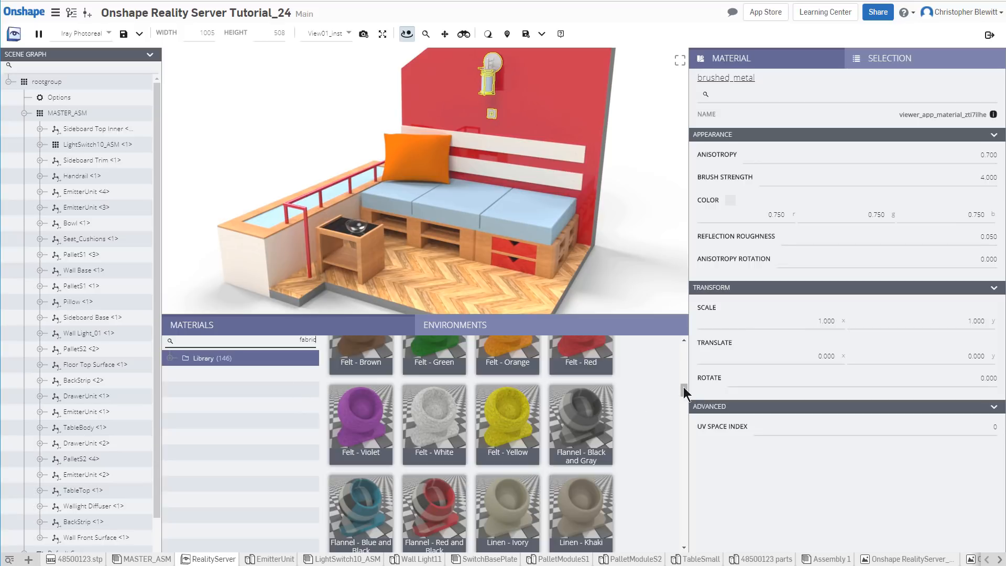
{"action": "left_click_drag", "start_coordinate": [684, 388], "coordinate": [686, 341]}
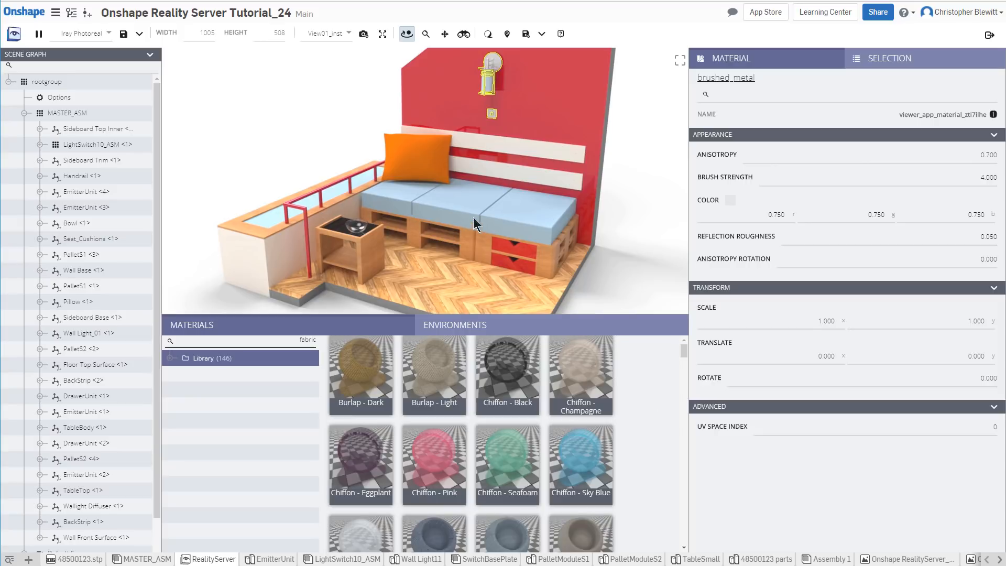
{"action": "left_click", "coordinate": [511, 211]}
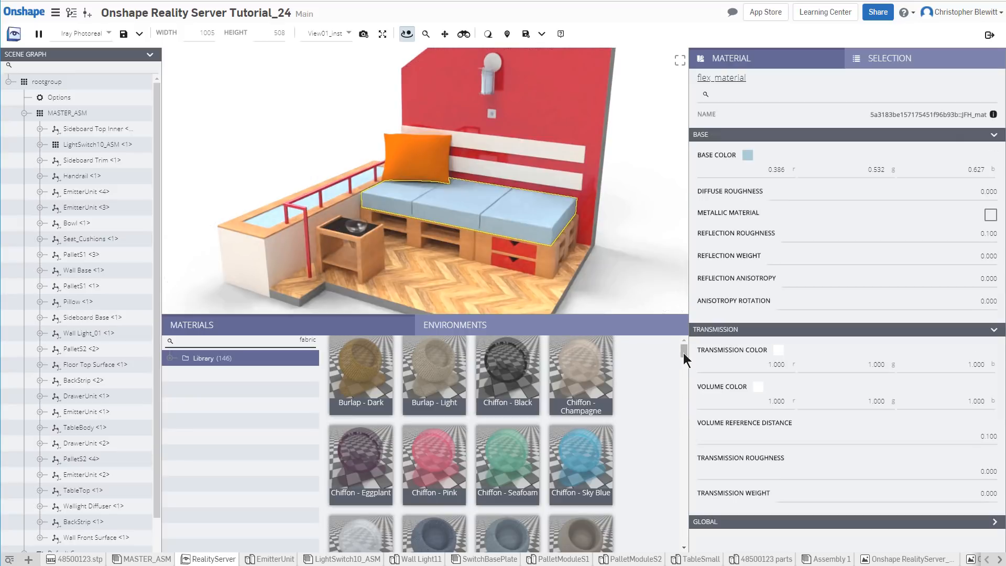
{"action": "left_click_drag", "start_coordinate": [684, 353], "coordinate": [684, 360]}
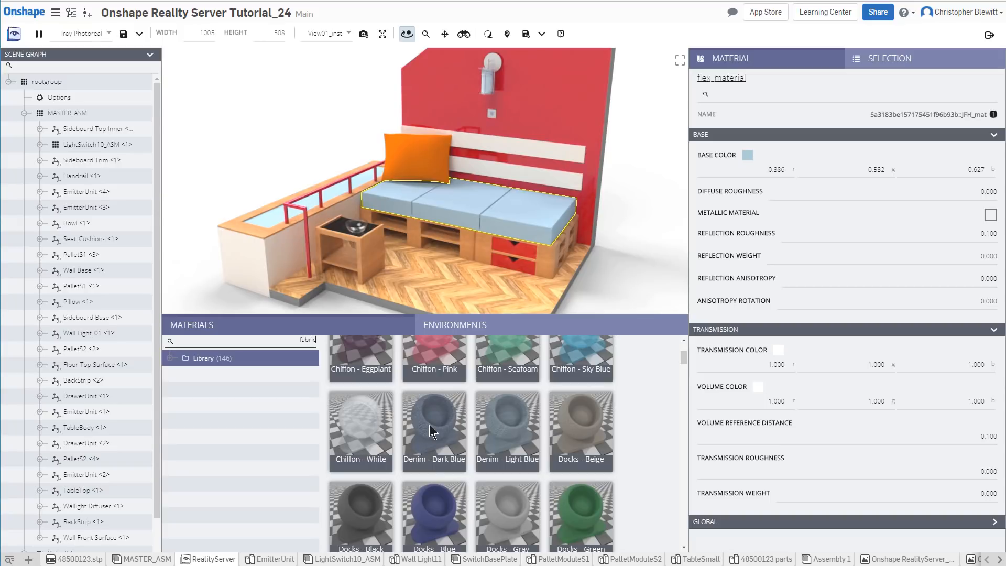
{"action": "mouse_move", "coordinate": [429, 424]}
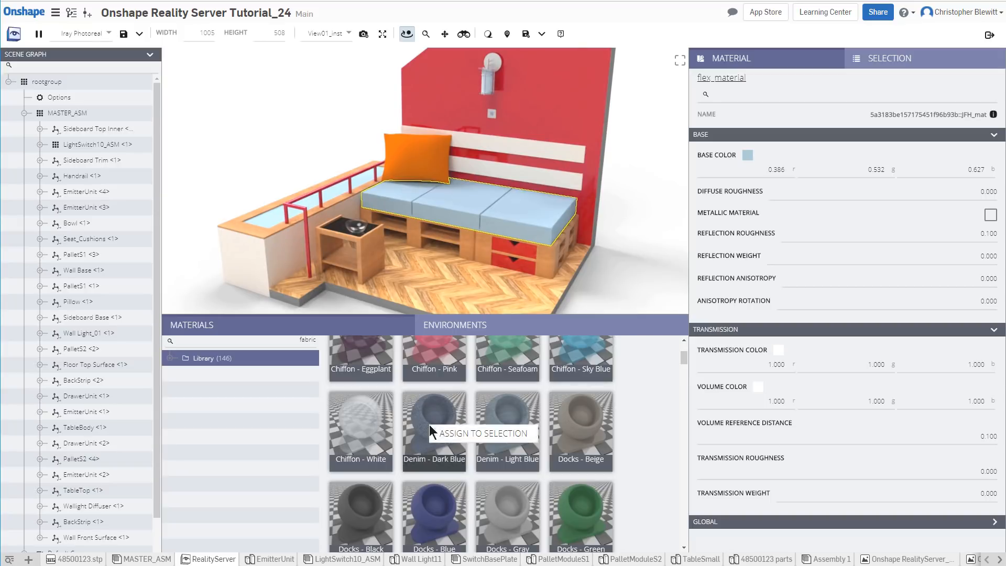
{"action": "left_click", "coordinate": [464, 435]}
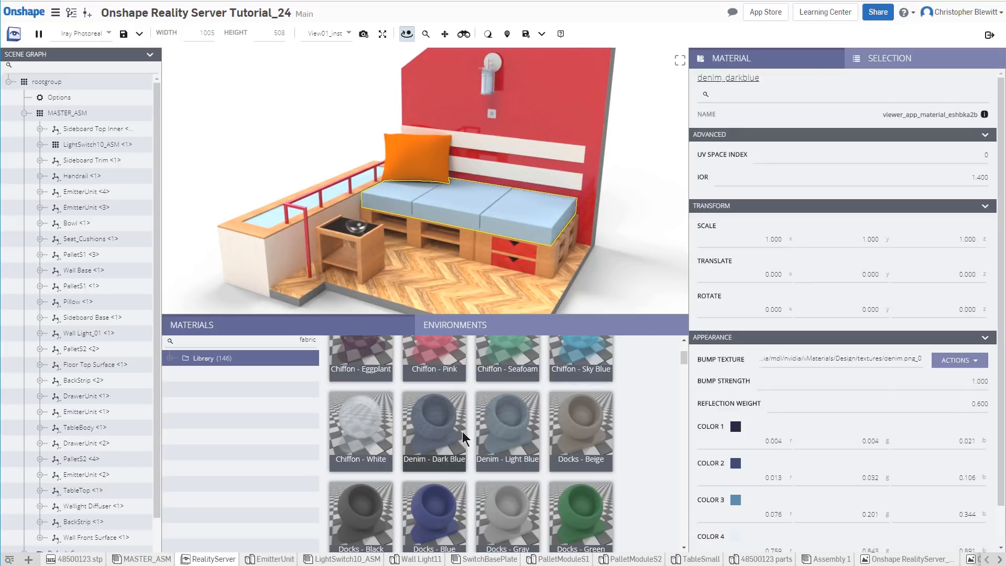
Assign the Flannel - Red and Black fabric material to the orange pillow
{"action": "left_click", "coordinate": [423, 157]}
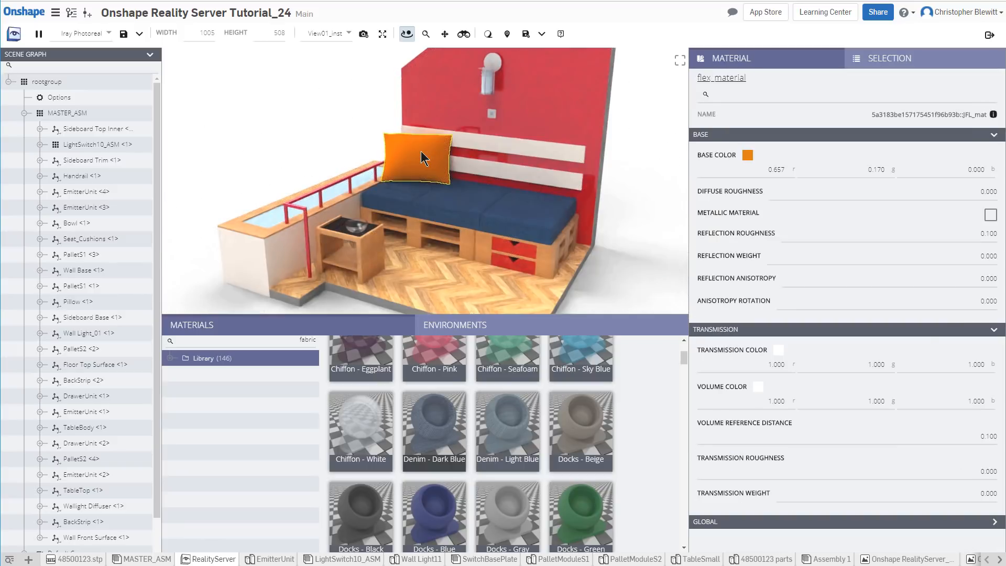
{"action": "left_click_drag", "start_coordinate": [682, 357], "coordinate": [684, 391]}
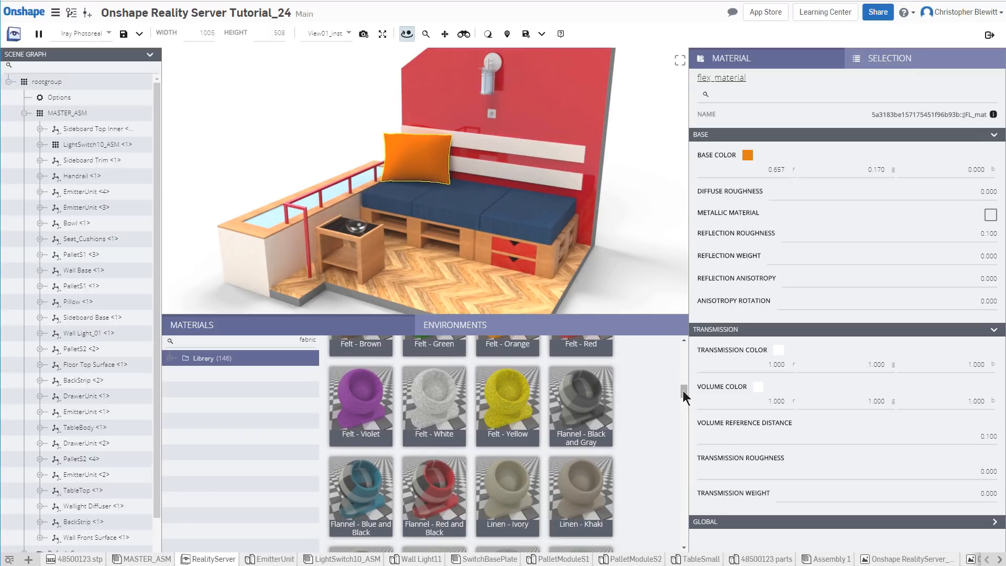
{"action": "left_click", "coordinate": [449, 500]}
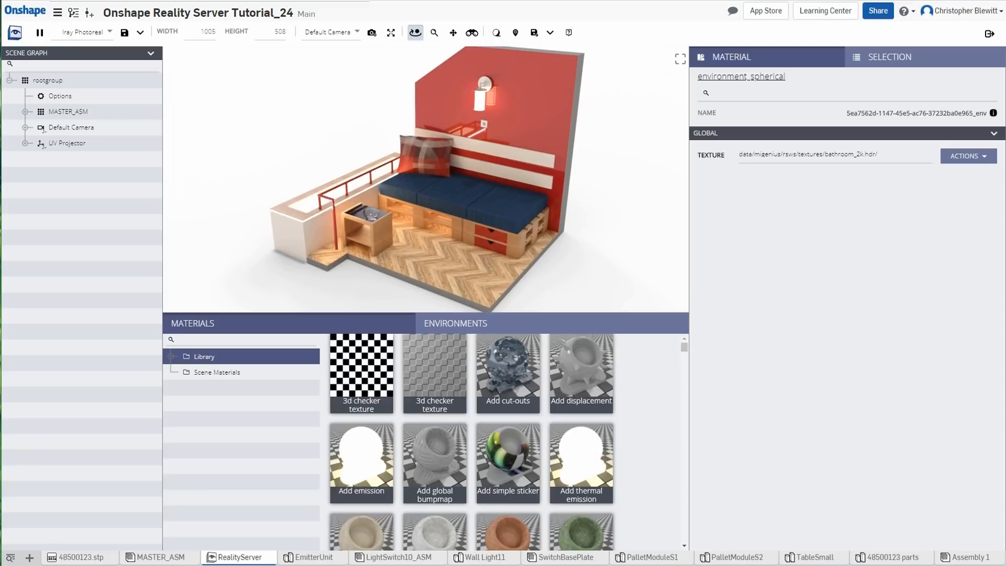
Apply the 3d checker texture to the glass privacy material of the side table's top
{"action": "scroll", "coordinate": [535, 203], "scroll_direction": "down", "scroll_amount": 5}
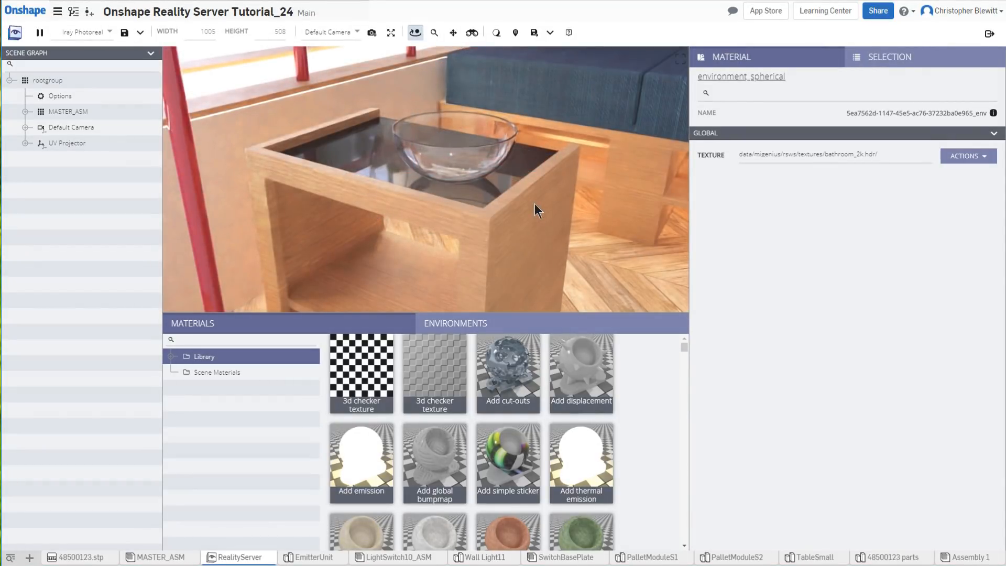
{"action": "left_click", "coordinate": [593, 256]}
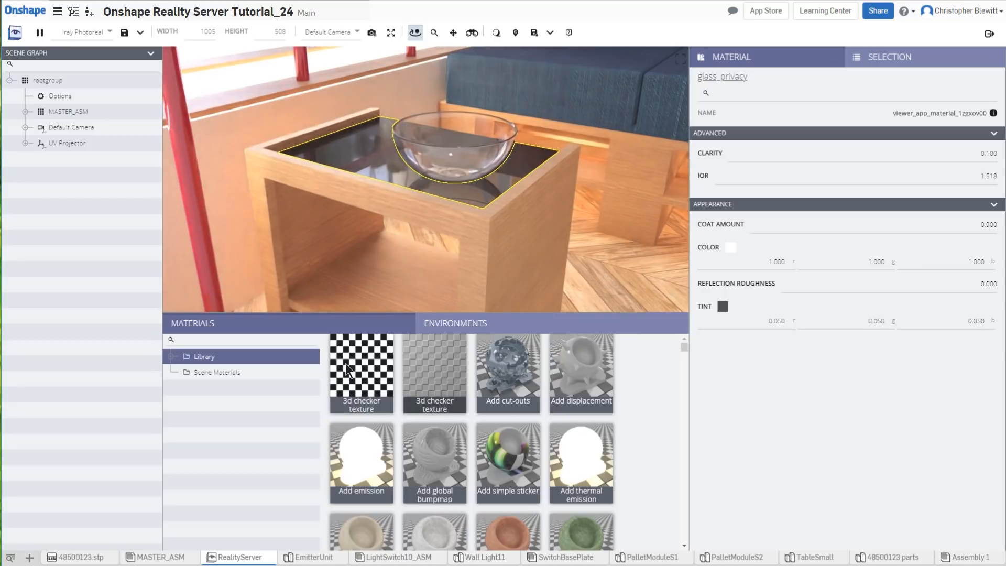
{"action": "left_click_drag", "start_coordinate": [357, 365], "coordinate": [758, 223]}
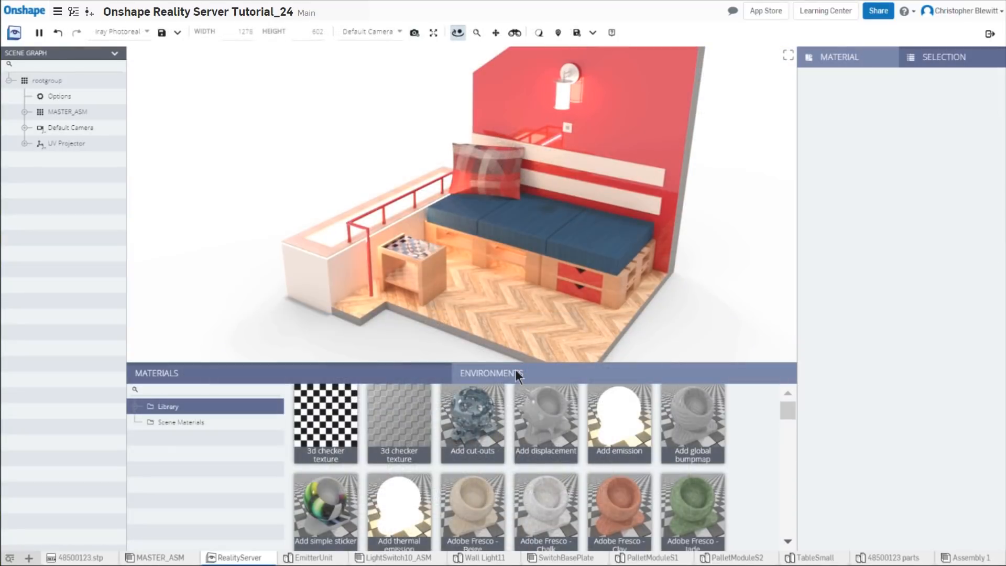
Browse the environment library and apply the Preetham environment from Daylight (Physically Correct) to the scene
{"action": "left_click", "coordinate": [518, 373]}
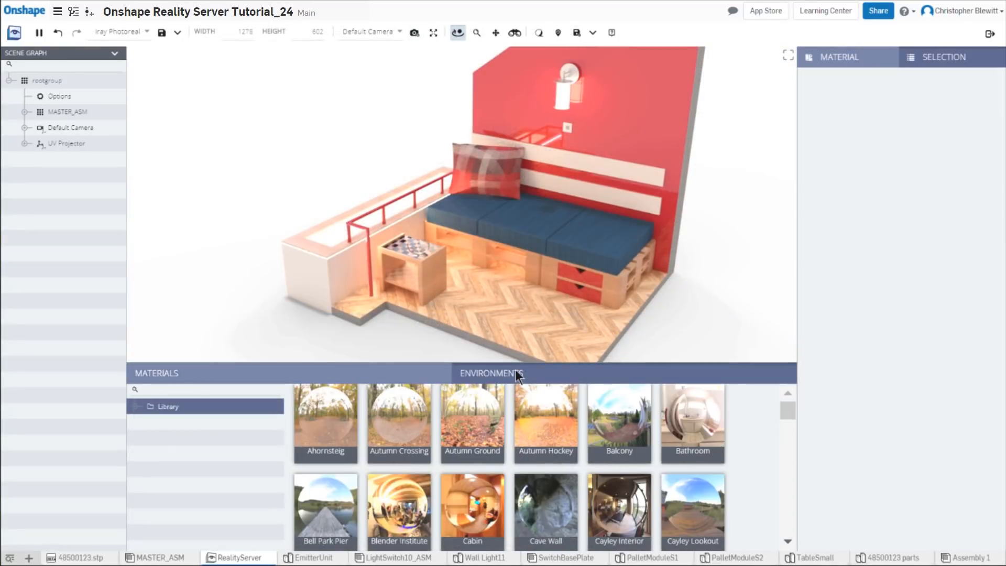
{"action": "left_click_drag", "start_coordinate": [787, 409], "coordinate": [780, 510]}
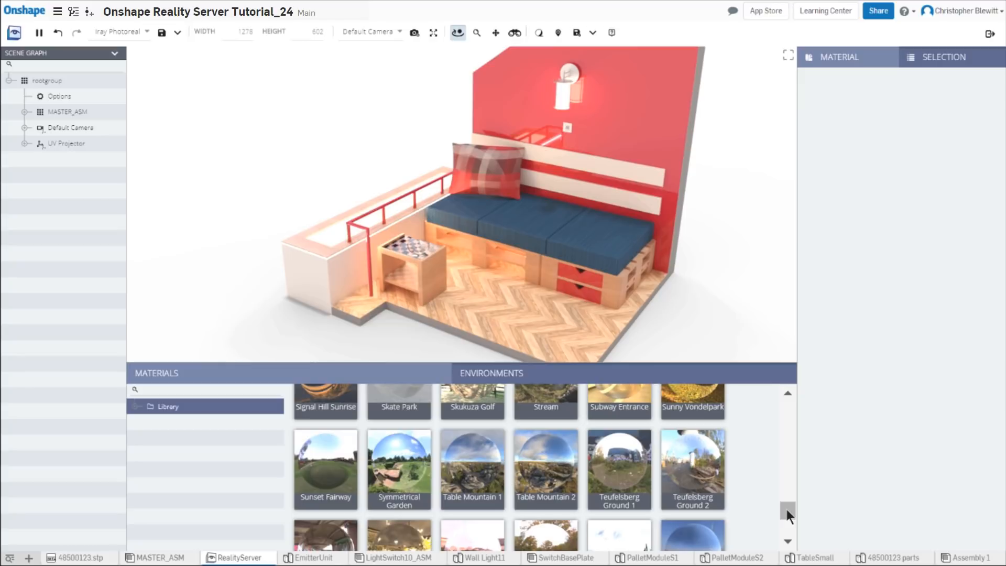
{"action": "left_click", "coordinate": [136, 407]}
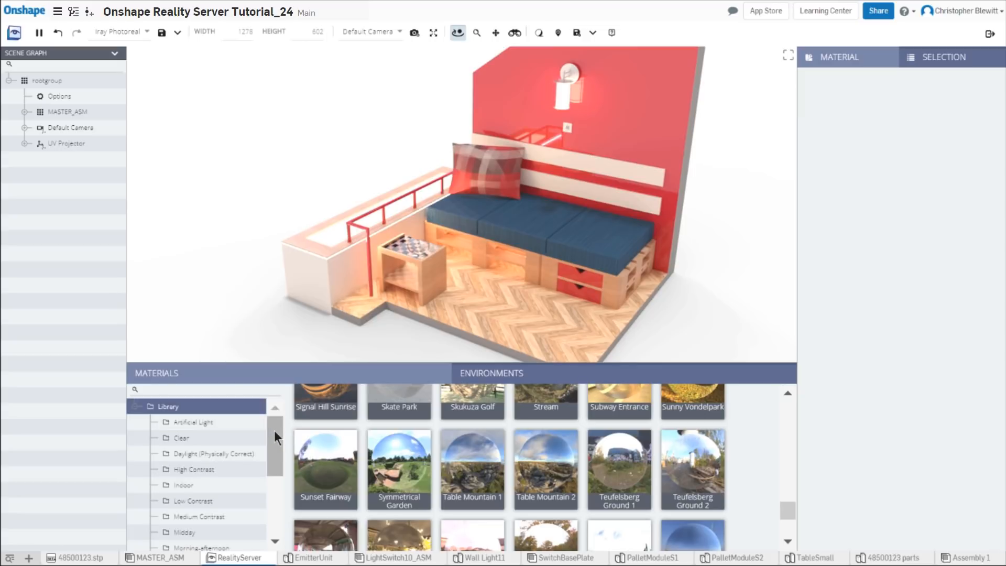
{"action": "left_click", "coordinate": [218, 452]}
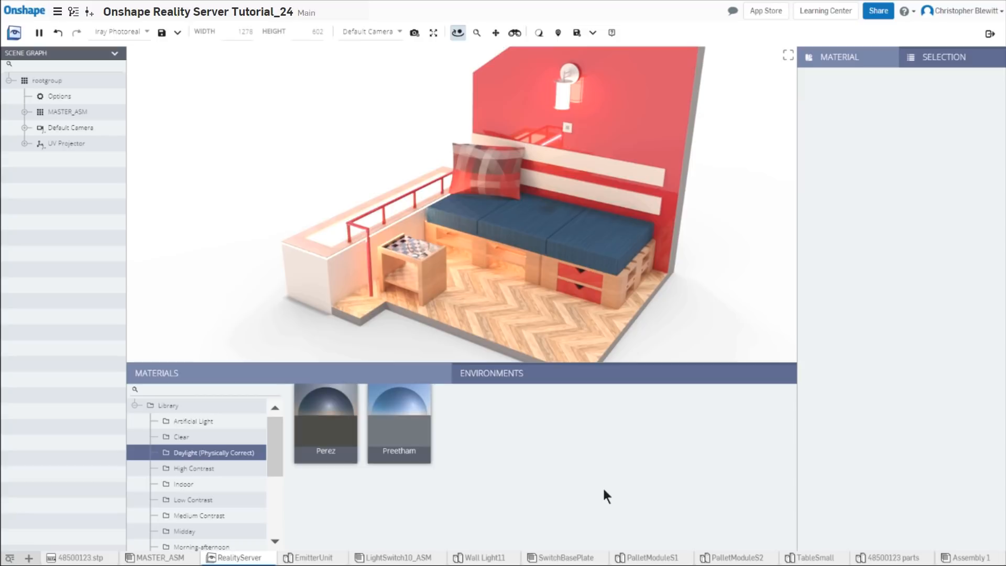
{"action": "left_click_drag", "start_coordinate": [399, 405], "coordinate": [241, 144]}
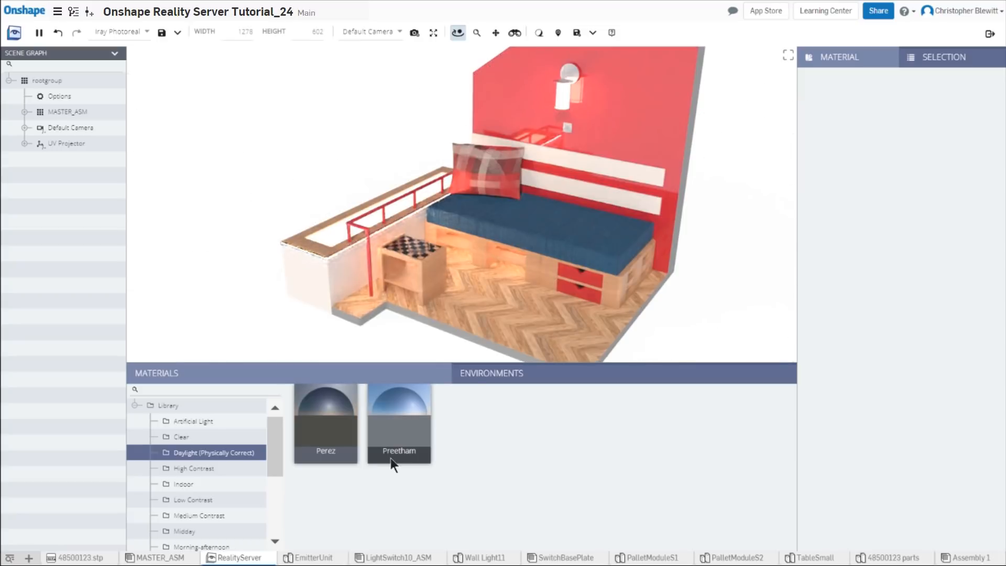
Set the daylight's time of day to 9:35 in the location and time settings
{"action": "left_click", "coordinate": [558, 33]}
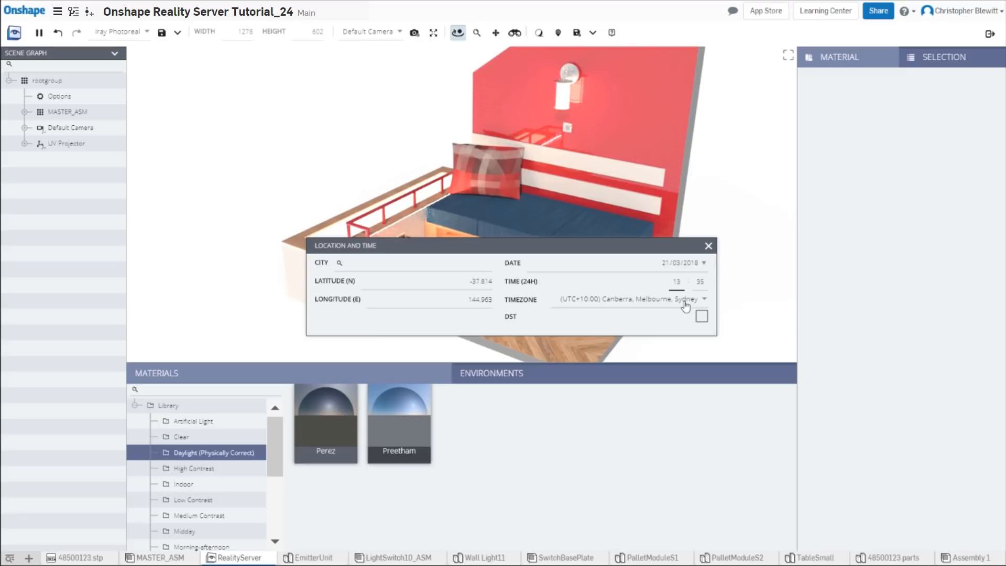
{"action": "key", "text": "BackSpace"}
{"action": "key", "text": "BackSpace"}
{"action": "key", "text": "ctrl+a"}
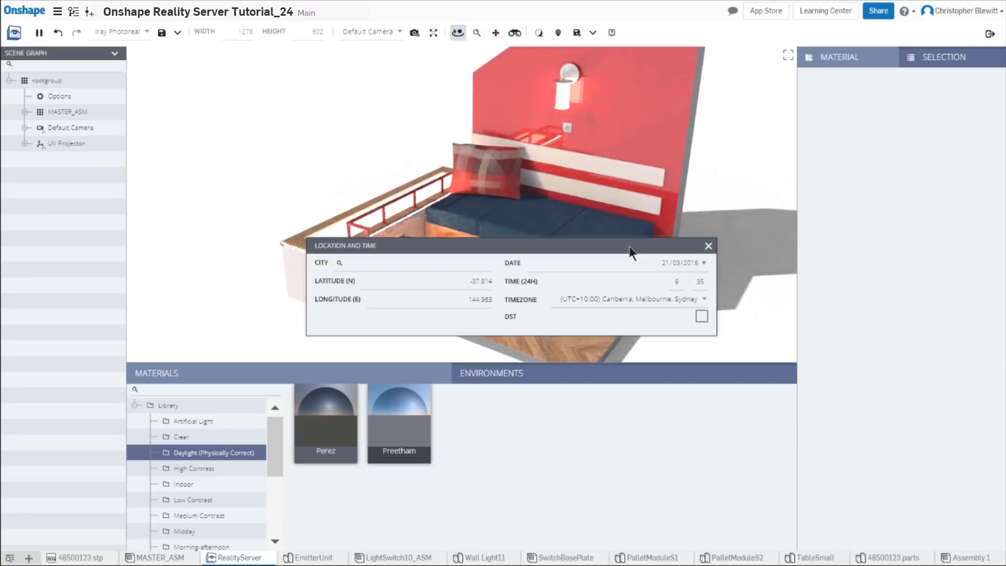
{"action": "left_click_drag", "start_coordinate": [631, 252], "coordinate": [439, 94]}
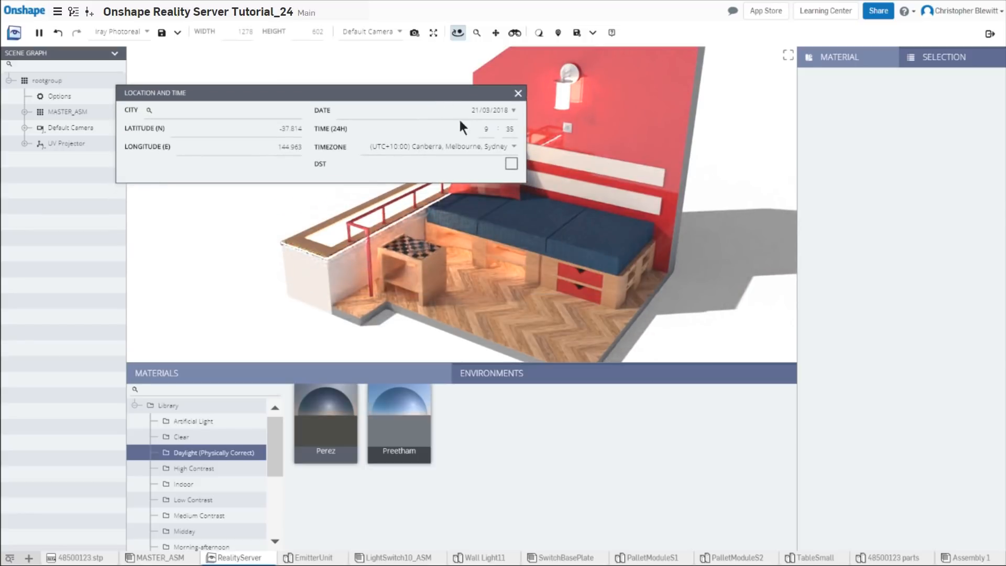
{"action": "left_click", "coordinate": [518, 93]}
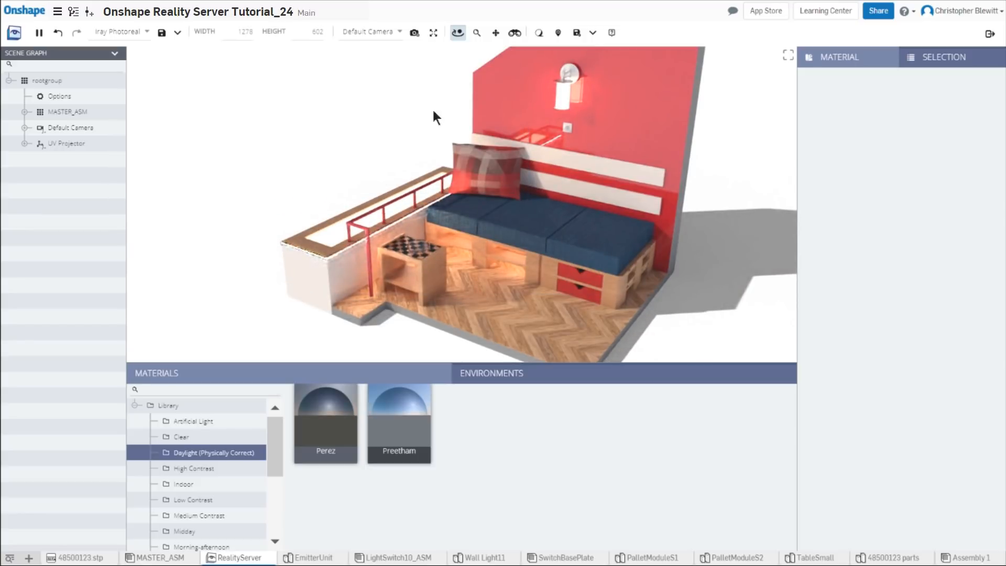
Apply the Blender Institute environment from the Indoor category to the scene
{"action": "mouse_move", "coordinate": [274, 437]}
{"action": "left_mouse_down"}
{"action": "mouse_move", "coordinate": [274, 505]}
{"action": "mouse_move", "coordinate": [272, 426]}
{"action": "left_mouse_up"}
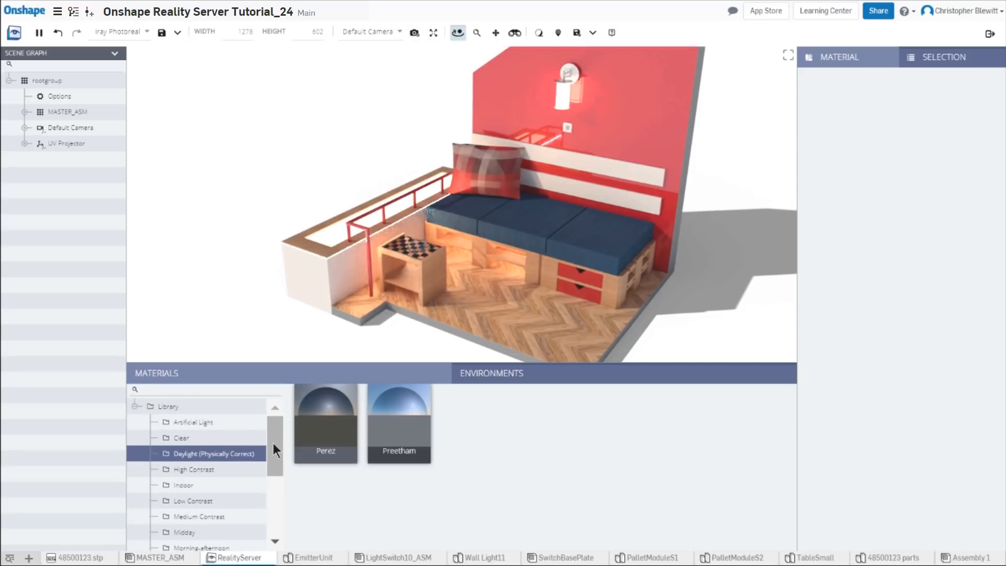
{"action": "left_click", "coordinate": [185, 485]}
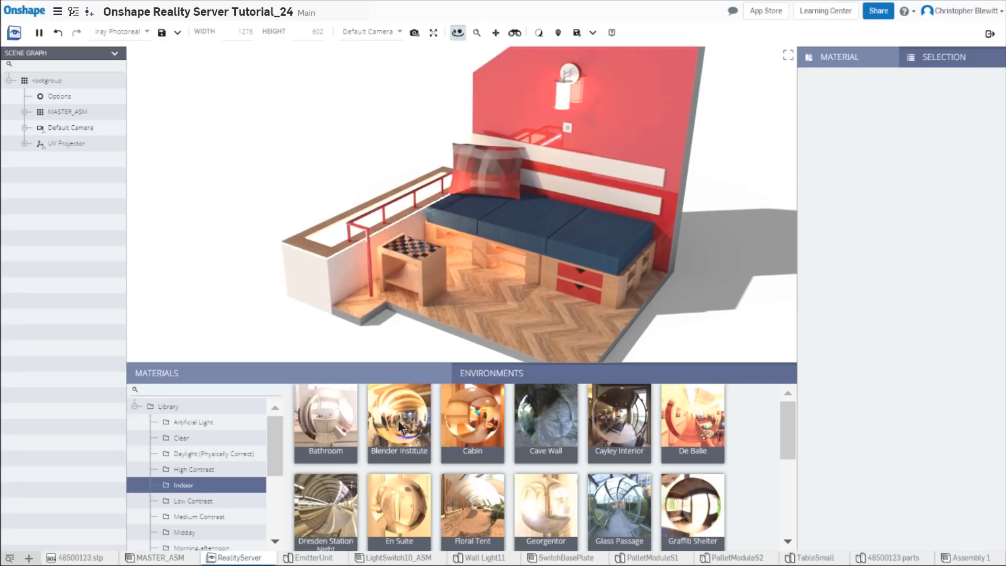
{"action": "left_click_drag", "start_coordinate": [398, 420], "coordinate": [245, 168]}
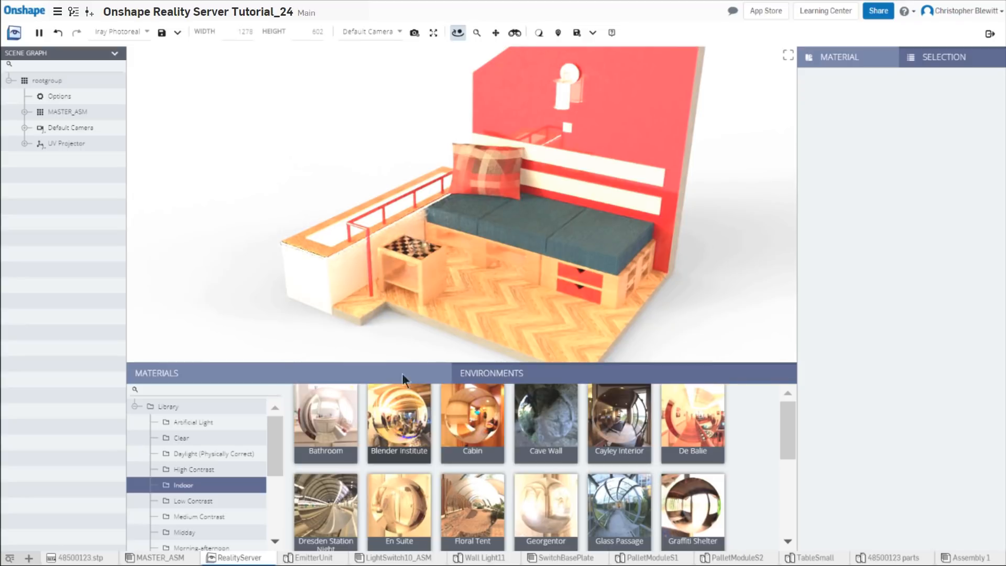
Set the environment intensity to 10000 in the scene's Options
{"action": "left_click", "coordinate": [92, 99]}
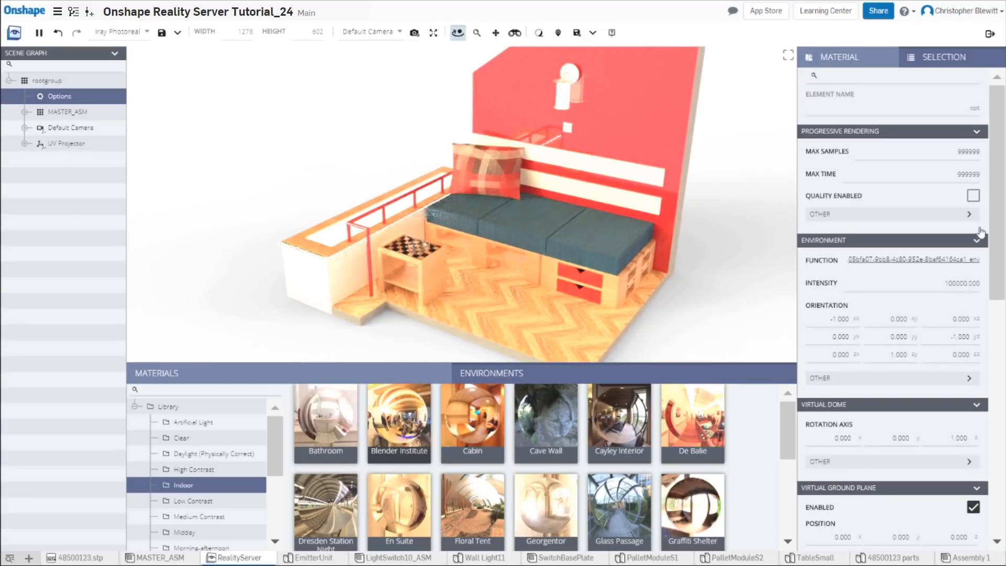
{"action": "scroll", "coordinate": [996, 178], "scroll_direction": "down", "scroll_amount": 2}
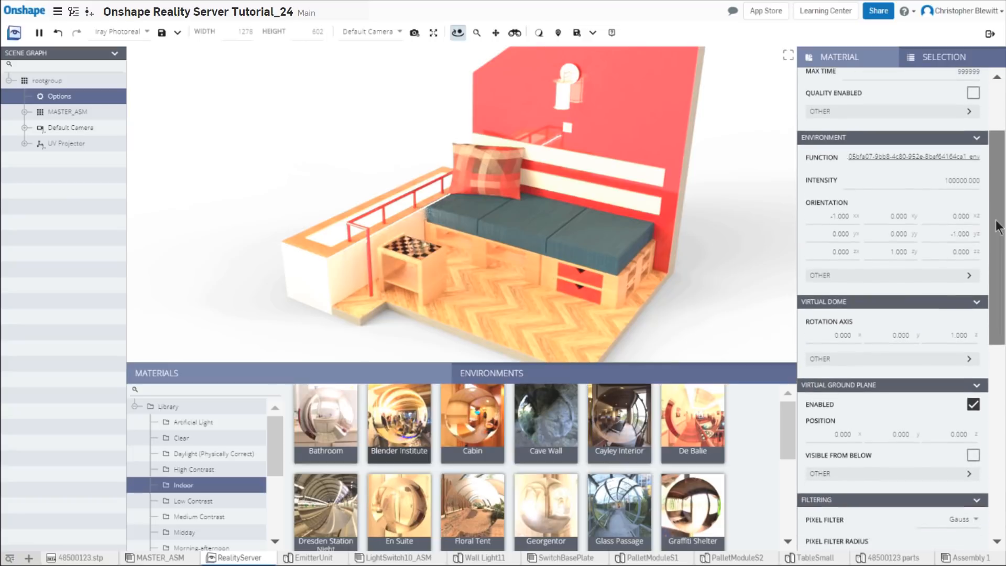
{"action": "left_click", "coordinate": [960, 182]}
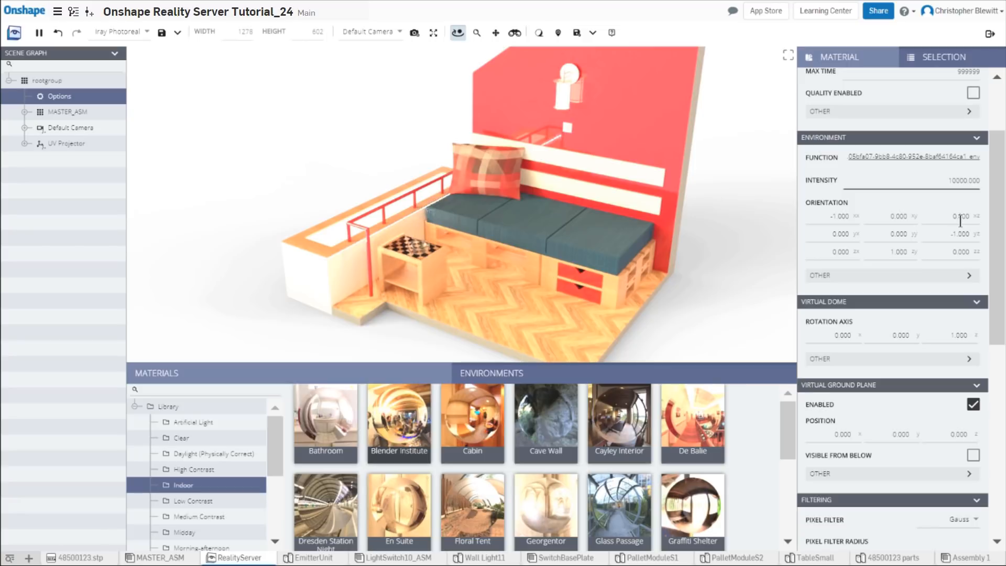
{"action": "key", "text": "ctrl+a"}
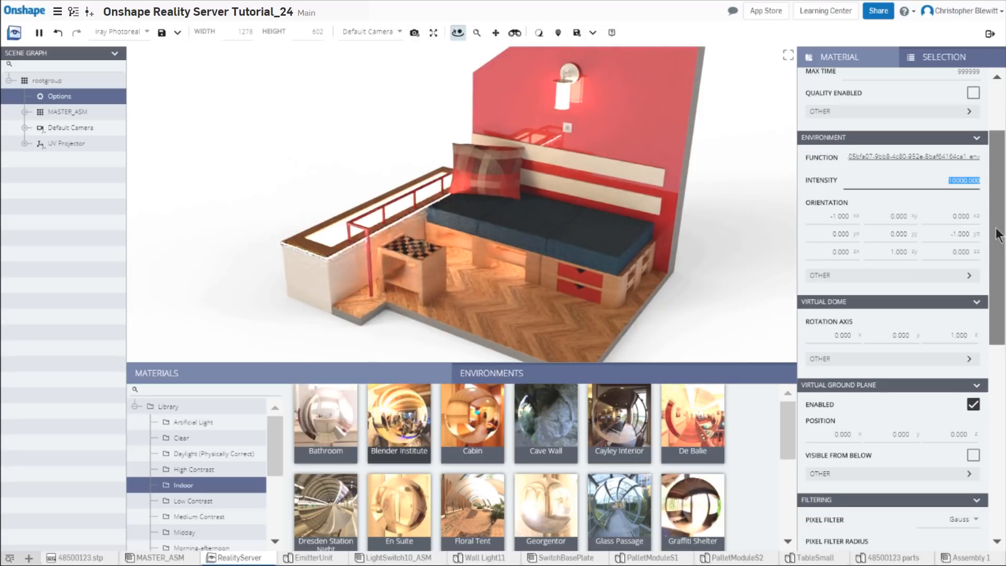
Try the Bathroom indoor environment on the scene
{"action": "mouse_move", "coordinate": [999, 233]}
{"action": "left_mouse_down"}
{"action": "mouse_move", "coordinate": [999, 303]}
{"action": "mouse_move", "coordinate": [993, 226]}
{"action": "left_mouse_up"}
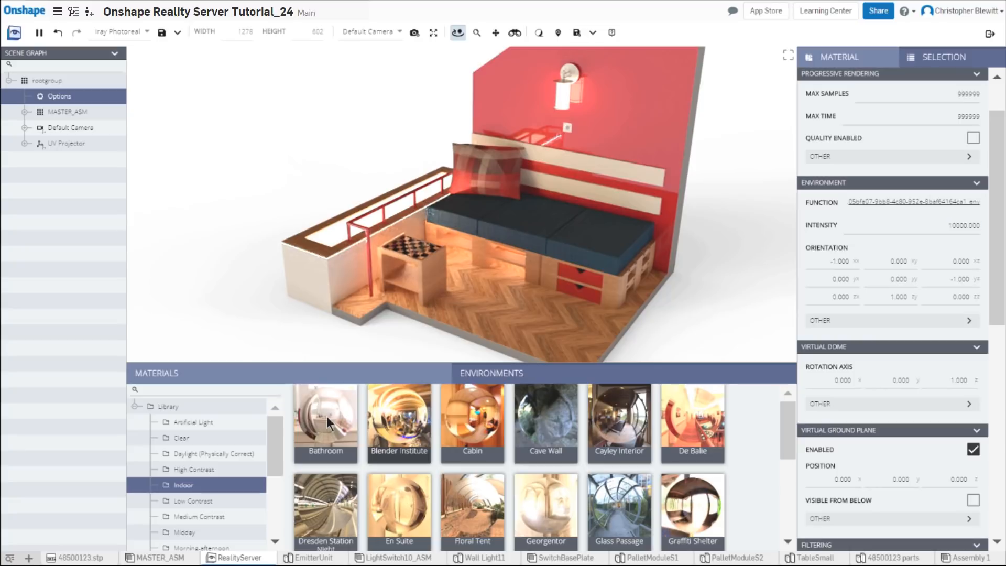
{"action": "left_click_drag", "start_coordinate": [326, 416], "coordinate": [278, 188]}
{"action": "left_click_drag", "start_coordinate": [262, 150], "coordinate": [306, 401]}
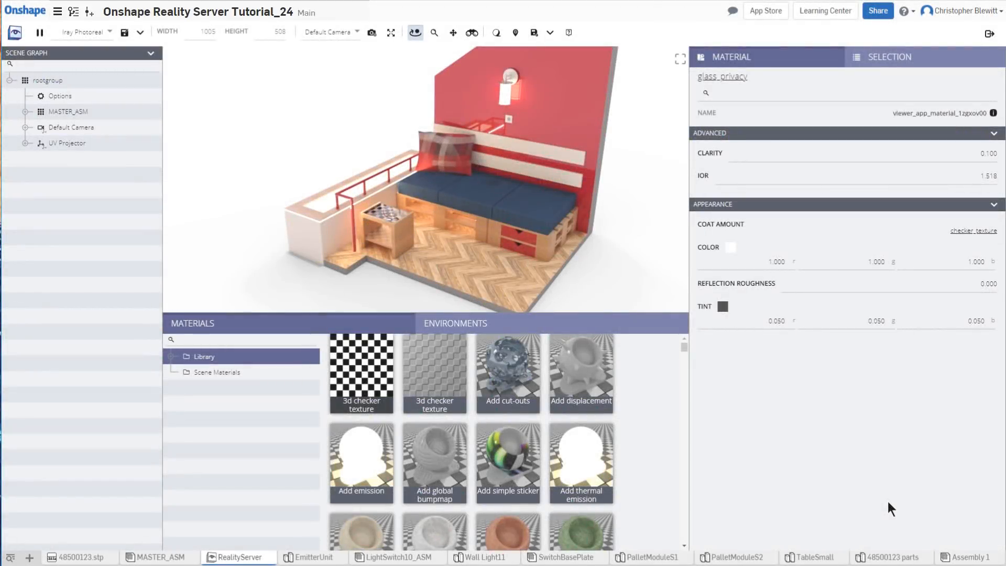
Save the scene under its existing name
{"action": "left_click", "coordinate": [140, 33]}
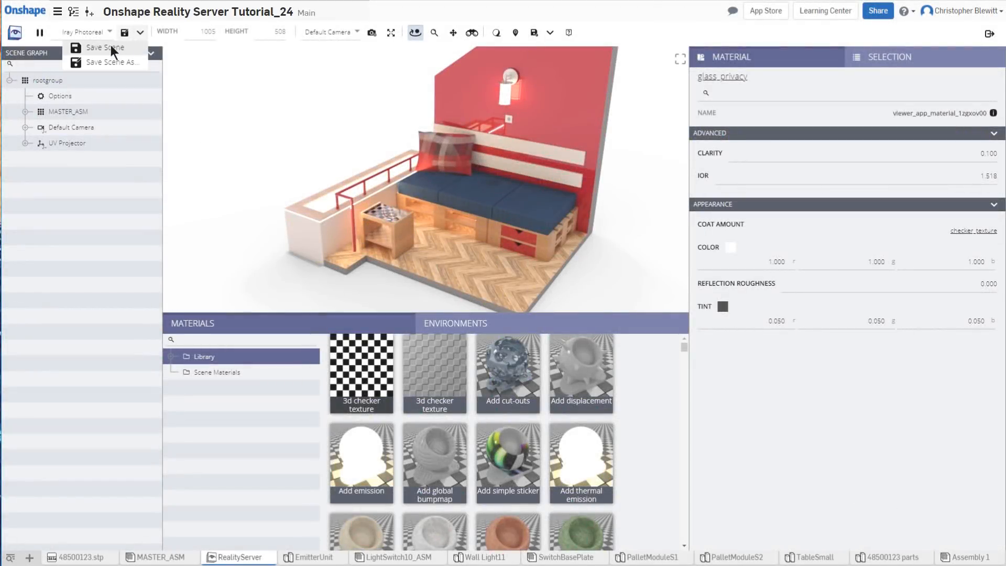
{"action": "left_click", "coordinate": [111, 47]}
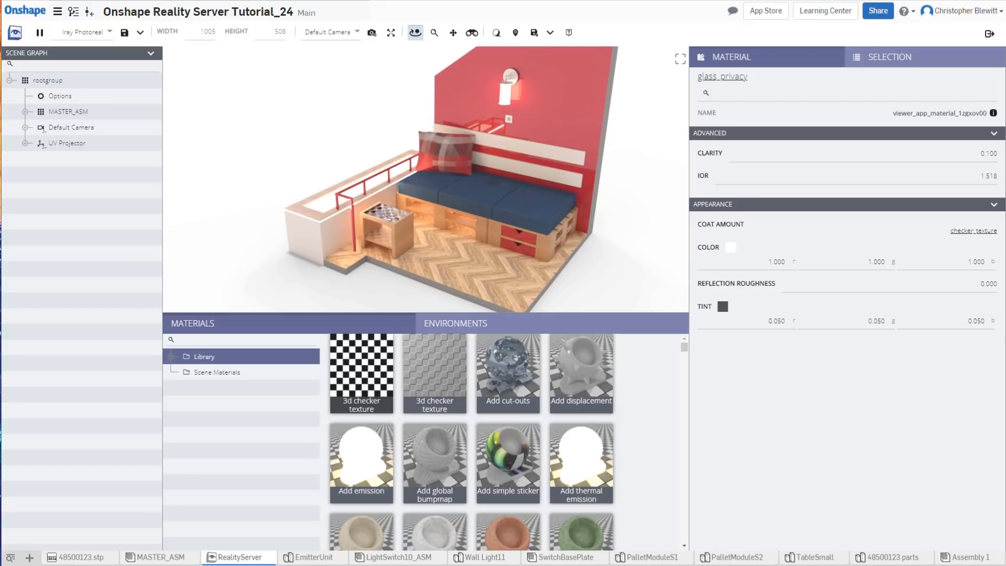
Render the view to disk as a JPG at Medium quality, save it as save_image.jpg and close the render options
{"action": "left_click", "coordinate": [549, 31]}
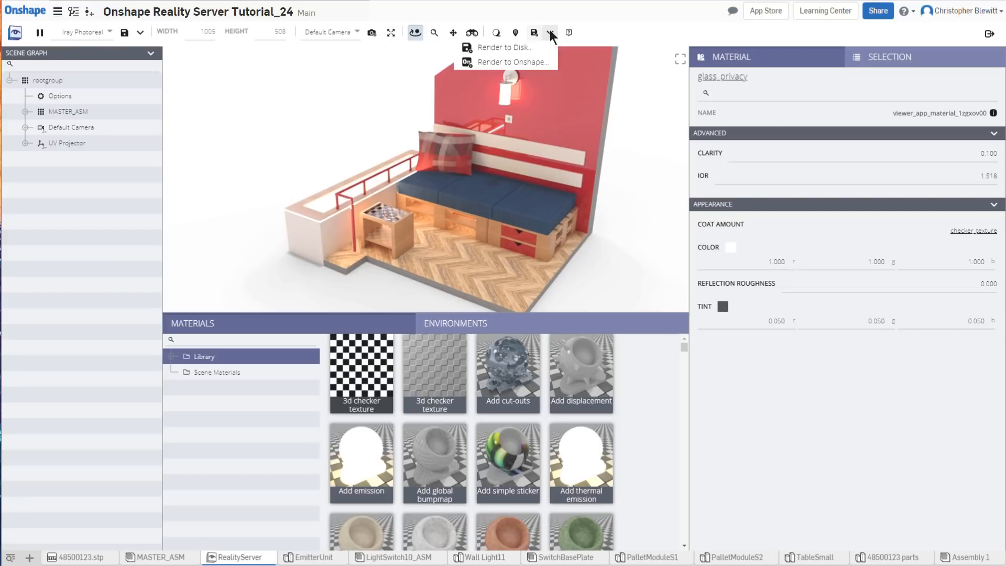
{"action": "left_click", "coordinate": [513, 48]}
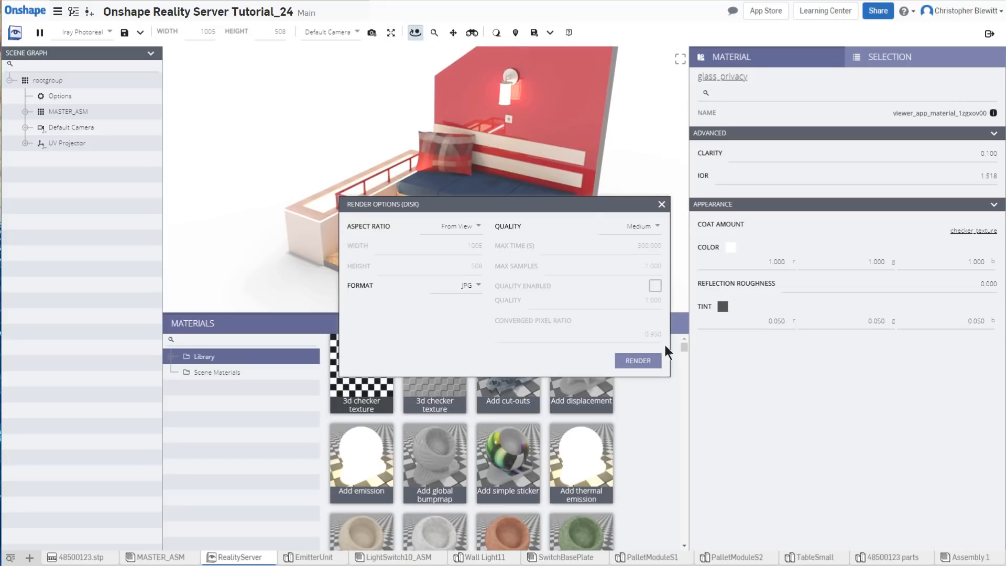
{"action": "left_click", "coordinate": [654, 228]}
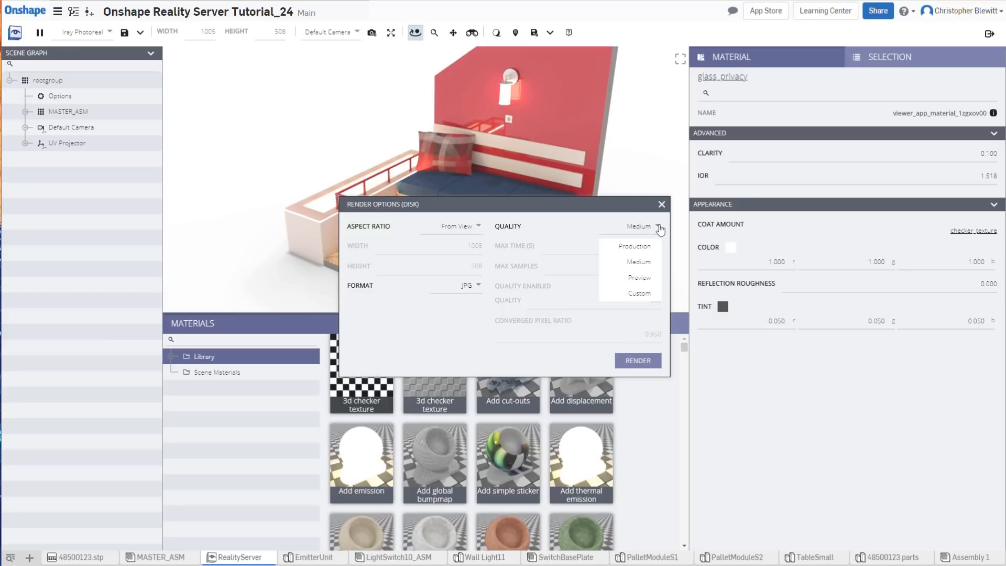
{"action": "left_click", "coordinate": [634, 262]}
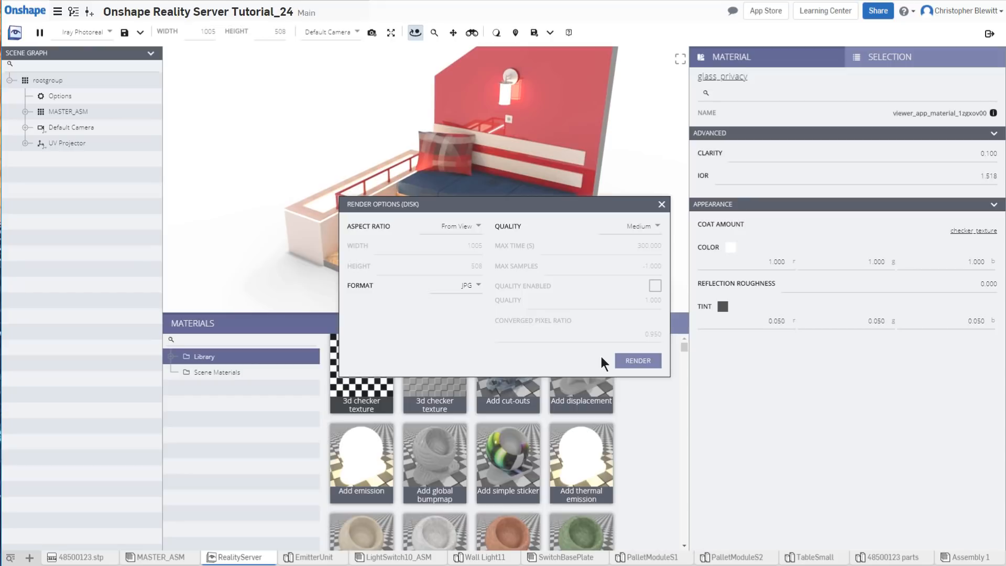
{"action": "left_click", "coordinate": [644, 361]}
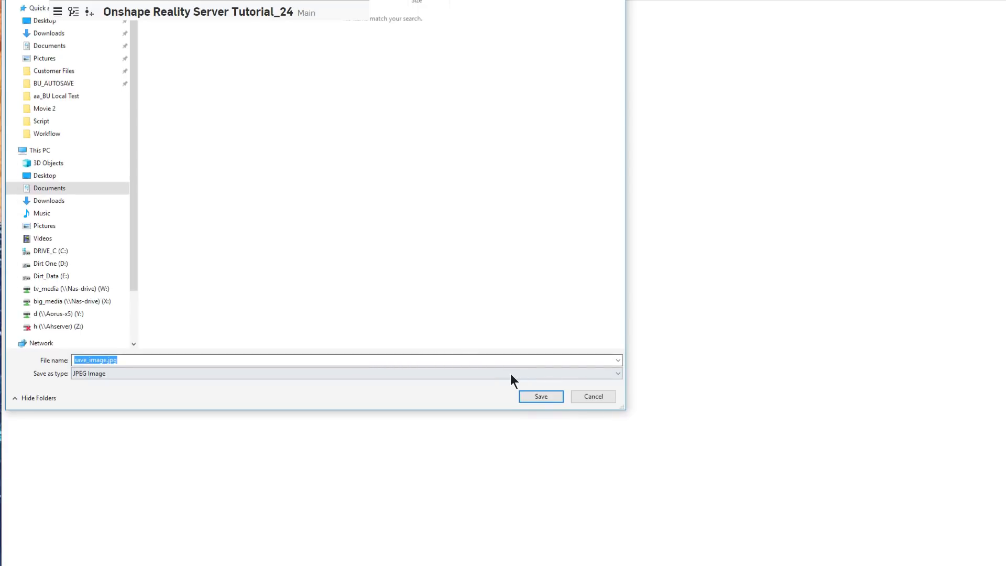
{"action": "left_click", "coordinate": [542, 396]}
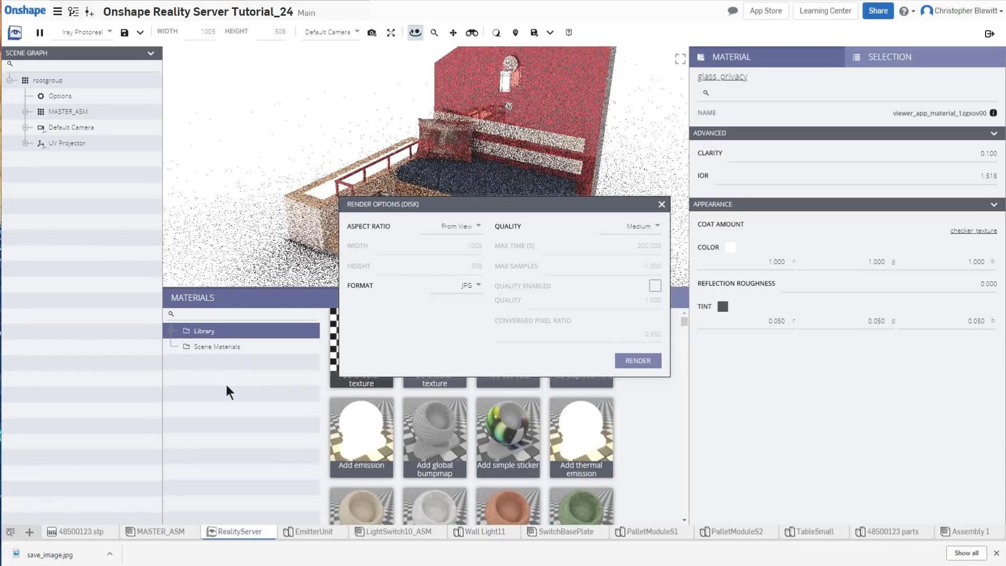
{"action": "left_click", "coordinate": [662, 204]}
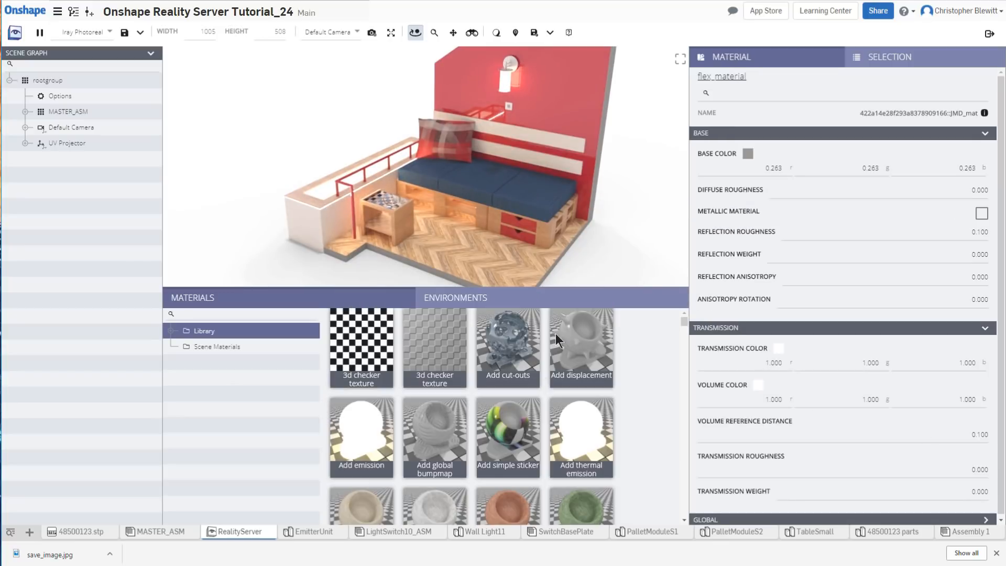
Save the scene and return to the dashboard, declining the extra save, with RealityServer switched off
{"action": "left_click", "coordinate": [124, 32]}
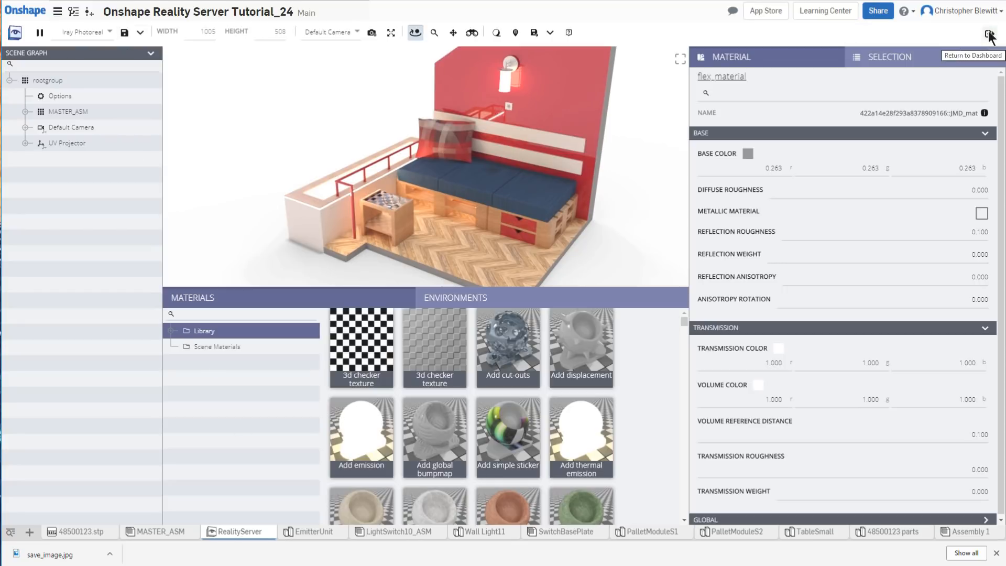
{"action": "left_click", "coordinate": [990, 34]}
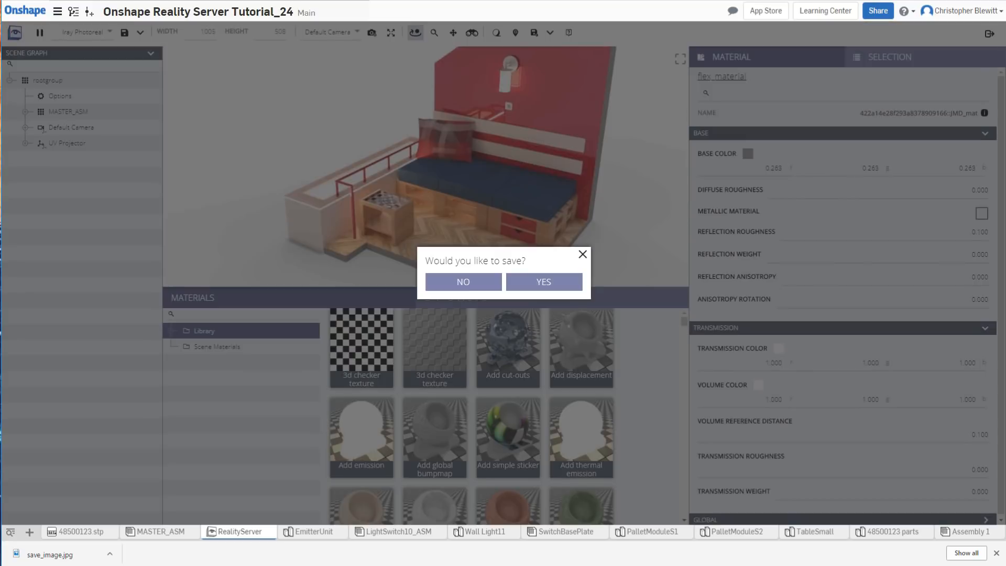
{"action": "left_click", "coordinate": [464, 282]}
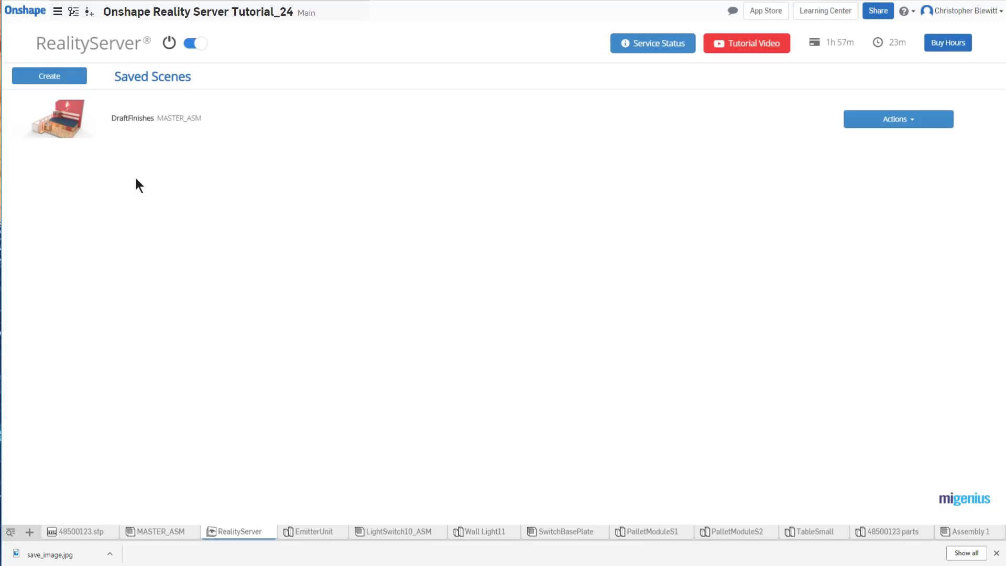
{"action": "left_click", "coordinate": [195, 45]}
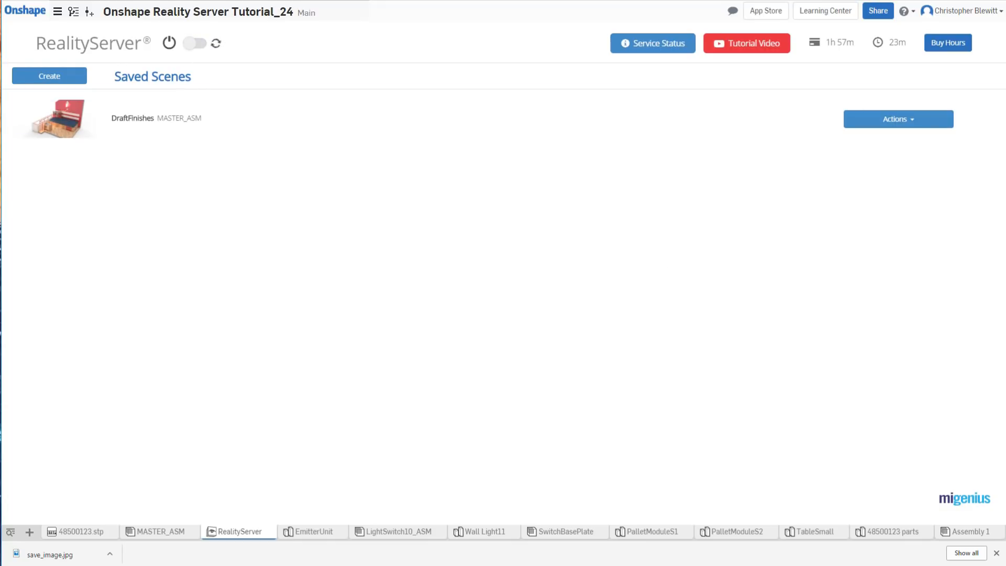